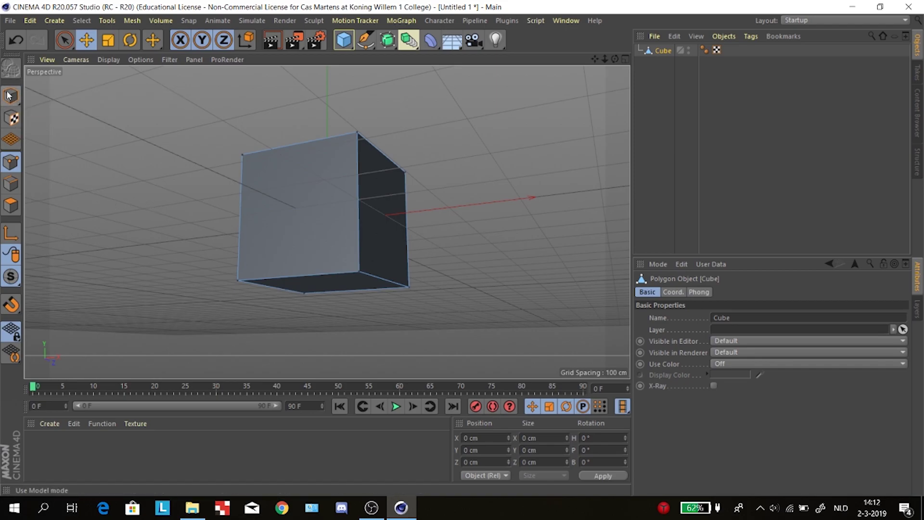
Select the cube's four top points and scale them inward to 100 cm in X and Z
left_click_drag(148, 196, 299, 233, "alt")
left_click_drag(212, 210, 151, 147, "alt")
left_click_drag(303, 201, 414, 252, "alt")
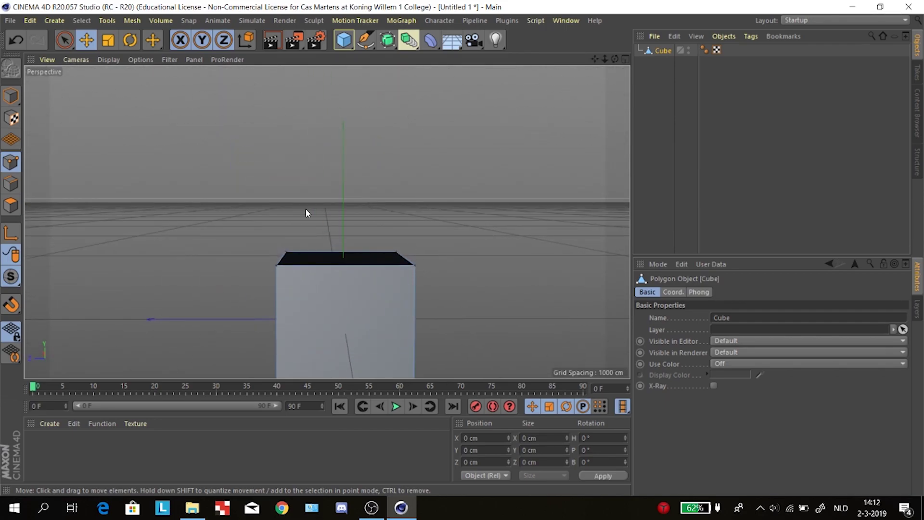
key("9")
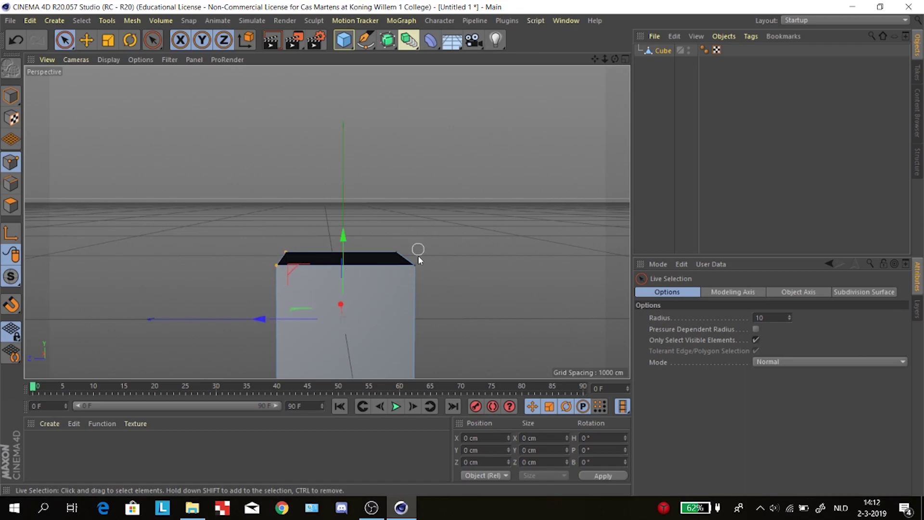
left_click_drag(384, 253, 392, 252)
right_click(450, 243)
left_click(420, 218)
key("t")
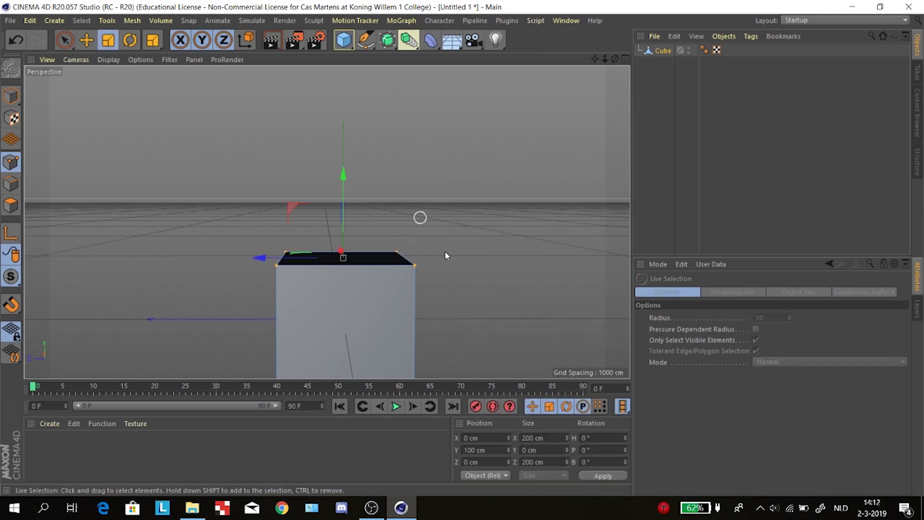
left_click_drag(504, 236, 255, 275, "shift")
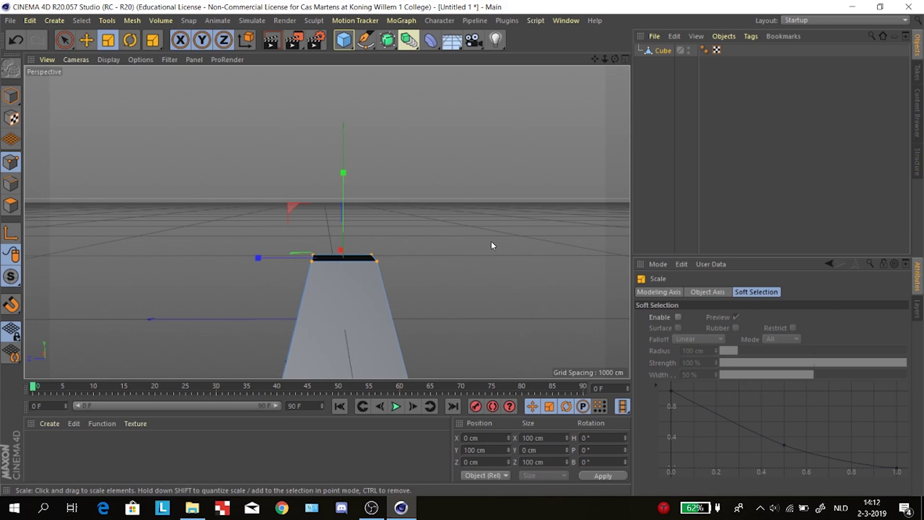
Lower the scaled top points to a Y position of about -51 cm to form a flared base
middle_click_drag(458, 270, 431, 180, "alt")
key("e")
left_click_drag(315, 91, 306, 200)
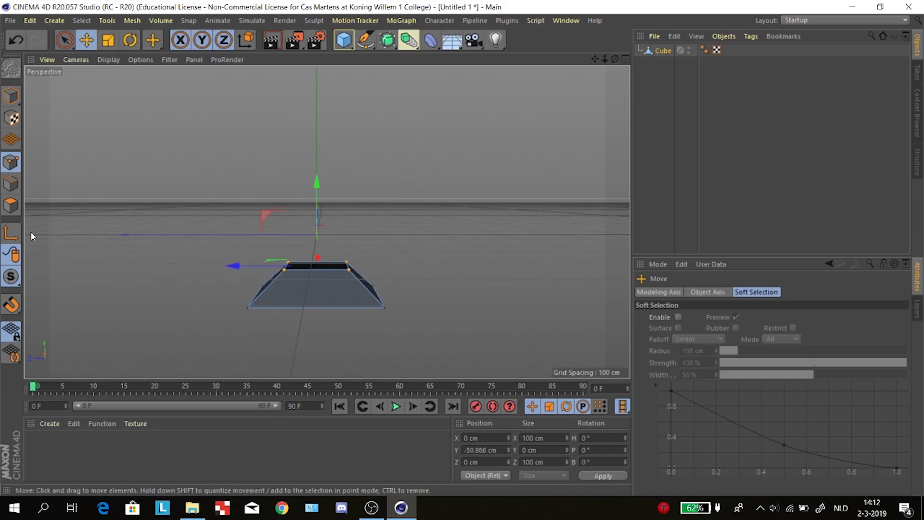
Extrude the base's top polygon upward by about 154 cm to form the column
left_click(11, 205)
left_click(334, 265)
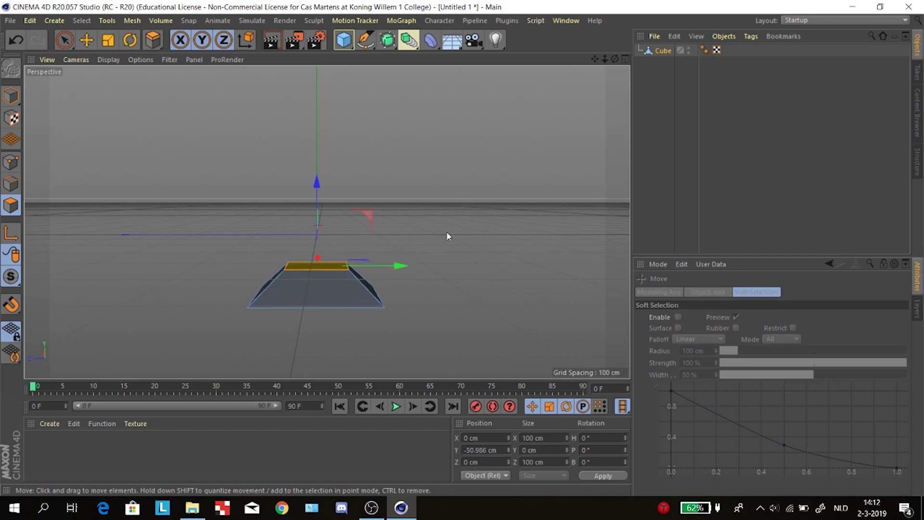
key("d")
left_click_drag(450, 239, 524, 240)
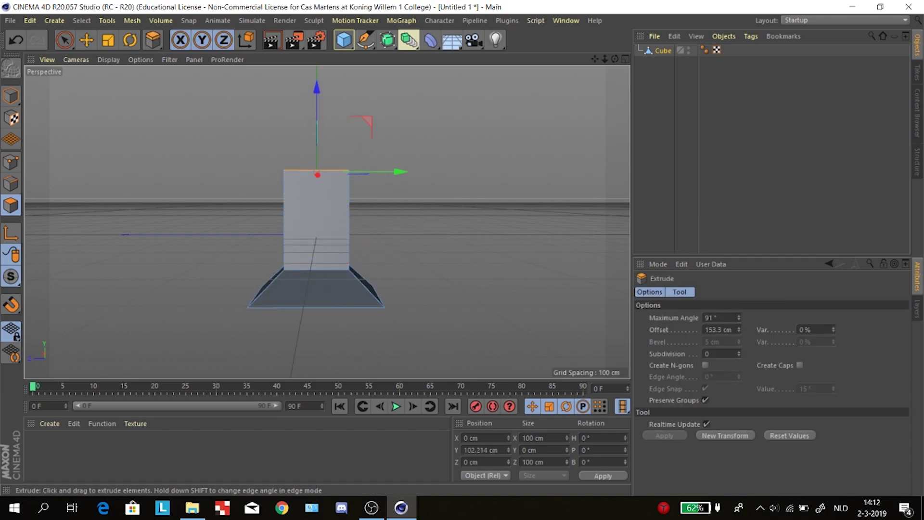
middle_click_drag(526, 186, 519, 250, "alt")
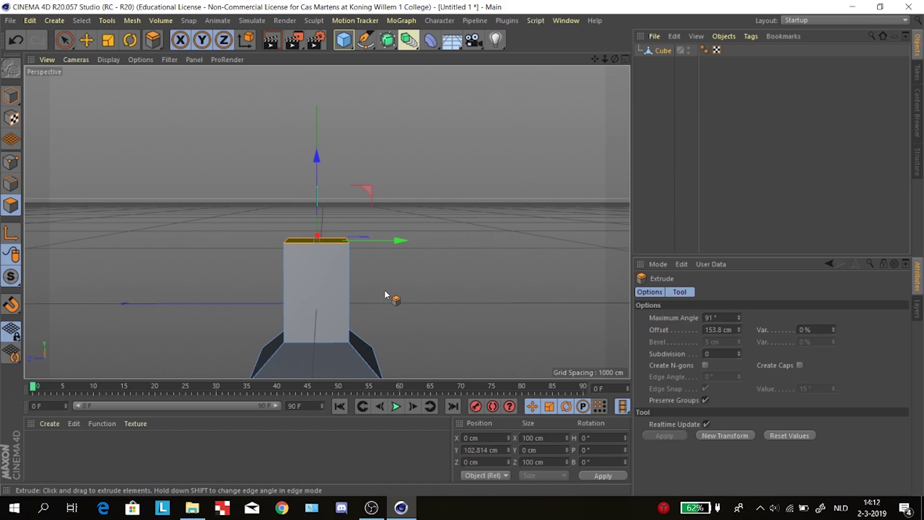
Extrude the column's top polygon upward to about Y 143 cm and scale it outward to about 176 cm in X and Z
left_click_drag(395, 312, 474, 276)
key("t")
middle_click_drag(393, 263, 391, 159, "alt")
right_click(301, 203)
left_click(451, 262)
left_click_drag(483, 174, 468, 196)
Add a loop cut around the middle of the column at 50% offset
right_click(420, 204)
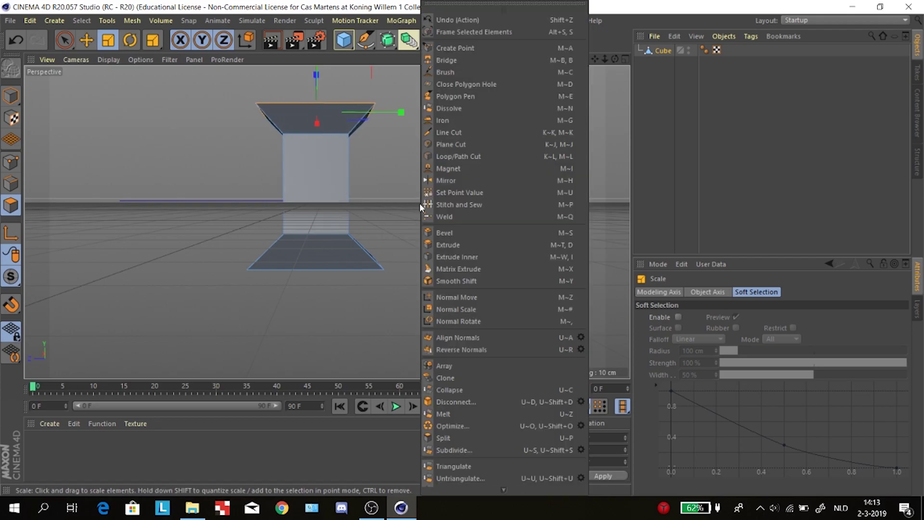
left_click(462, 168)
right_click(464, 166)
left_click(487, 157)
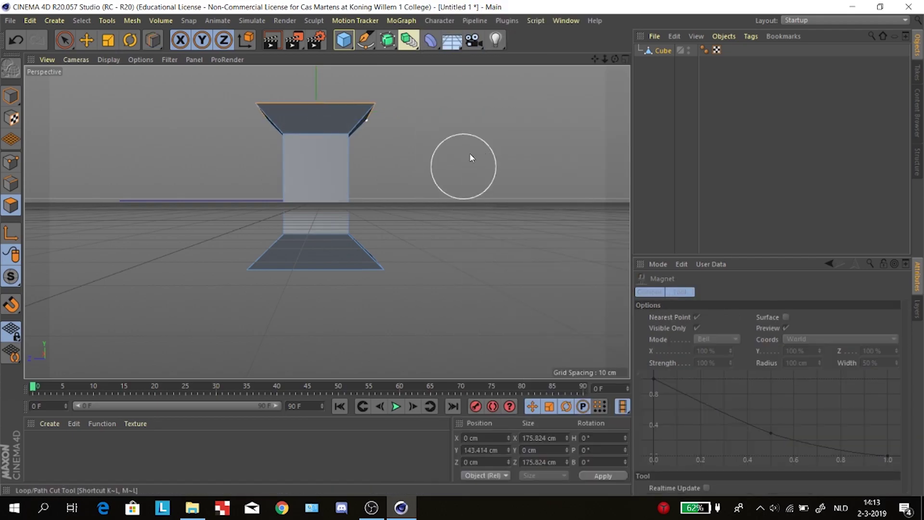
right_click(478, 157)
left_click(517, 157)
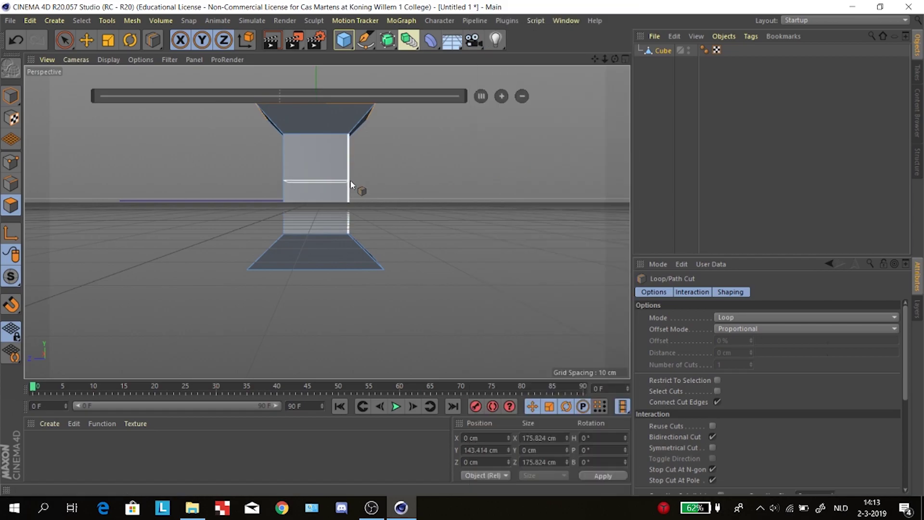
left_click(349, 184, "shift")
Loop-select the points around the column's middle and scale them inward to 70 cm in X and Z
middle_click_drag(419, 222, 416, 231, "alt")
left_click(15, 157)
scroll(238, 202, "up", 3)
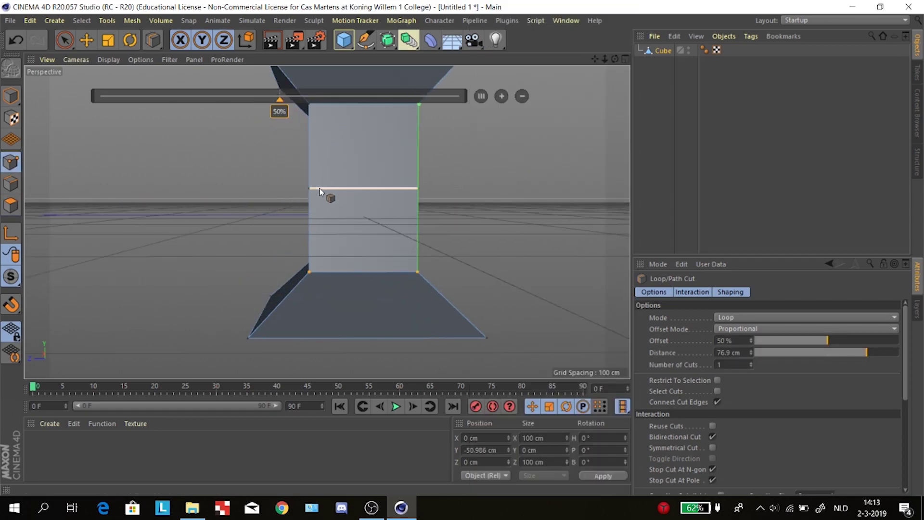
left_click(88, 21)
left_click(105, 103)
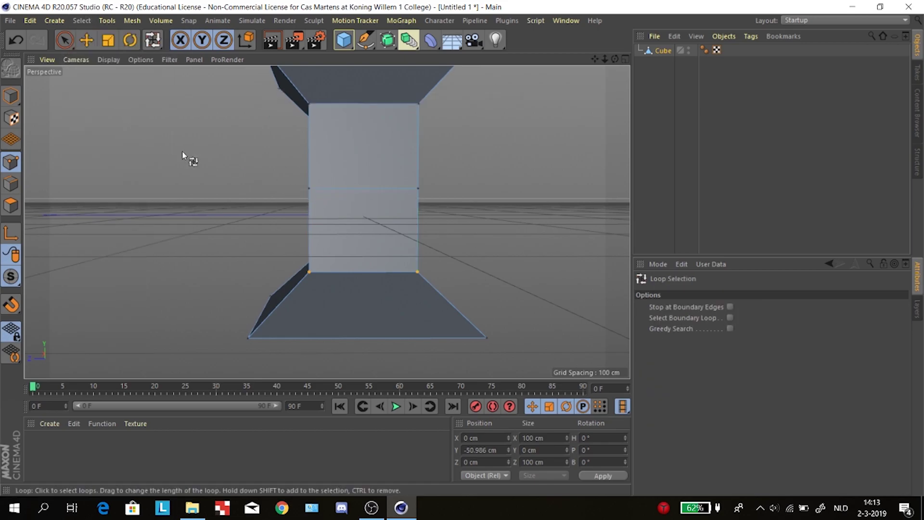
left_click(311, 191)
left_click_drag(315, 196, 401, 215, "alt")
key("t")
left_click_drag(536, 209, 469, 273)
middle_click_drag(469, 273, 403, 213, "alt")
middle_click_drag(478, 188, 392, 236, "alt")
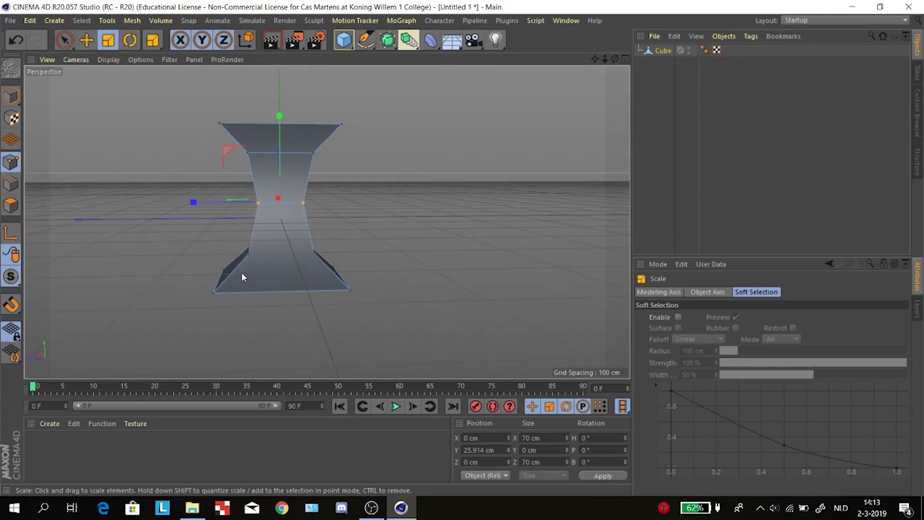
Add a loop cut around the sloped base at 33.333% offset
right_click(199, 262)
left_click(248, 300)
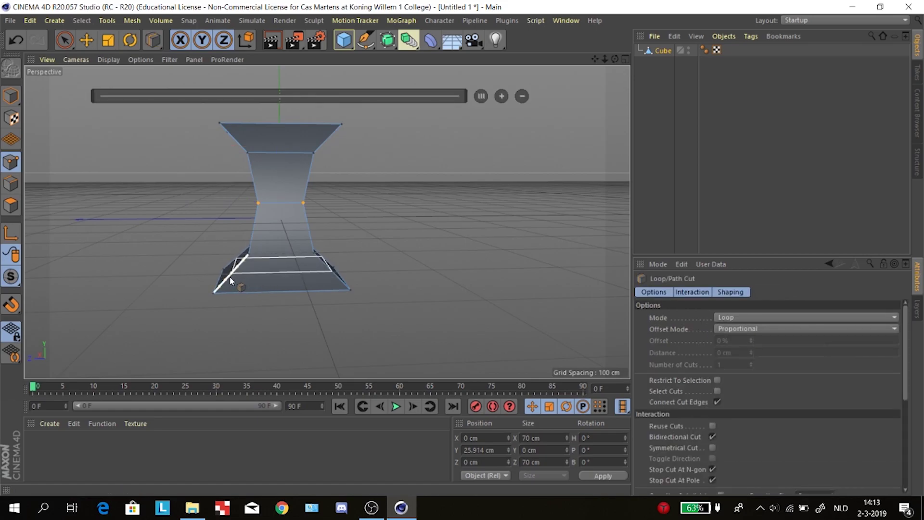
left_click(228, 281)
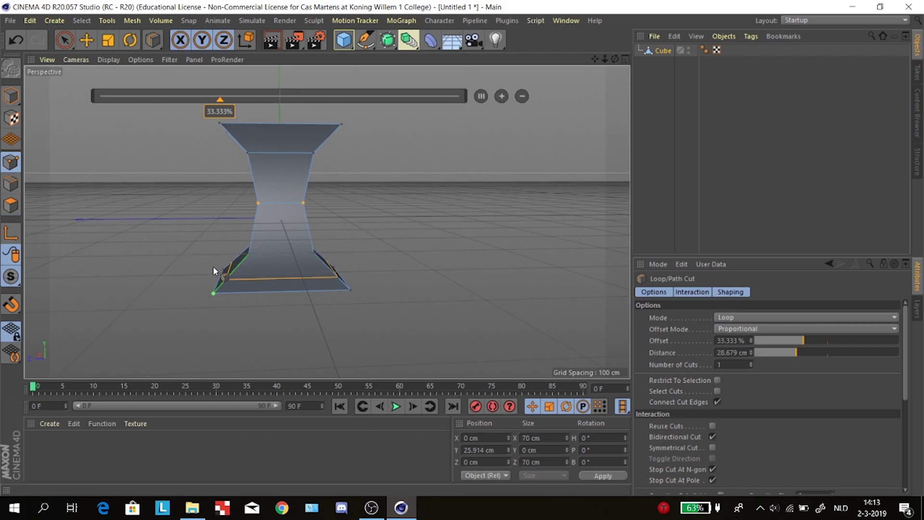
Loop-select the new points around the base and scale them outward to 200 cm in X and Z
left_click_drag(153, 39, 202, 99)
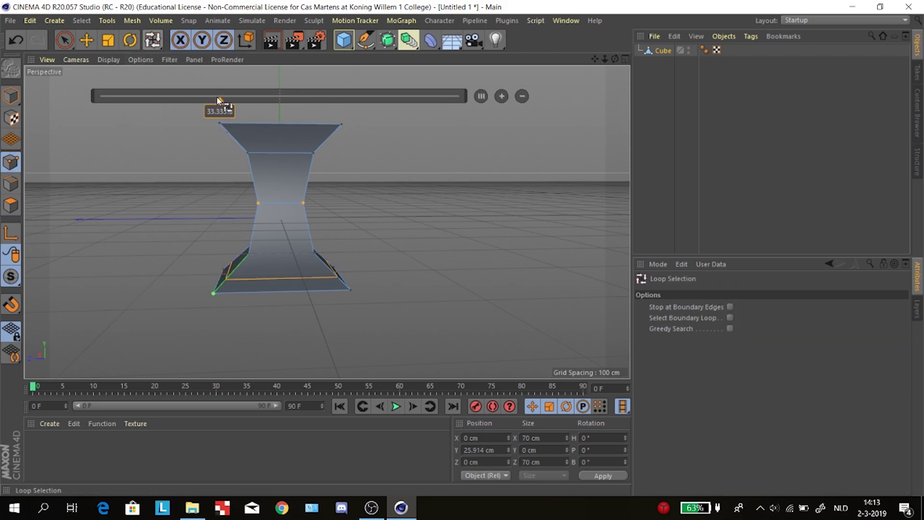
left_click(228, 281)
key("t")
left_click_drag(425, 255, 474, 290)
key("ctrl+z")
Inset the pedestal's top polygon with Extrude Inner by about 11 cm
left_click_drag(536, 180, 381, 153, "alt")
right_click(233, 160)
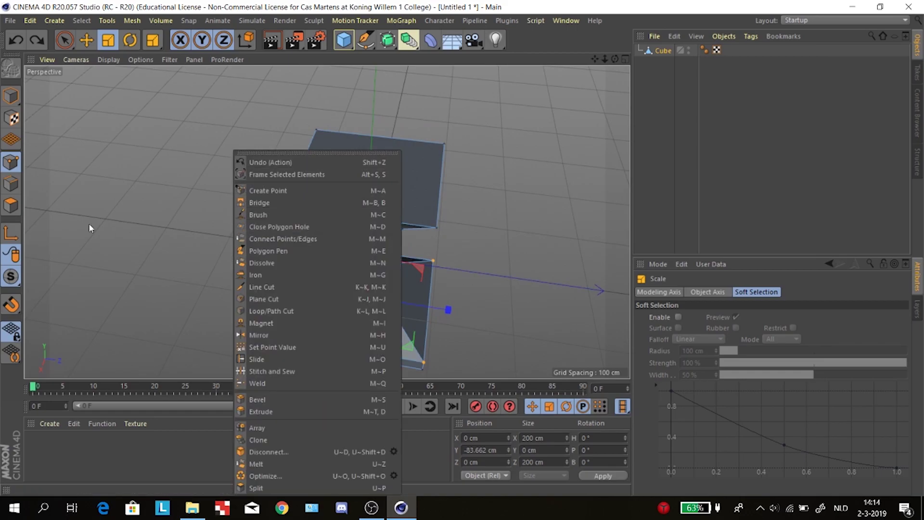
left_click(11, 205)
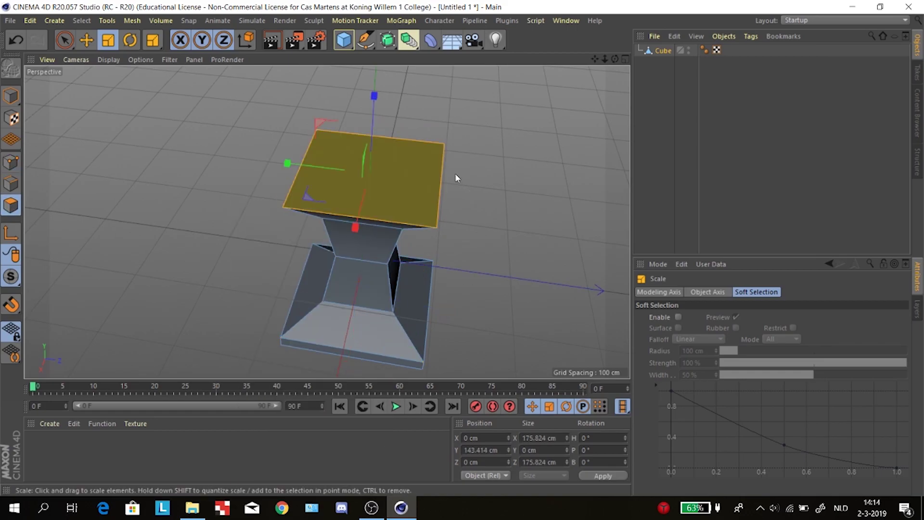
key("i")
left_click_drag(359, 173, 369, 172)
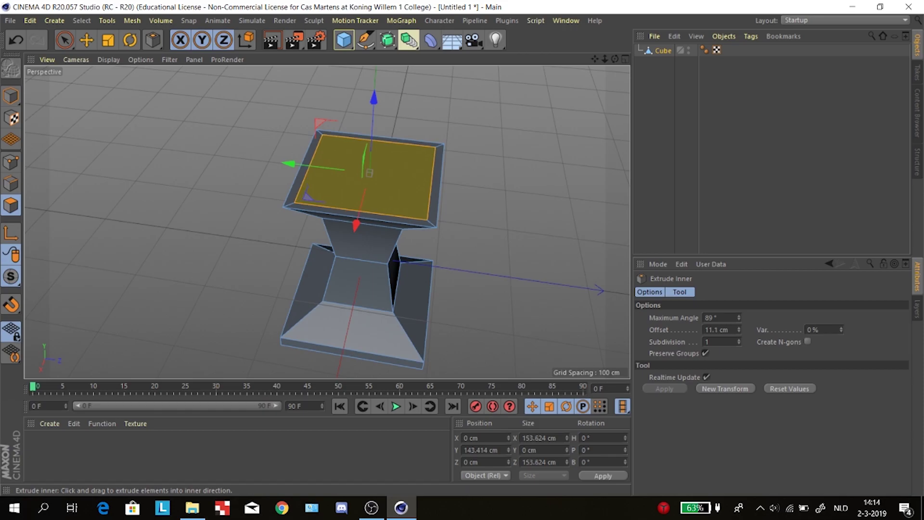
left_click_drag(499, 212, 433, 212)
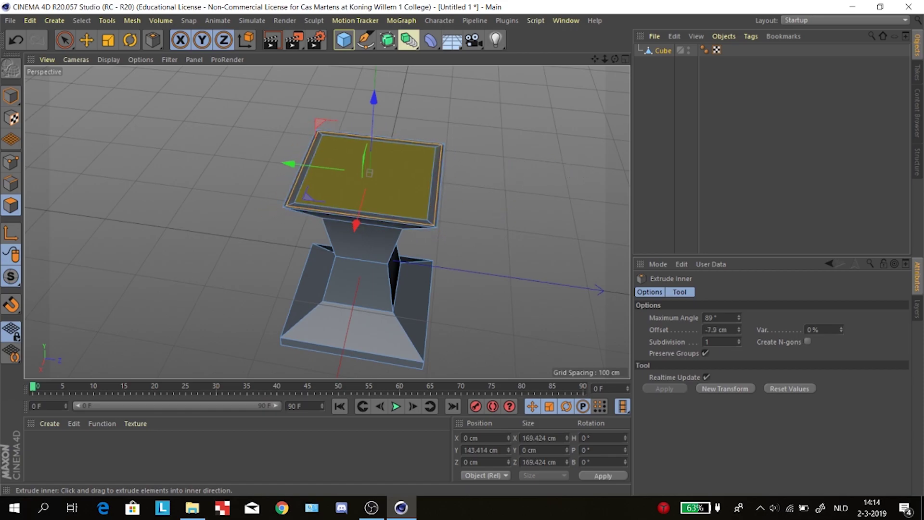
key("ctrl+z")
Extrude the inset polygon down to about Y 131 cm and scale it to about 92 cm in X and Z
key("d")
left_click_drag(501, 217, 332, 223)
key("t")
left_click_drag(189, 198, 151, 110, "alt")
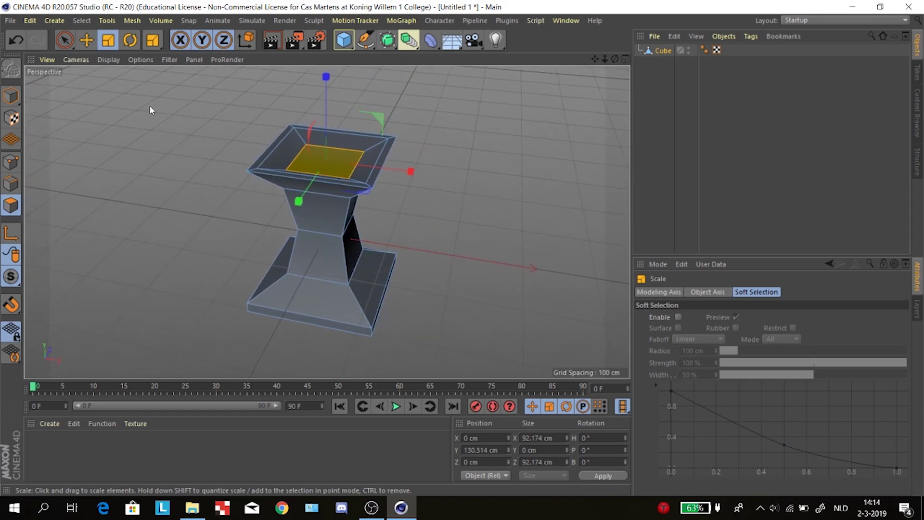
Return the pedestal to model mode and change the workspace layout to BP - UV Edit
left_click(11, 95)
left_click_drag(182, 210, 330, 174, "alt")
left_click(329, 174)
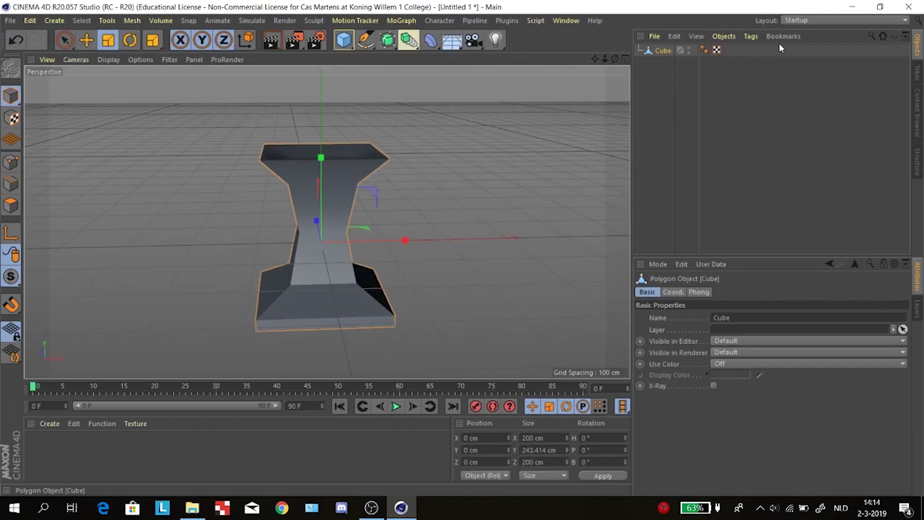
left_click(809, 27)
left_click(810, 56)
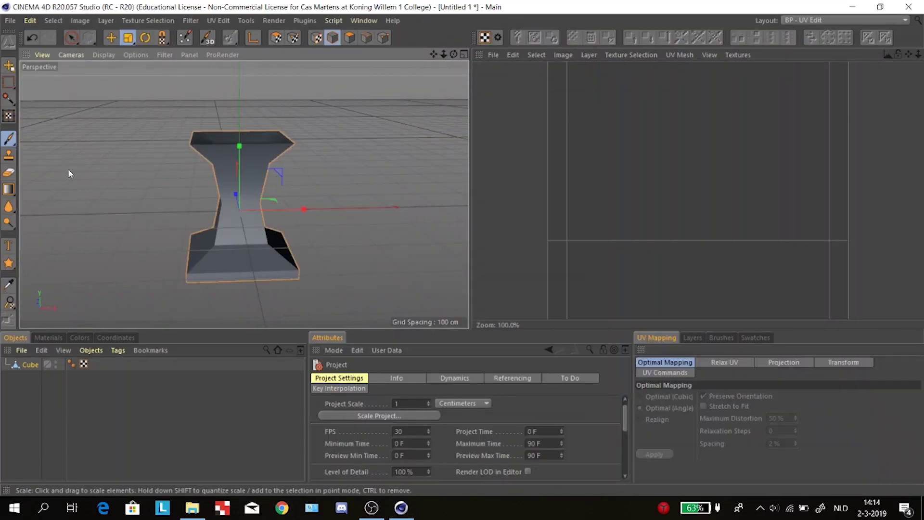
Select all polygons of the pedestal for UV editing
left_click(350, 38)
left_click_drag(404, 158, 388, 160, "alt")
scroll(388, 161, "down", 2)
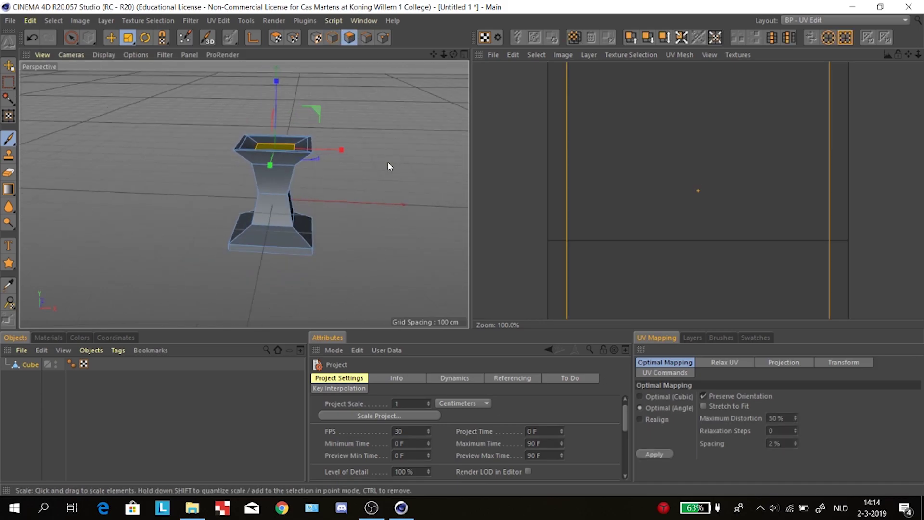
key("ctrl+a")
scroll(676, 210, "down", 2)
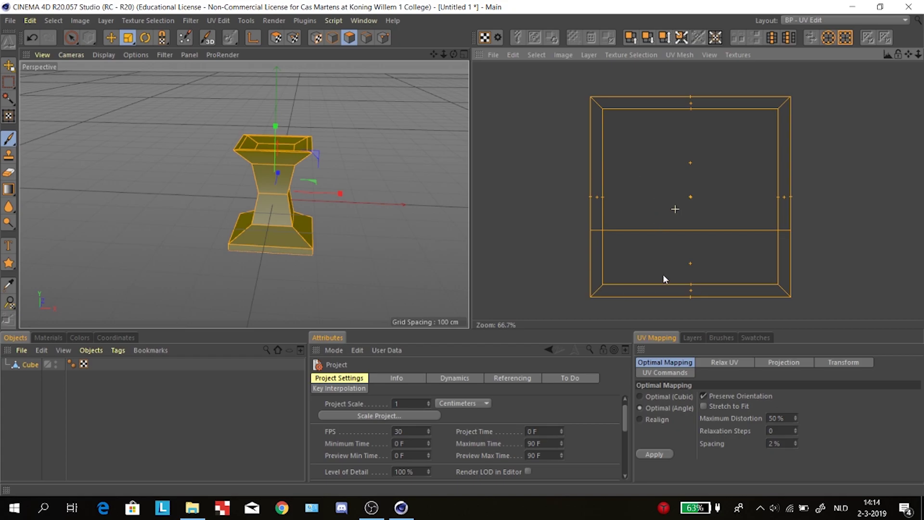
Compare the Sphere, Cylinder, Frontal, Flat, Shrink and Cubic UV projections on the pedestal, finishing with the Box projection
left_click(726, 363)
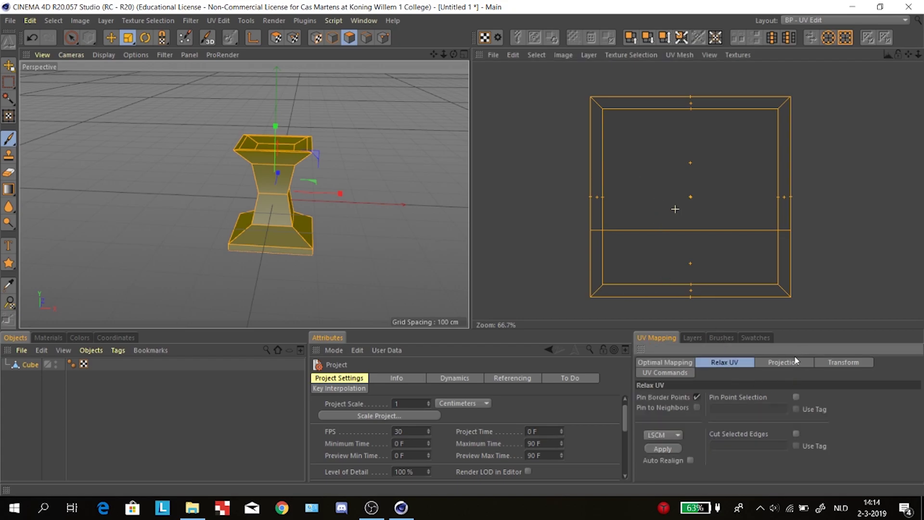
left_click(796, 364)
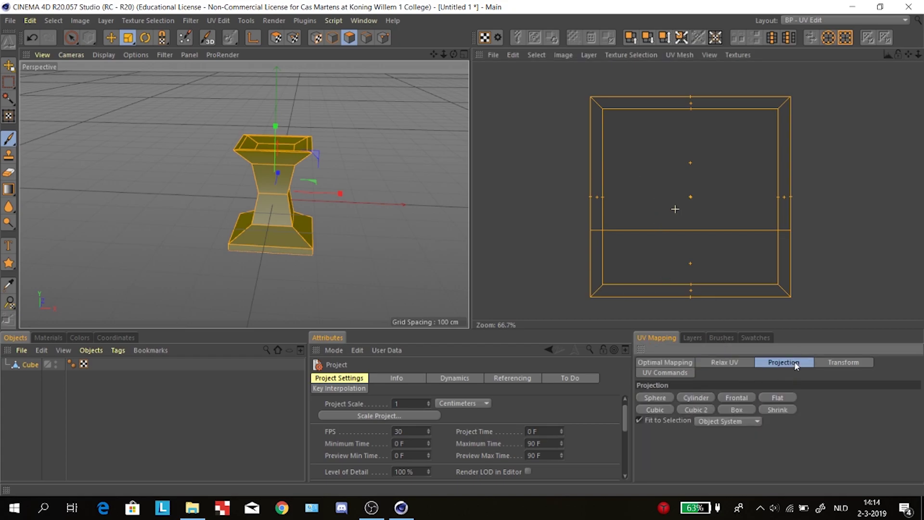
left_click(669, 399)
left_click(696, 398)
left_click(736, 397)
left_click(777, 400)
left_click(782, 410)
left_click(737, 412)
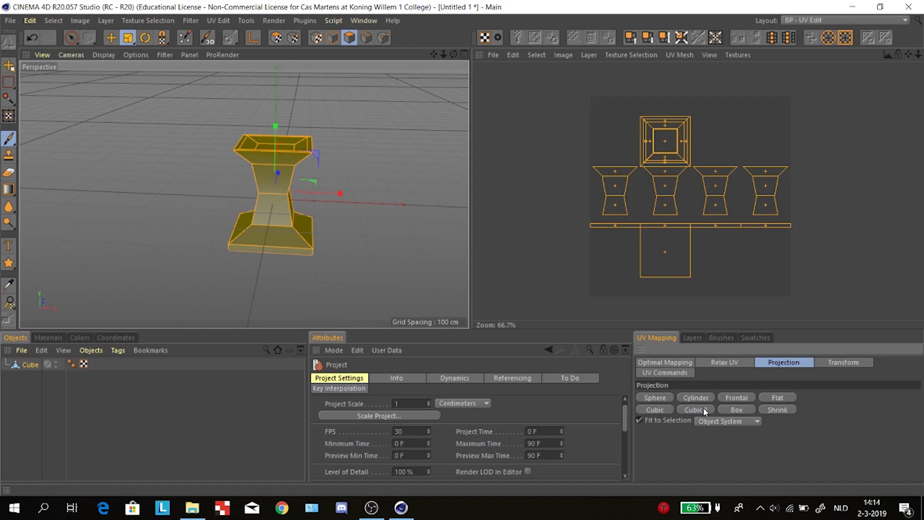
left_click(700, 408)
left_click(654, 410)
left_click(735, 410)
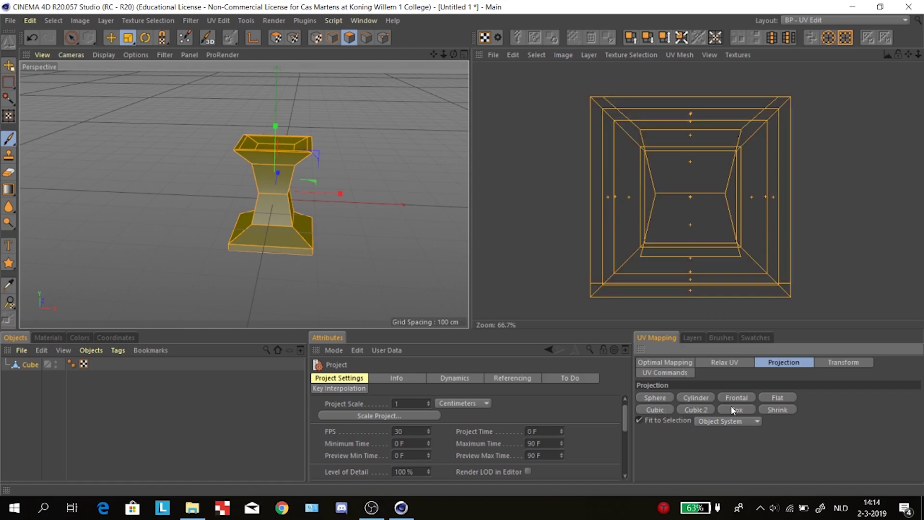
Apply Optimal (Angle) mapping to the pedestal's UVs
left_click(725, 361)
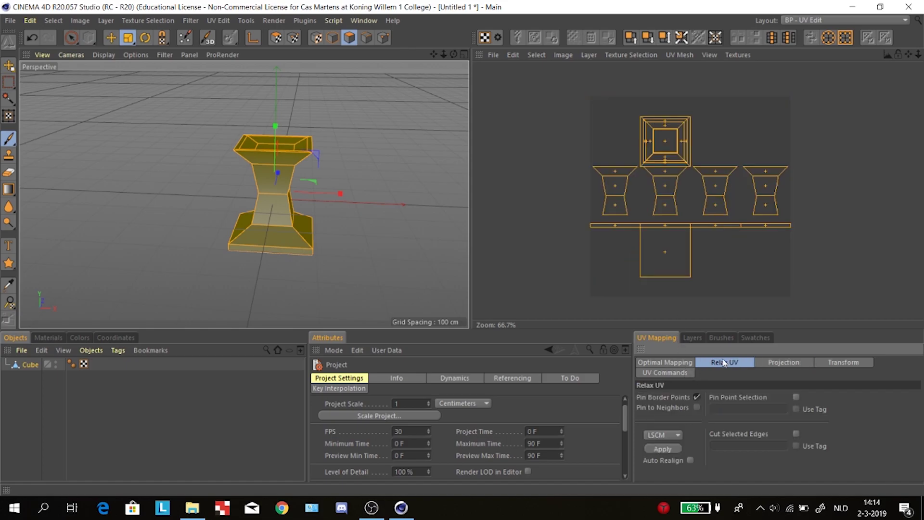
left_click(671, 363)
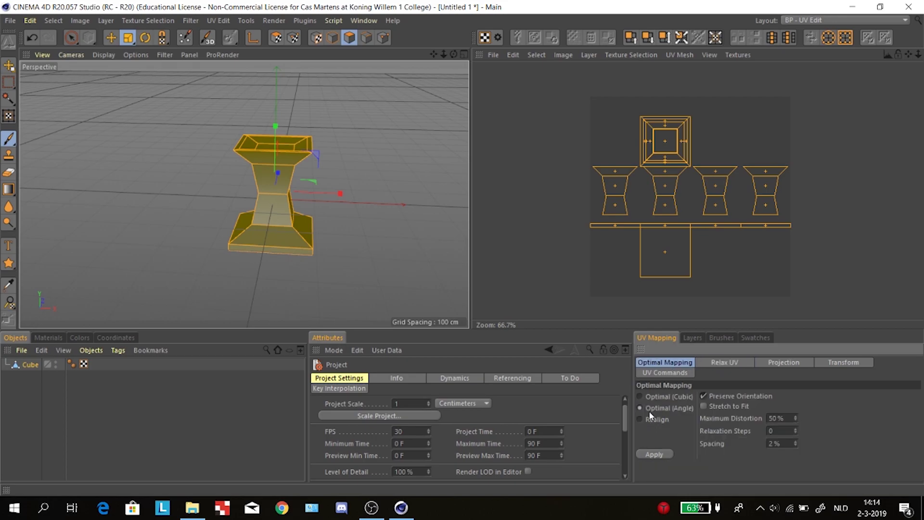
left_click(655, 454)
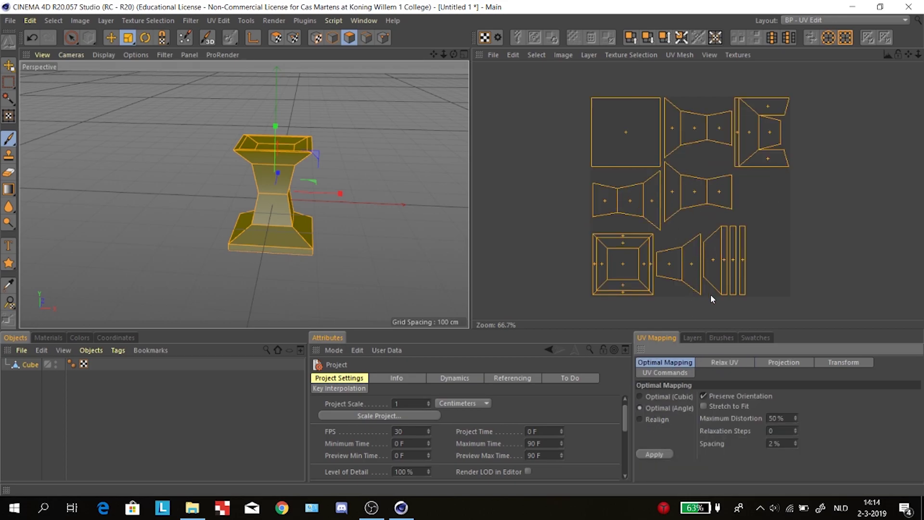
Try adjusting the X scale in the UV transform settings and undo the optimal mapping
left_click(859, 364)
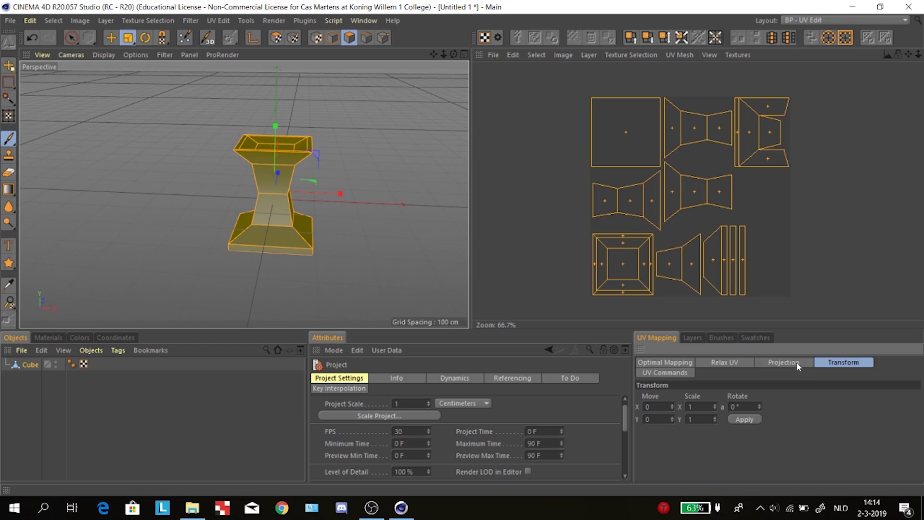
left_click(785, 362)
left_click(841, 363)
left_click_drag(714, 407, 714, 419)
key("ctrl+z")
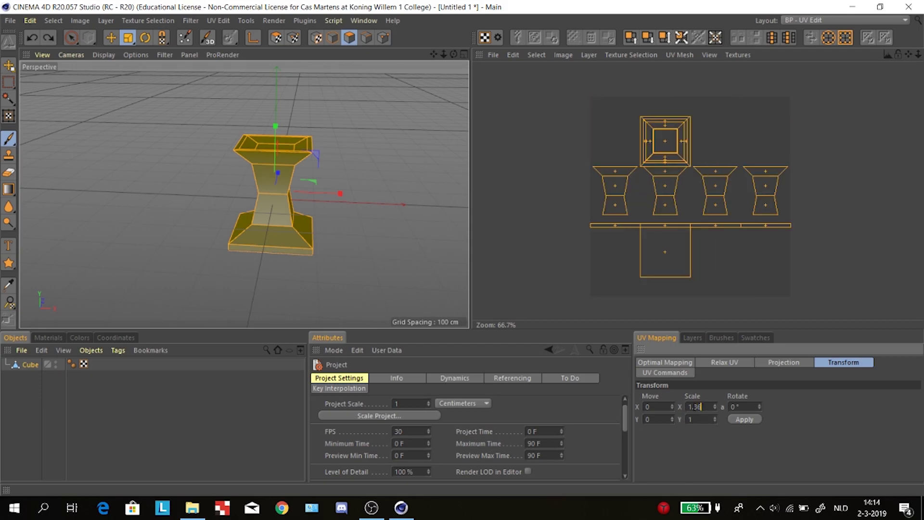
Compare the Optimal (Cubic), Optimal (Angle) and Realign mappings on the pedestal's UVs, finishing with Optimal (Angle)
left_click(663, 363)
left_click(656, 454)
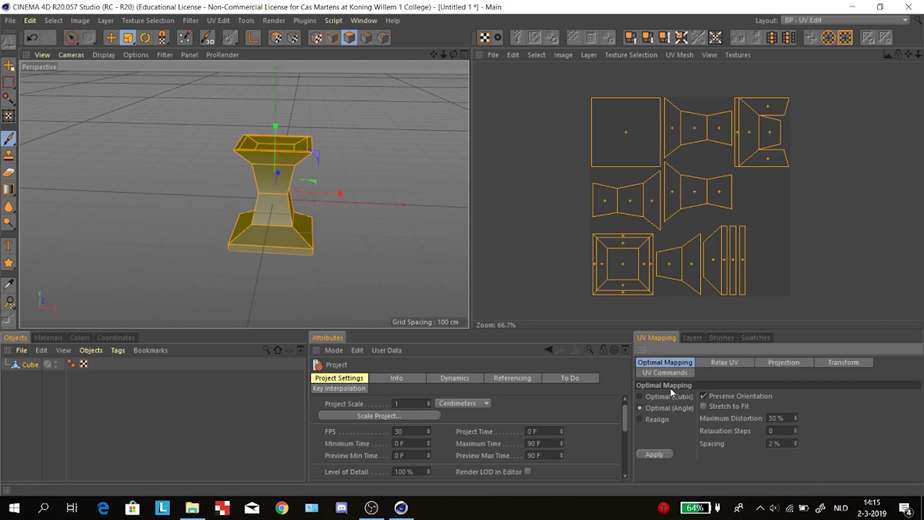
left_click(671, 396)
left_click(666, 454)
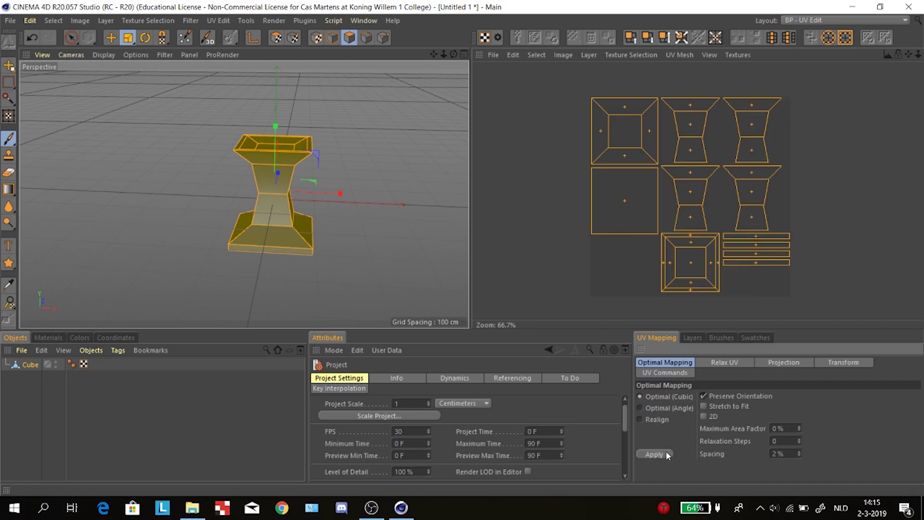
left_click(669, 408)
left_click(655, 455)
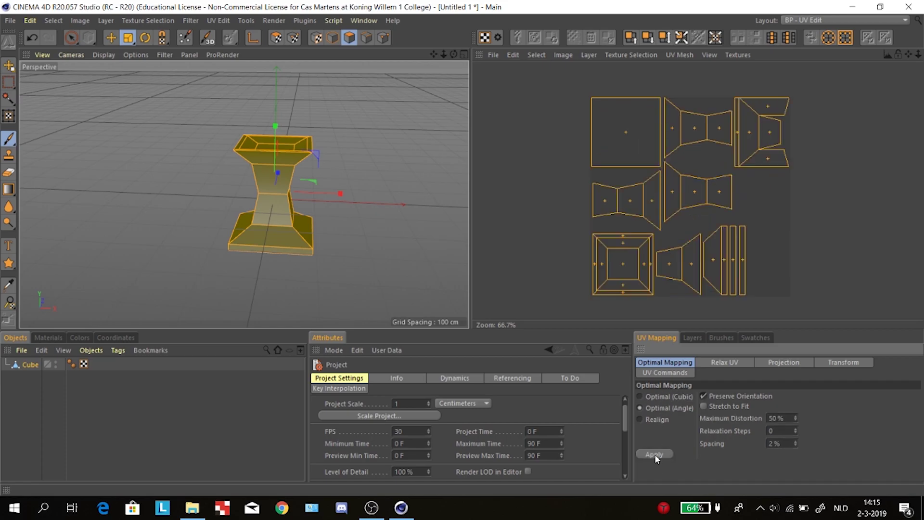
left_click(660, 419)
left_click(657, 454)
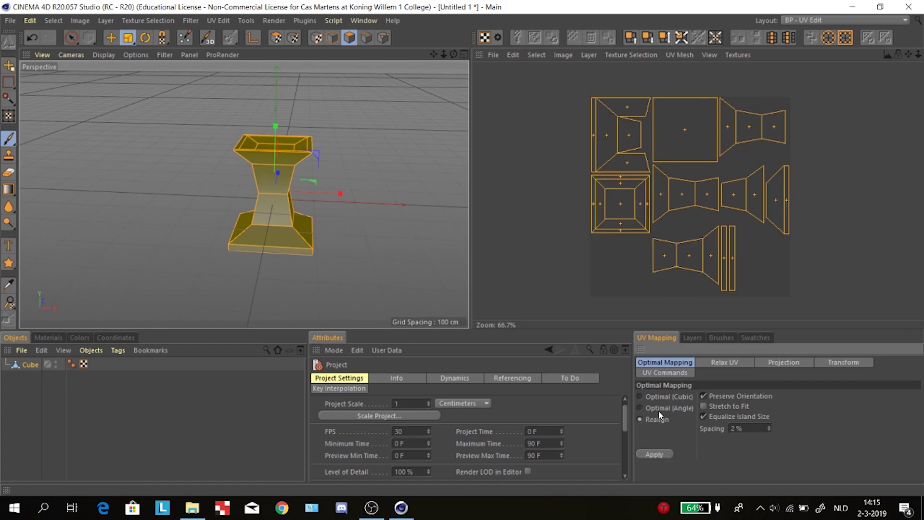
left_click(658, 409)
left_click(655, 454)
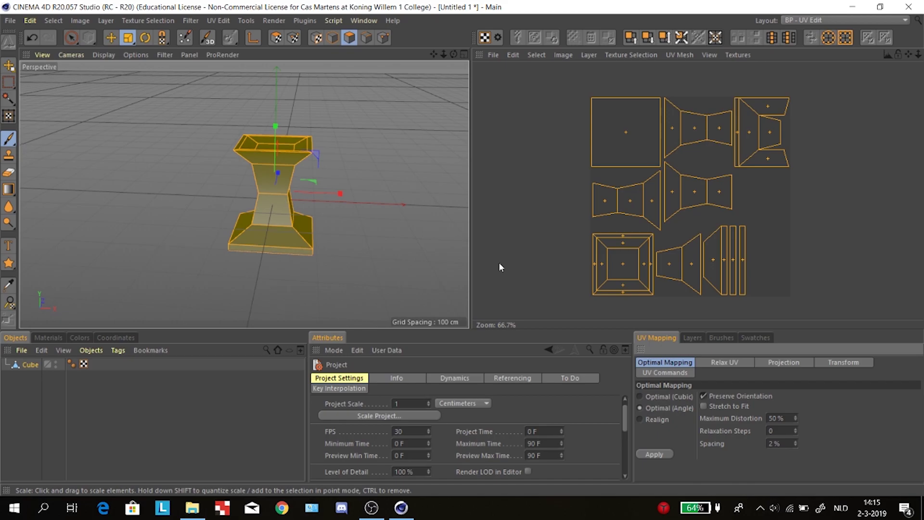
left_click(693, 337)
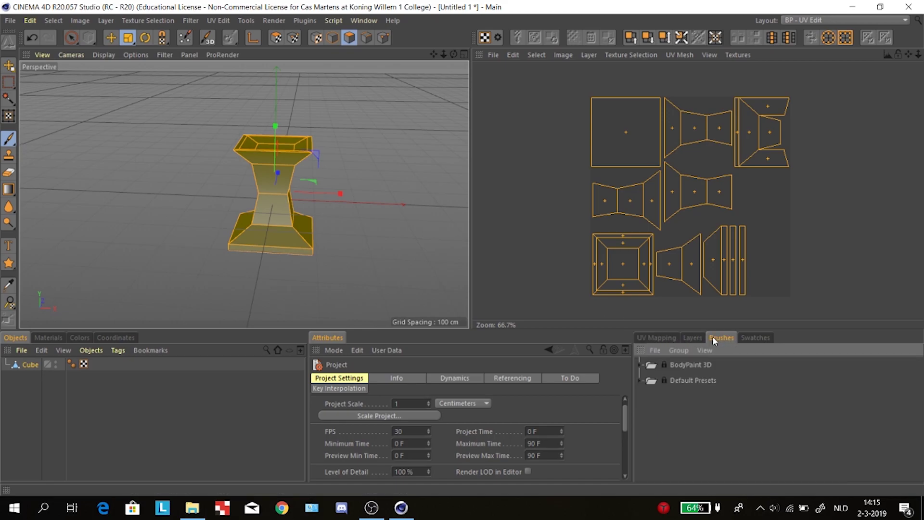
left_click(562, 55)
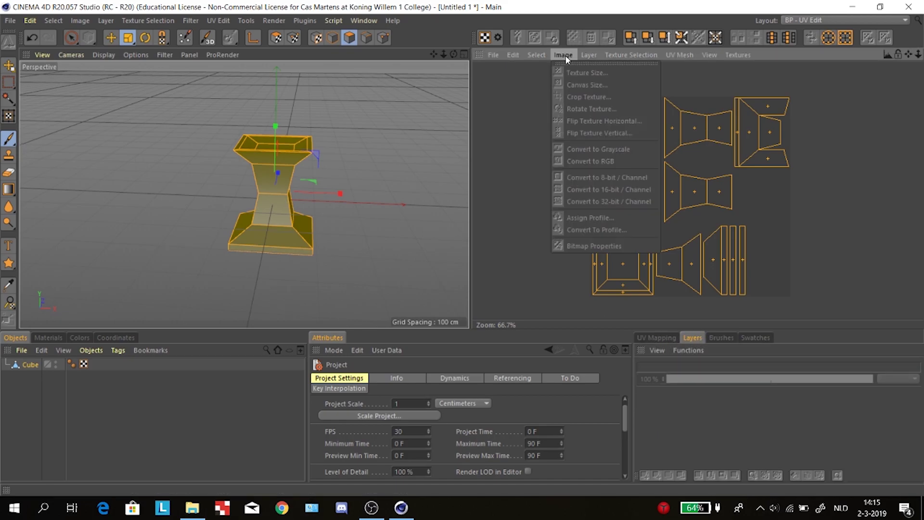
mouse_move(513, 55)
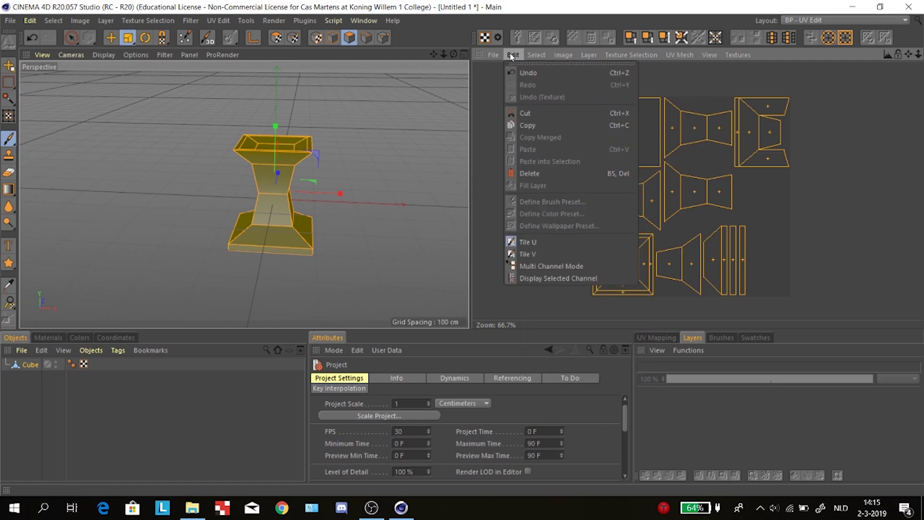
mouse_move(485, 56)
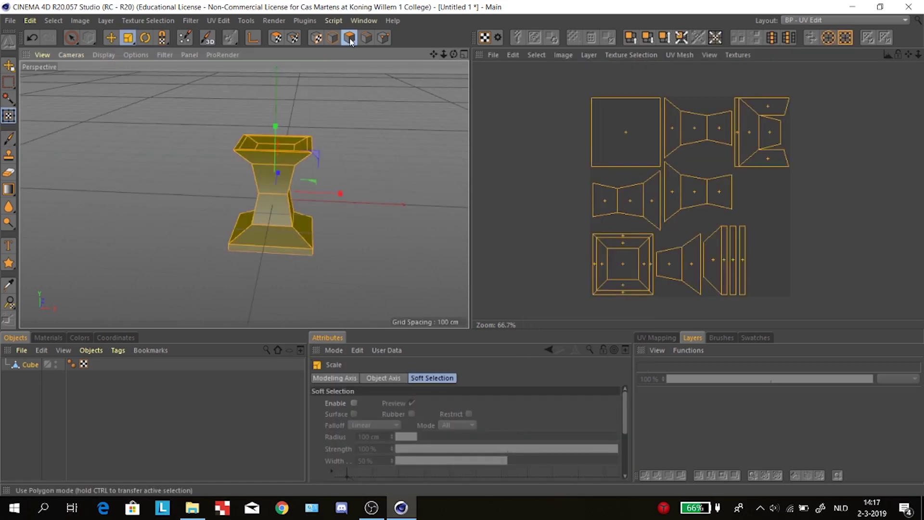
Start the BodyPaint 3D Setup Wizard for the Cube object and keep UV recalculation with Optimal Angle Mapping in Single Material Mode
left_click(186, 38)
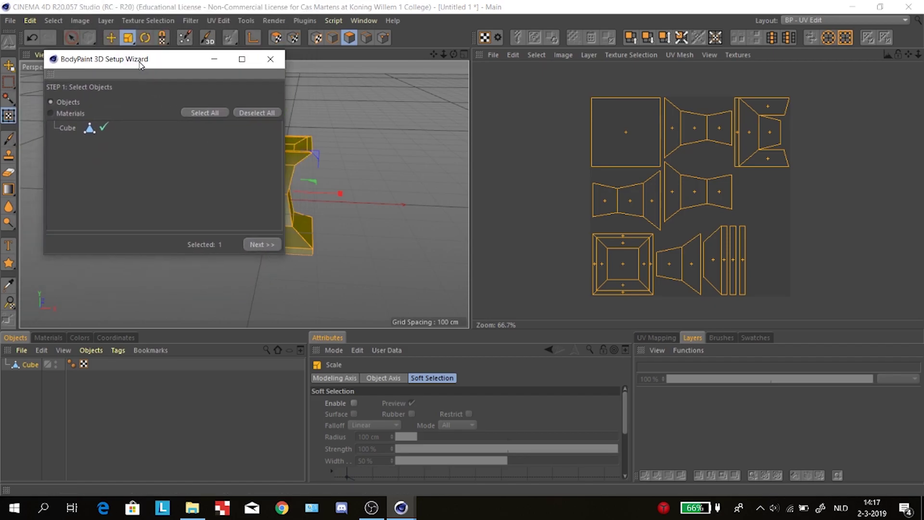
left_click(75, 112)
left_click(67, 100)
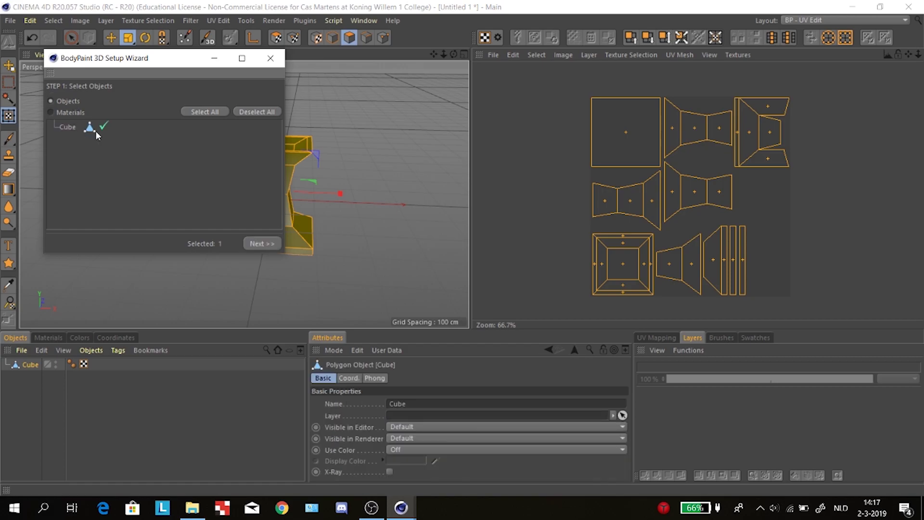
left_click(262, 244)
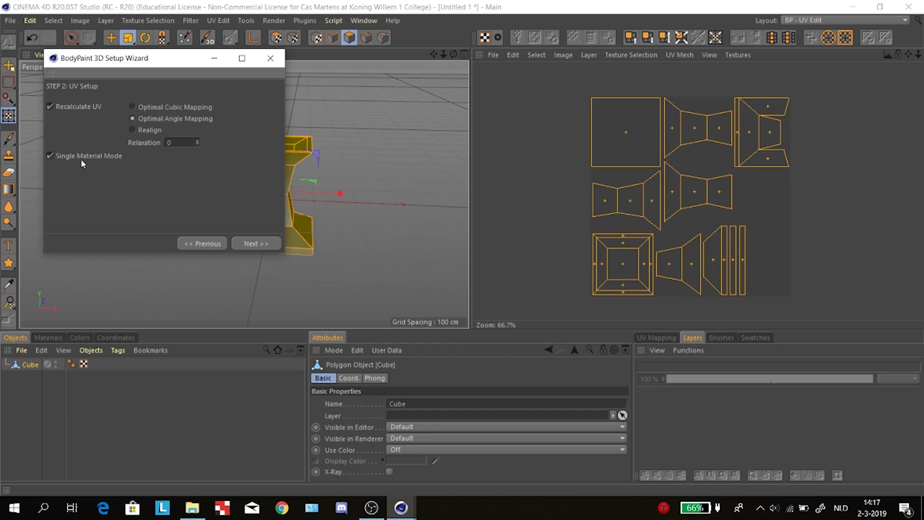
left_click(254, 244)
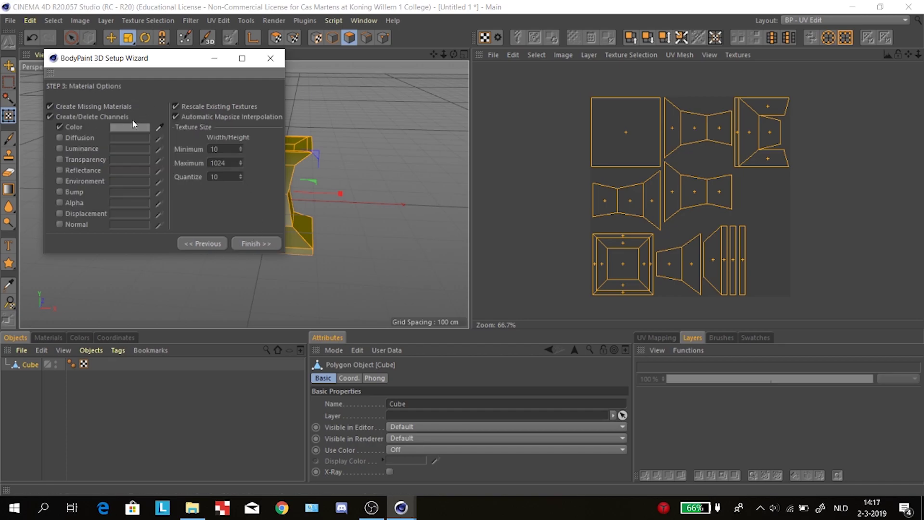
Disable the Color channel and enable the Diffusion, Reflectance and Normal channels for the new material
left_click(70, 127)
left_click(60, 138)
left_click(62, 169)
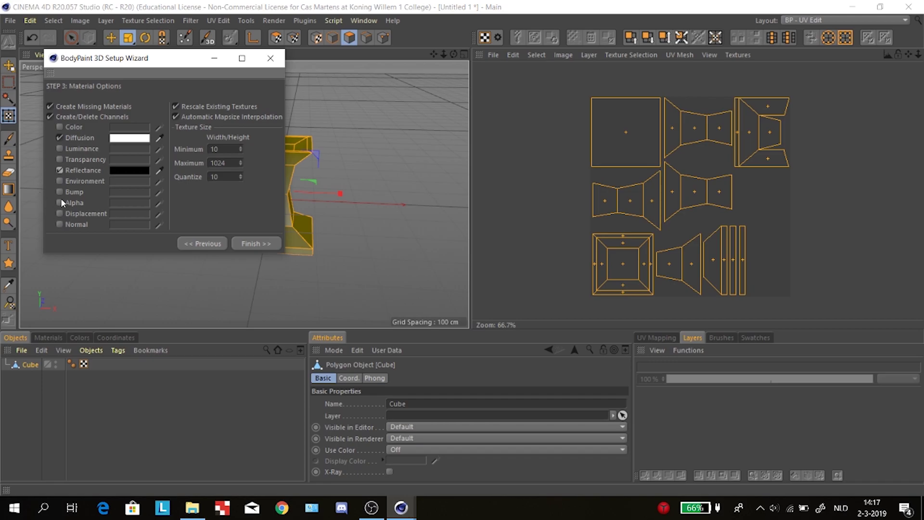
left_click(60, 225)
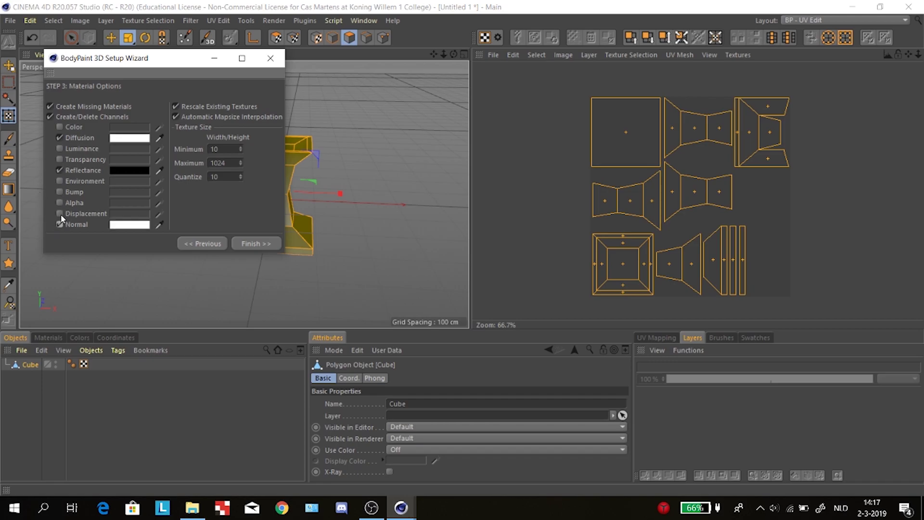
Set the Normal channel's base colour to light blue-violet with hue 241°, saturation 39% and value 100%
left_click(159, 225)
left_click(159, 225)
left_click(139, 225)
mouse_move(126, 224)
left_mouse_down()
mouse_move(192, 224)
mouse_move(289, 259)
left_mouse_up()
left_click(140, 236)
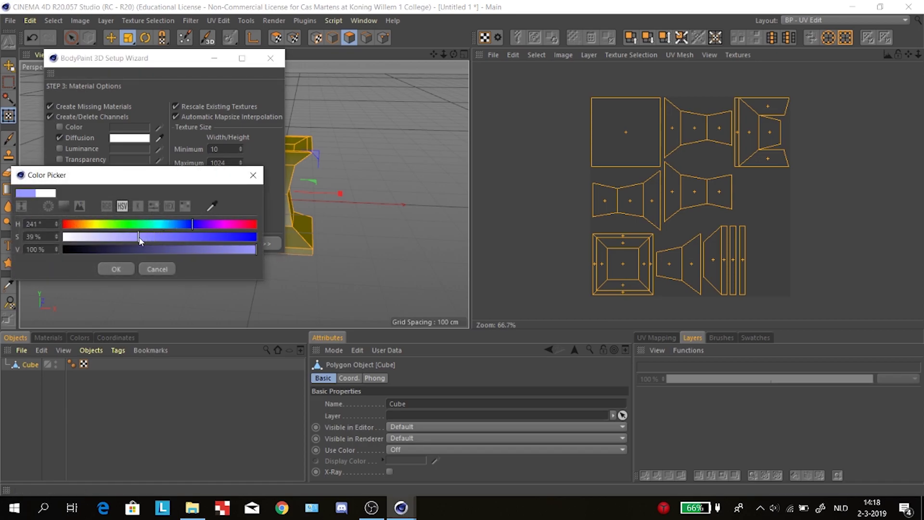
left_click(116, 268)
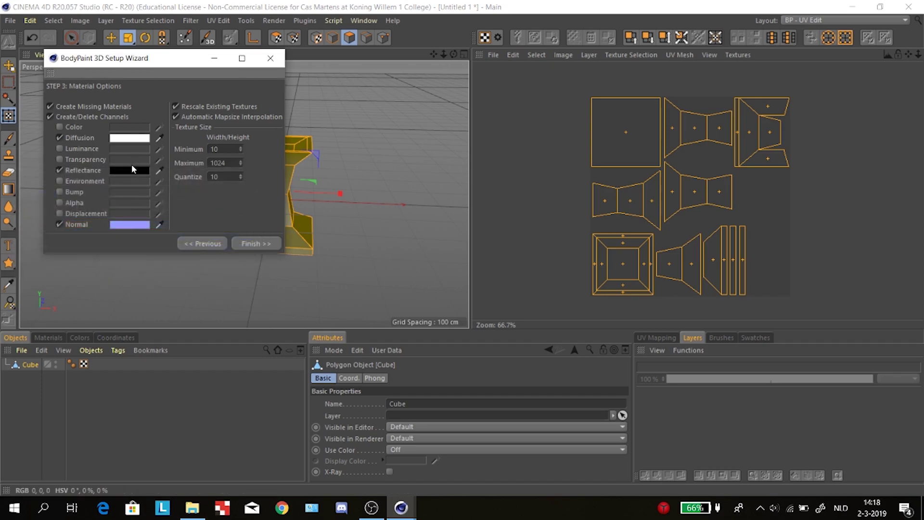
Try a dark grey Reflectance colour with 21% value, and set the Diffusion colour back to white
left_click(159, 140)
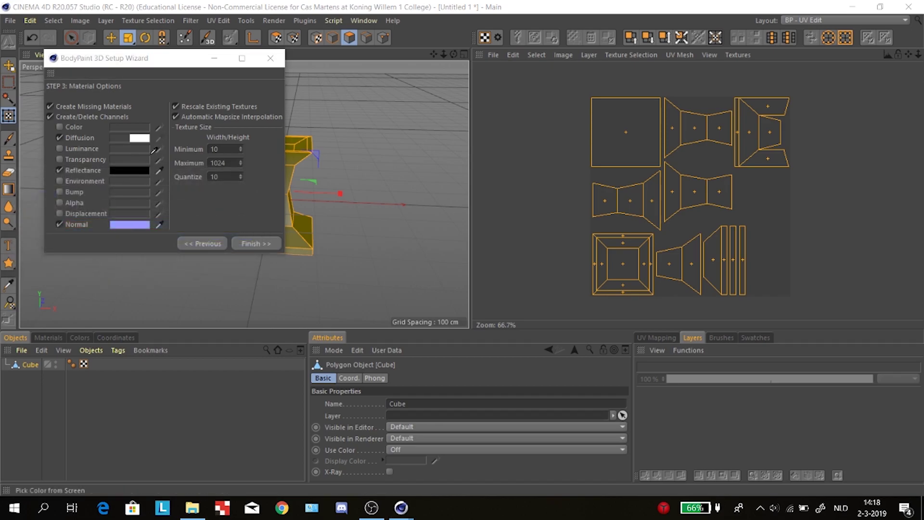
left_click(130, 141)
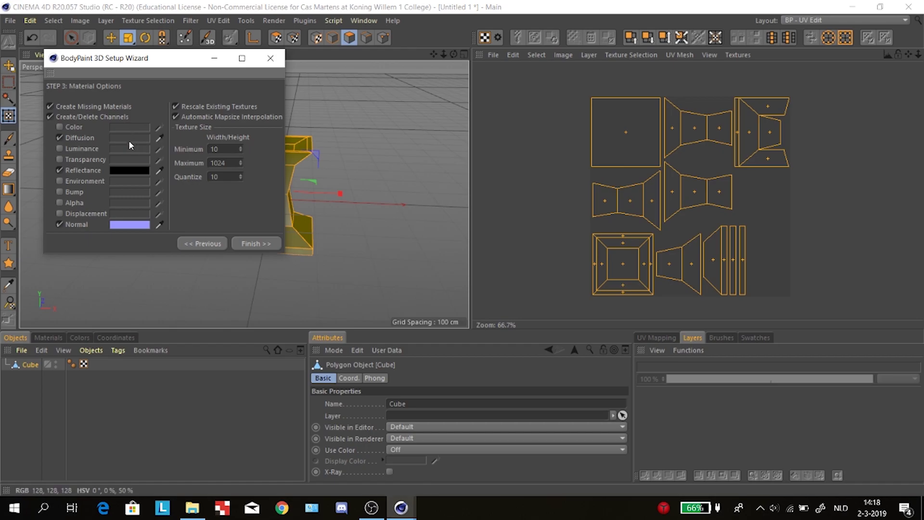
left_click(130, 171)
left_click_drag(143, 198, 97, 204)
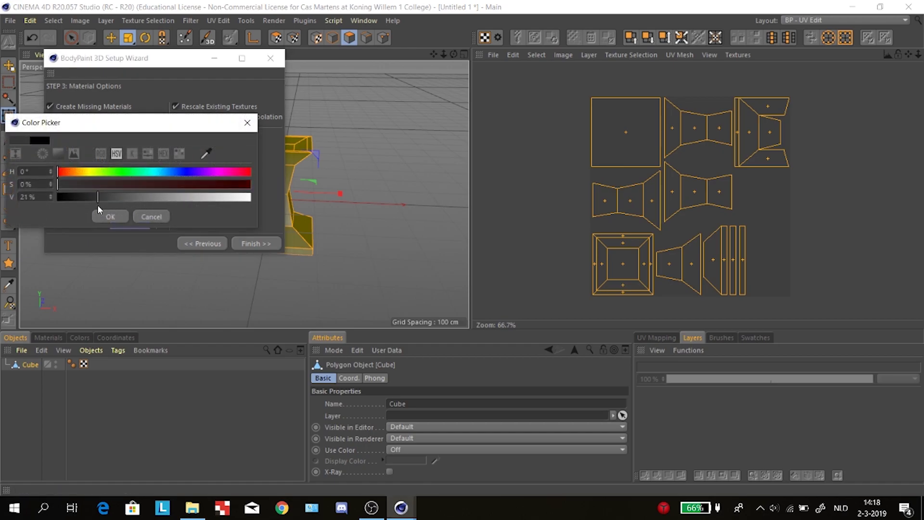
left_click(141, 218)
left_click(136, 137)
left_click_drag(172, 163, 256, 163)
left_click(116, 182)
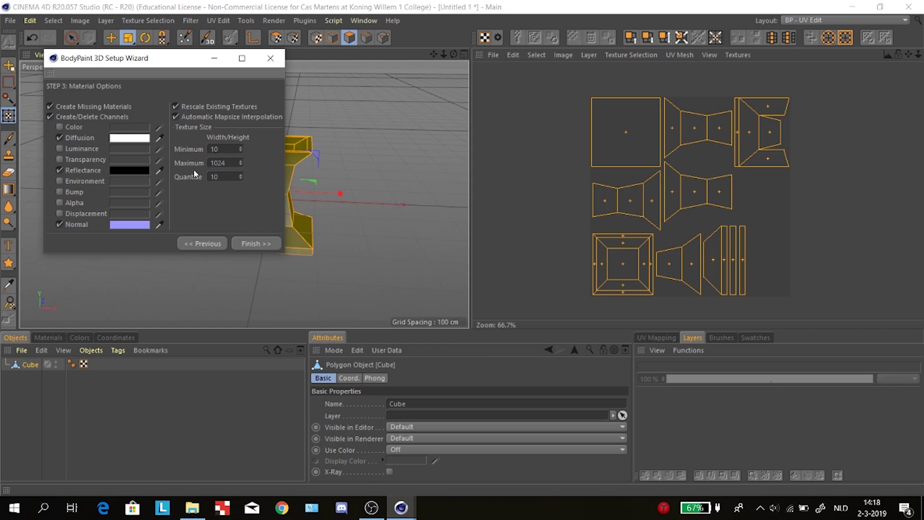
Finish the setup wizard to create the material with its channel textures, and close it
left_click(253, 243)
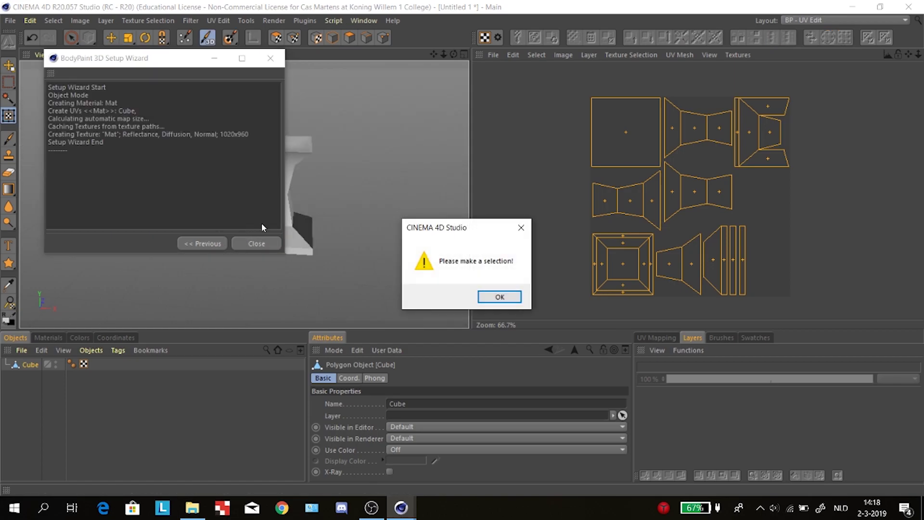
left_click(500, 297)
left_click(257, 243)
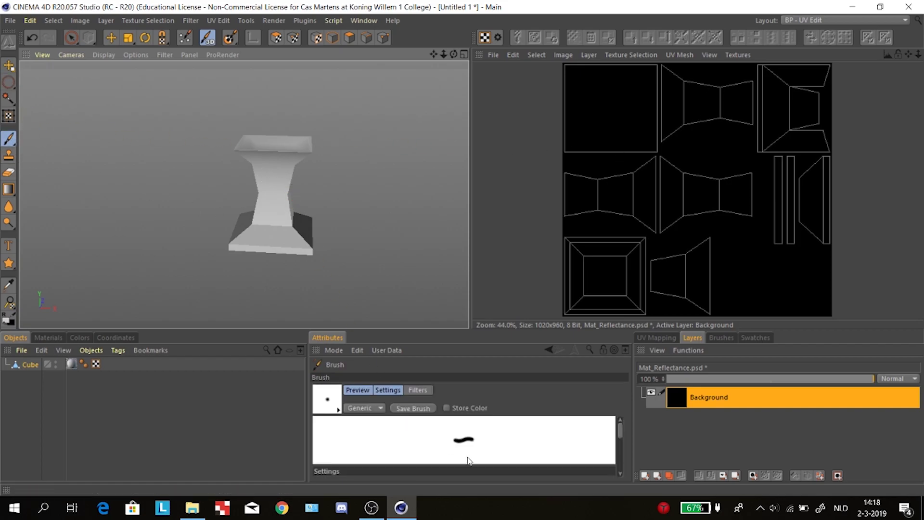
scroll(464, 450, "down", 3)
left_click(726, 338)
left_click(752, 338)
left_click(722, 338)
left_click(693, 338)
left_click(664, 338)
left_click(700, 337)
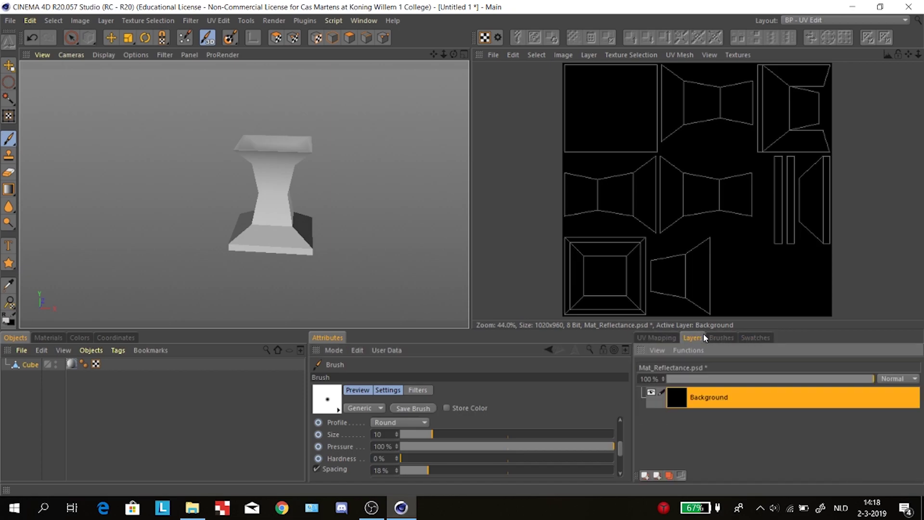
left_click(8, 141)
left_click(40, 155)
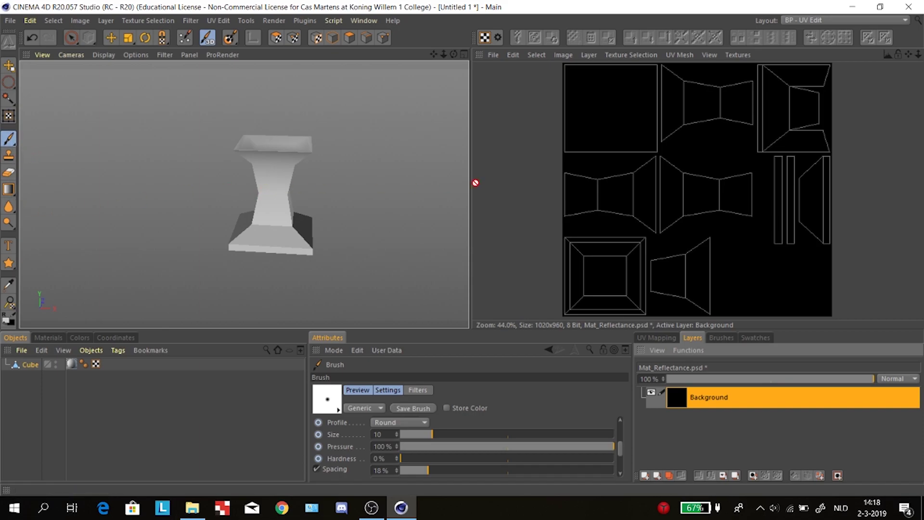
left_click(578, 56)
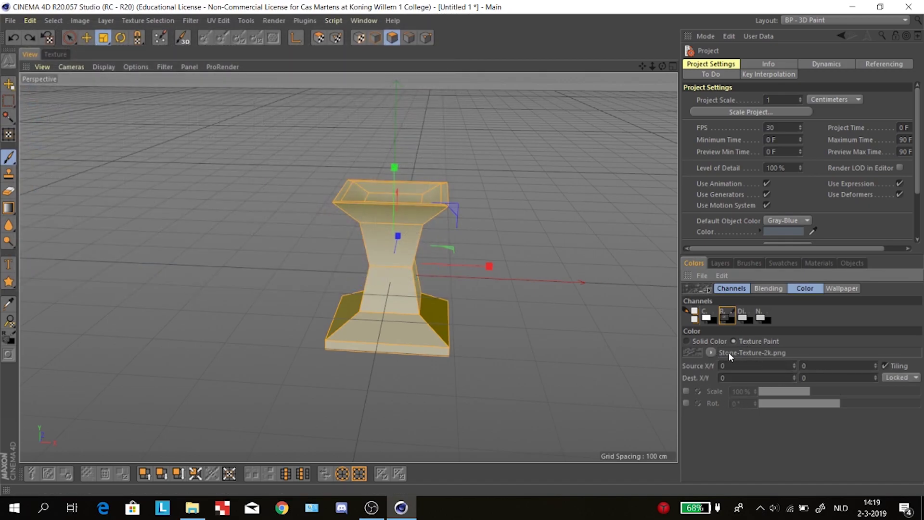
Enable scale and rotation for painting with Stone-Texture-2k.png, and deselect the pedestal's polygons
left_click(686, 390)
left_click(686, 403)
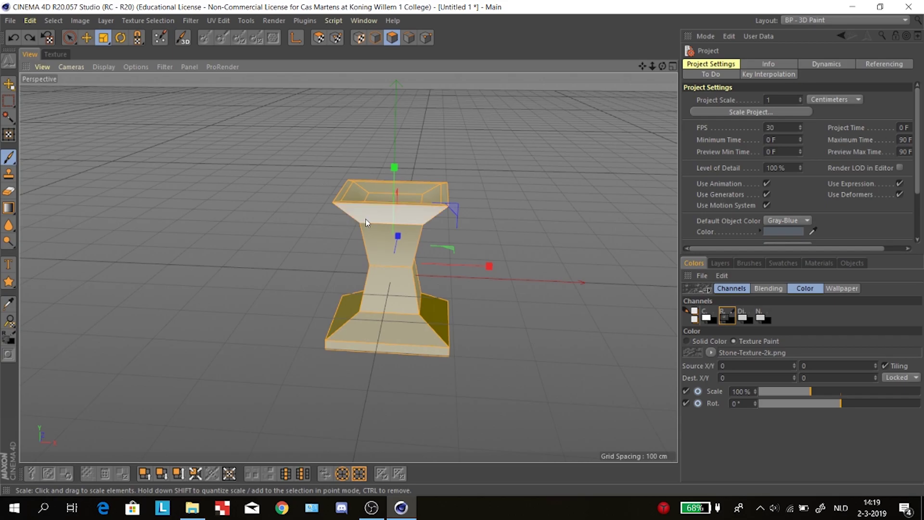
left_click(303, 228)
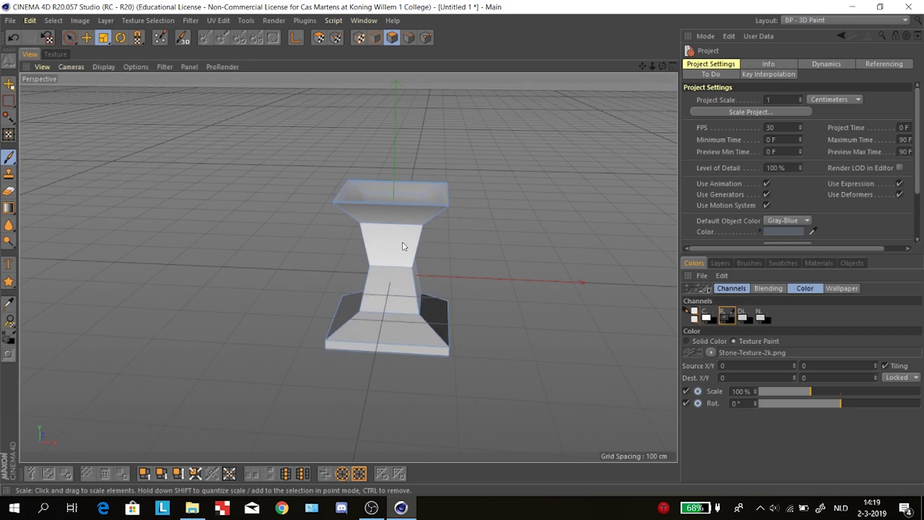
Switch to the BP - UV Edit layout and brush the stone texture over the entire Mat_Reflectance texture
left_click(8, 156)
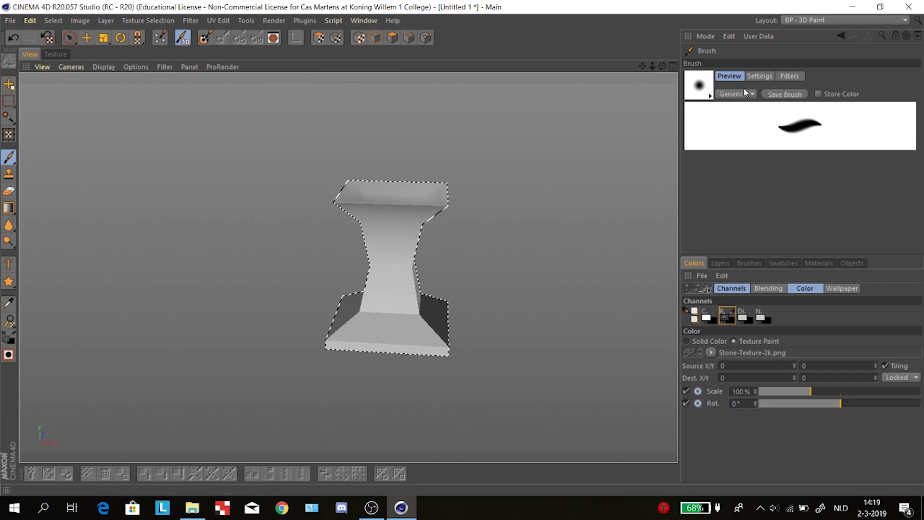
left_click(824, 21)
left_click(816, 38)
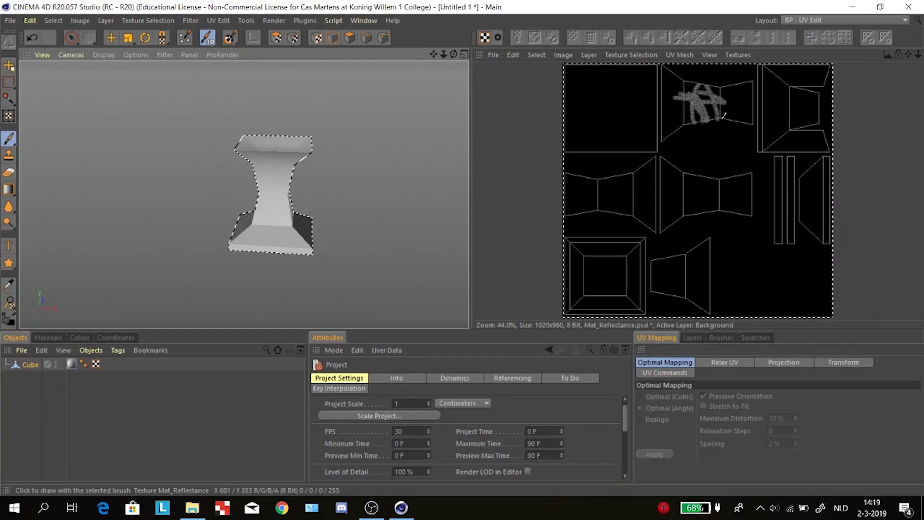
mouse_move(716, 107)
left_mouse_down()
mouse_move(770, 94)
mouse_move(626, 115)
mouse_move(789, 77)
mouse_move(592, 96)
mouse_move(573, 77)
mouse_move(818, 82)
mouse_move(557, 75)
mouse_move(568, 116)
mouse_move(813, 159)
mouse_move(607, 202)
mouse_move(746, 178)
left_mouse_up()
key("ctrl+z")
mouse_move(642, 210)
left_mouse_down()
mouse_move(604, 153)
mouse_move(770, 144)
mouse_move(722, 270)
mouse_move(606, 270)
mouse_move(561, 89)
mouse_move(818, 96)
mouse_move(578, 145)
mouse_move(809, 183)
left_mouse_up()
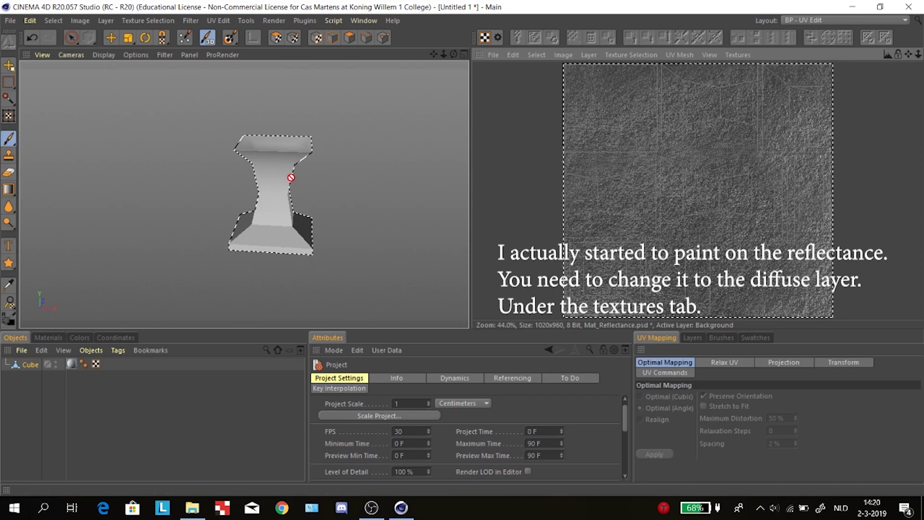
Clear the texture selection and switch to Polygon mode on the pedestal
left_click(332, 37)
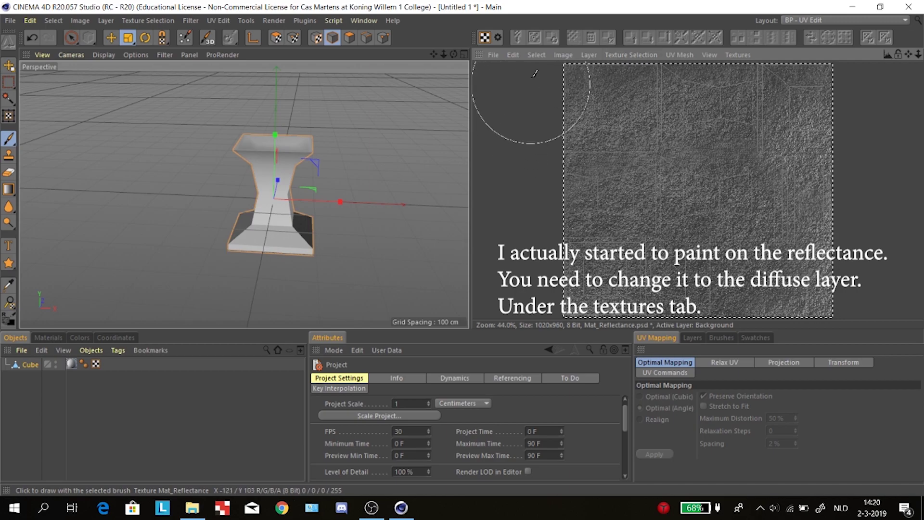
left_click(534, 54)
mouse_move(573, 55)
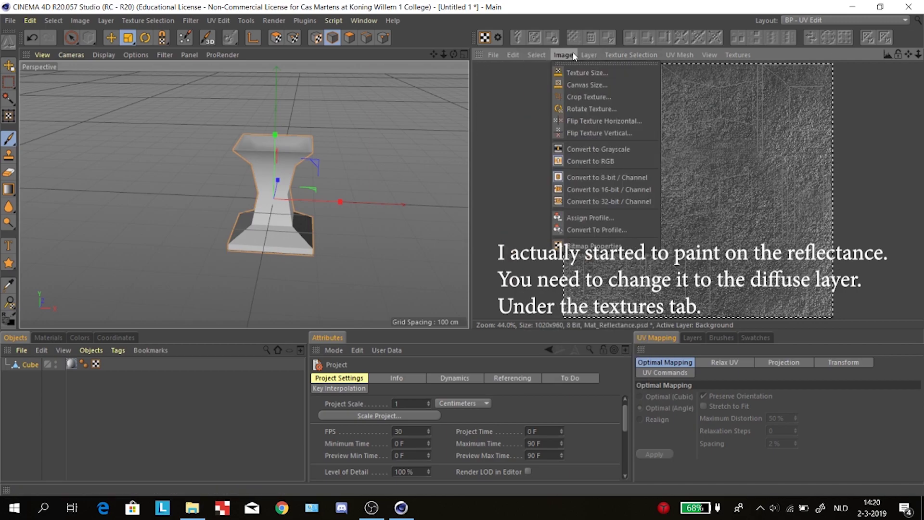
left_click(626, 53)
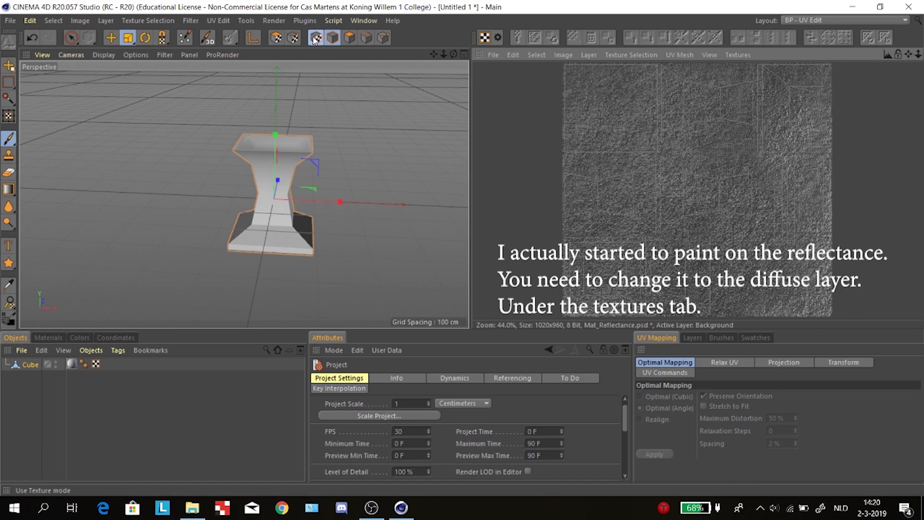
left_click(276, 38)
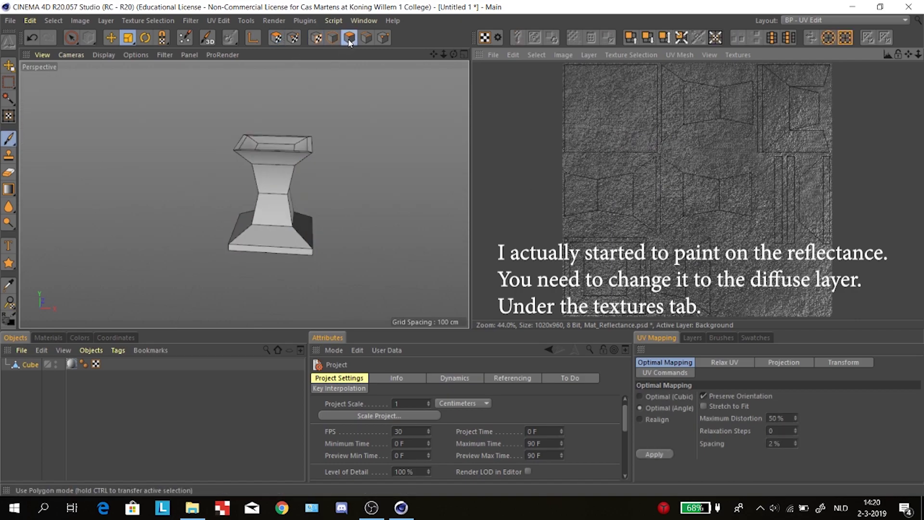
Examine the pedestal's texture tag and the Background layer of the Mat_Reflectance texture
left_click(9, 138)
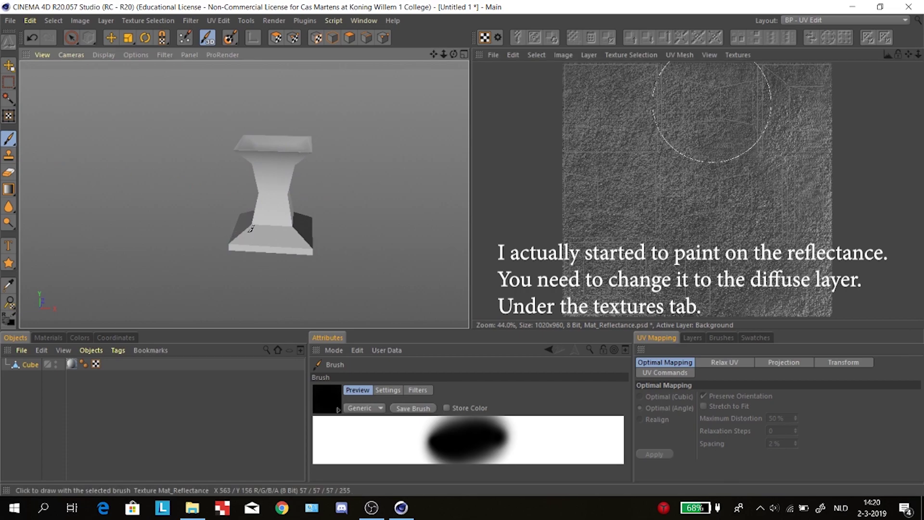
left_click_drag(342, 240, 193, 225, "alt")
left_click(75, 367)
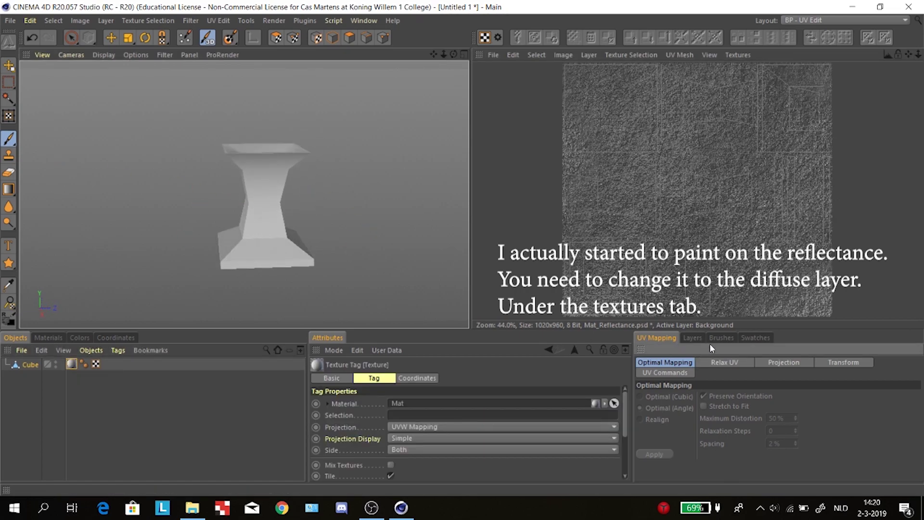
left_click(693, 338)
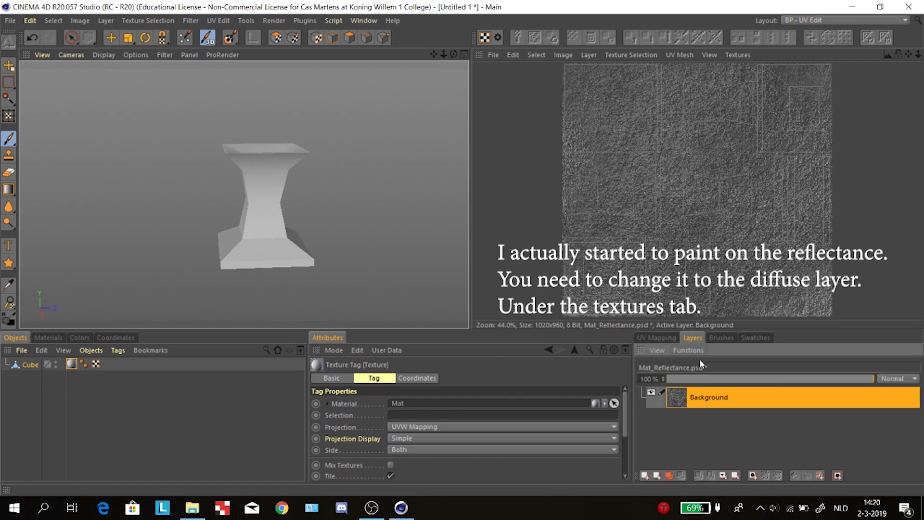
left_click(651, 392)
left_click(651, 392)
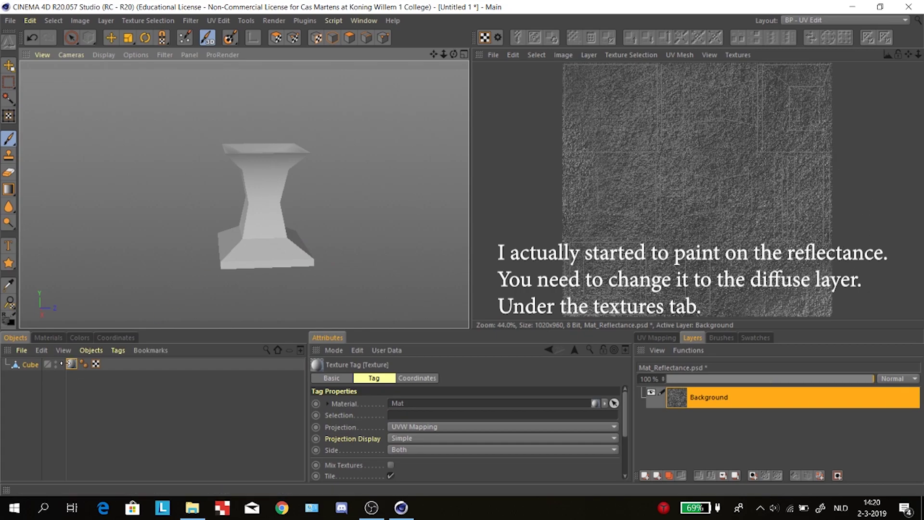
right_click(71, 369)
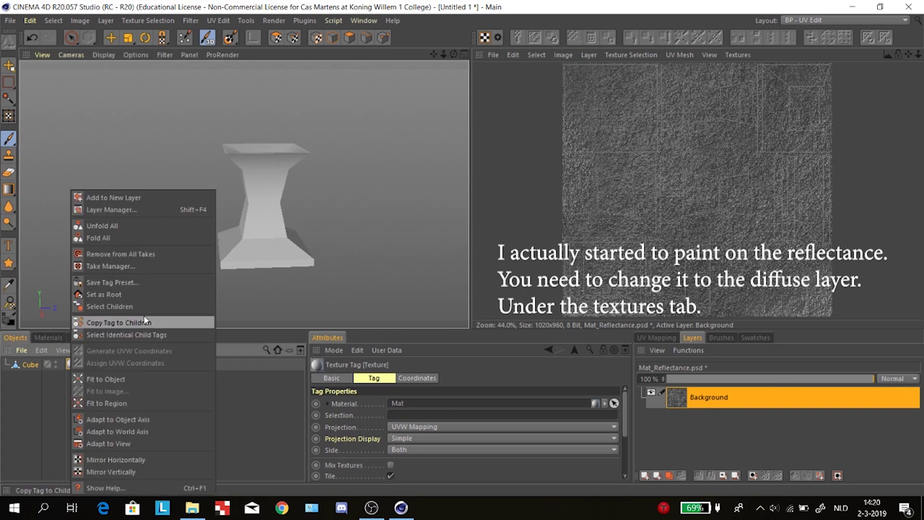
left_click(691, 409)
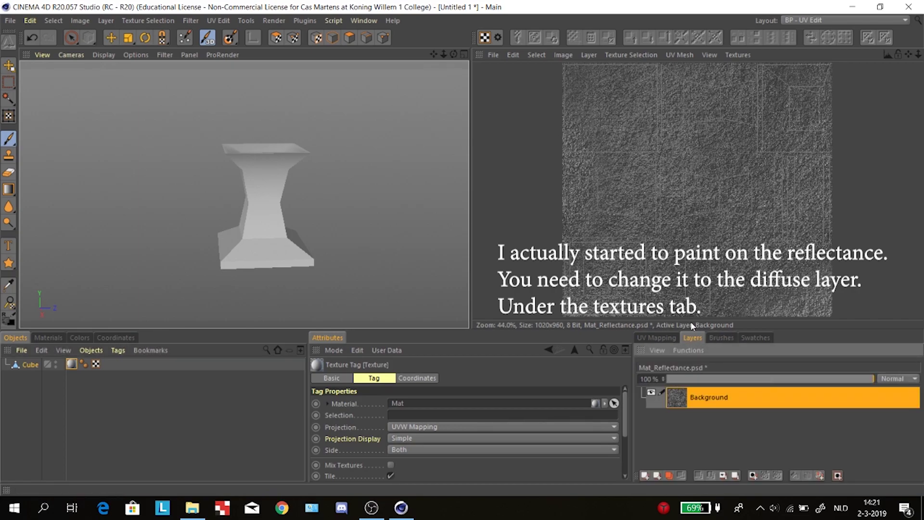
Undo the stone brush strokes on the Mat_Reflectance texture
left_click(688, 235)
key("ctrl+z")
key("ctrl+z")
key("ctrl+z")
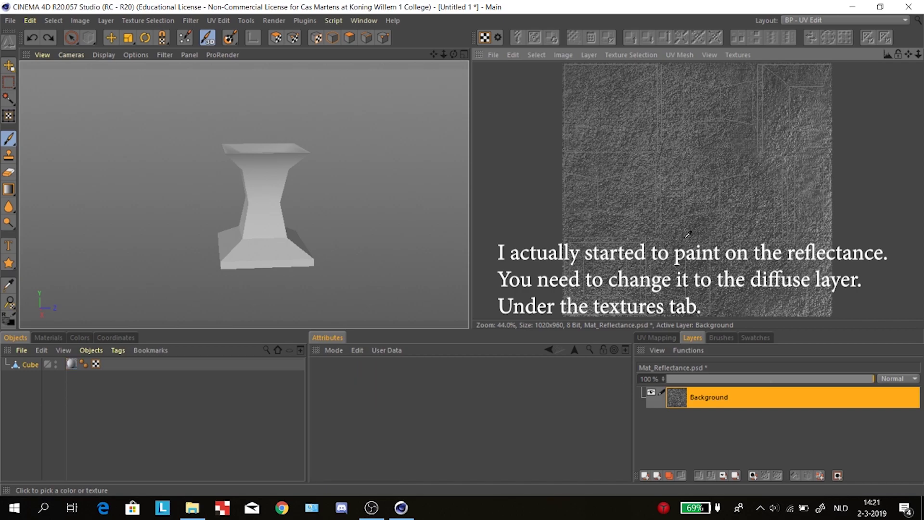
key("ctrl+z")
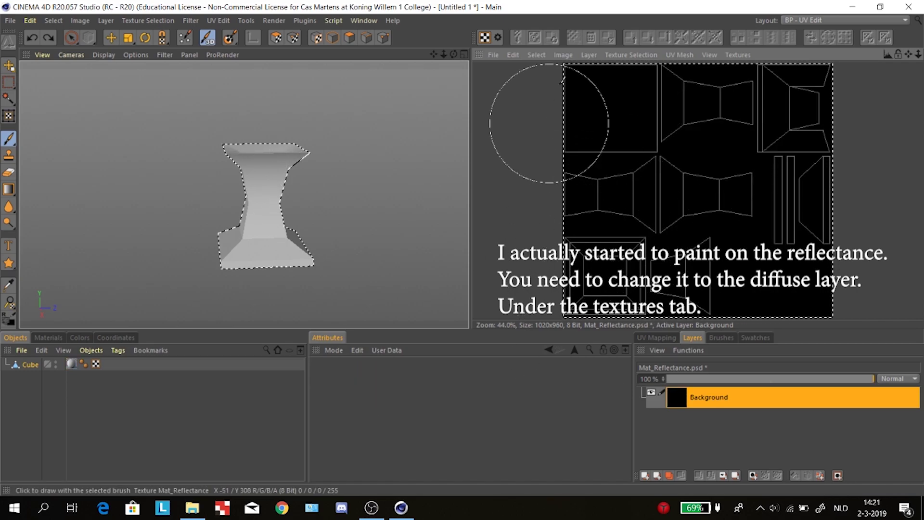
Clear the texture selection on Mat_Reflectance.psd
left_click(571, 57)
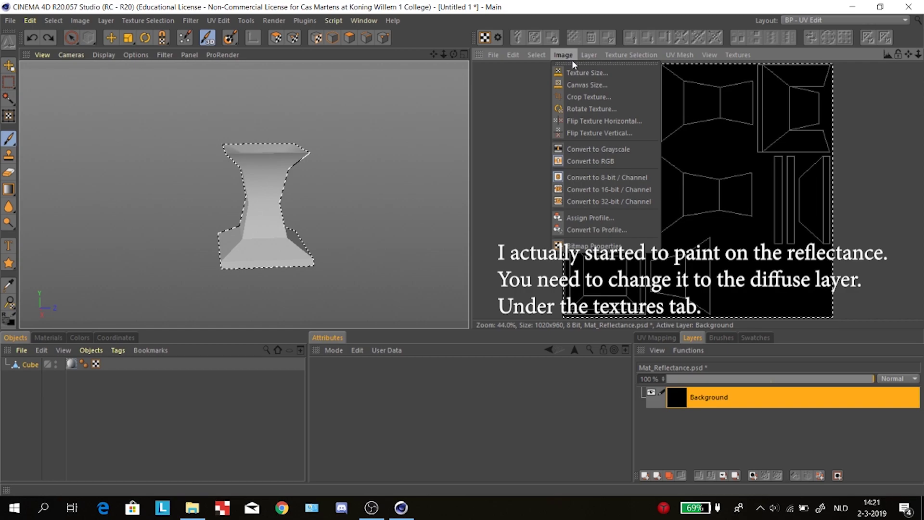
left_click(588, 55)
mouse_move(623, 56)
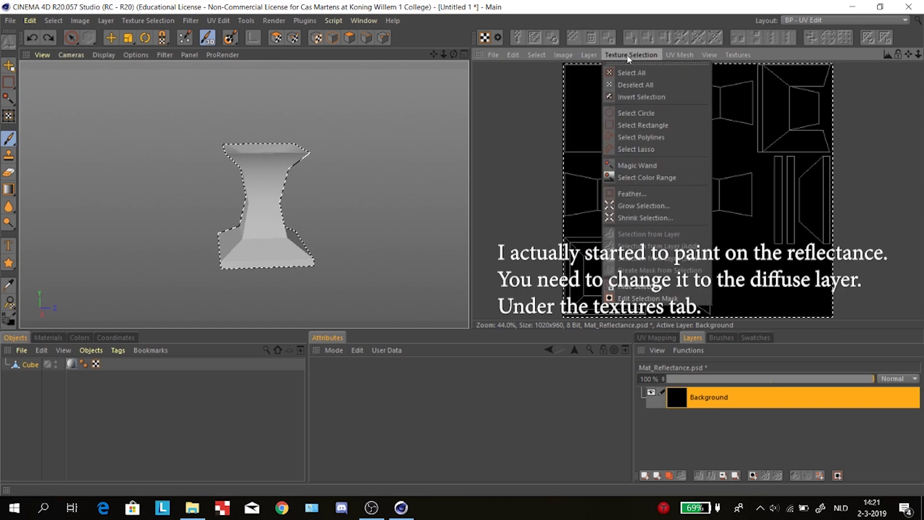
left_click(635, 85)
Make Mat_Diffusion.psd the active texture, try a brush stroke across it and undo that stroke
left_click(675, 56)
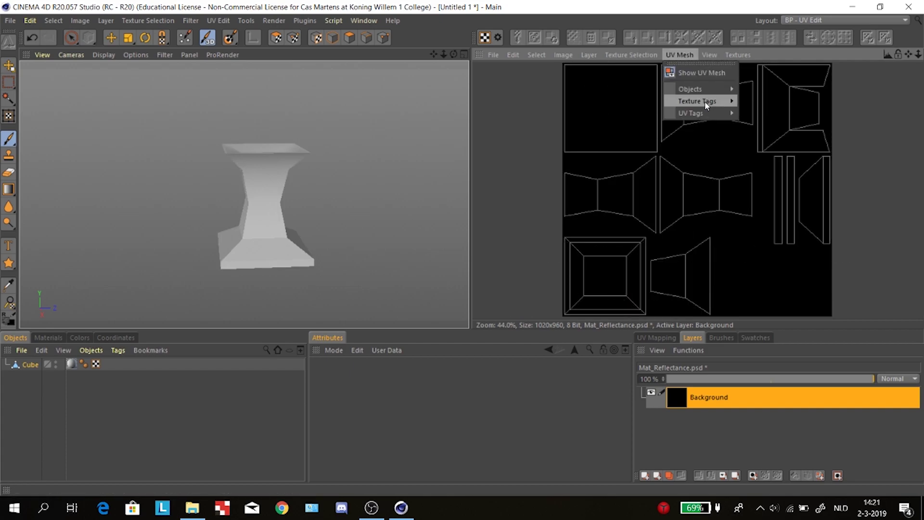
mouse_move(711, 115)
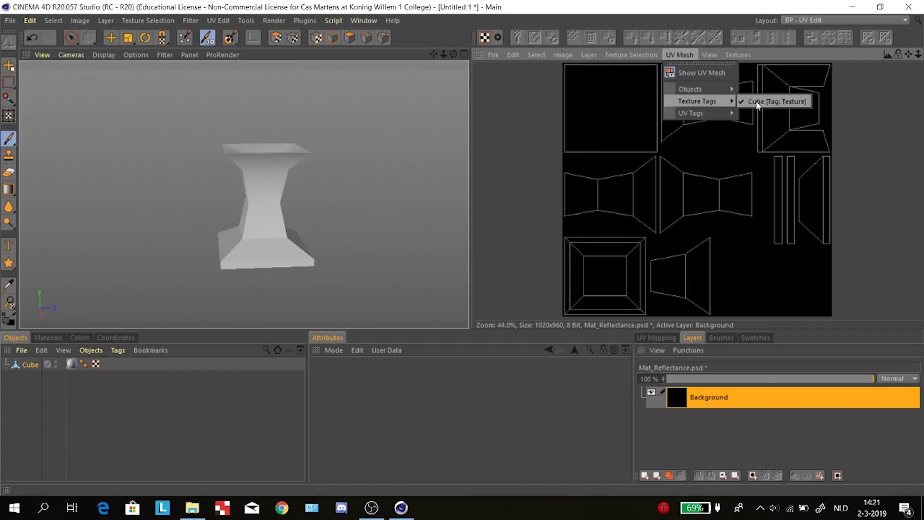
left_click(761, 113)
left_click(729, 54)
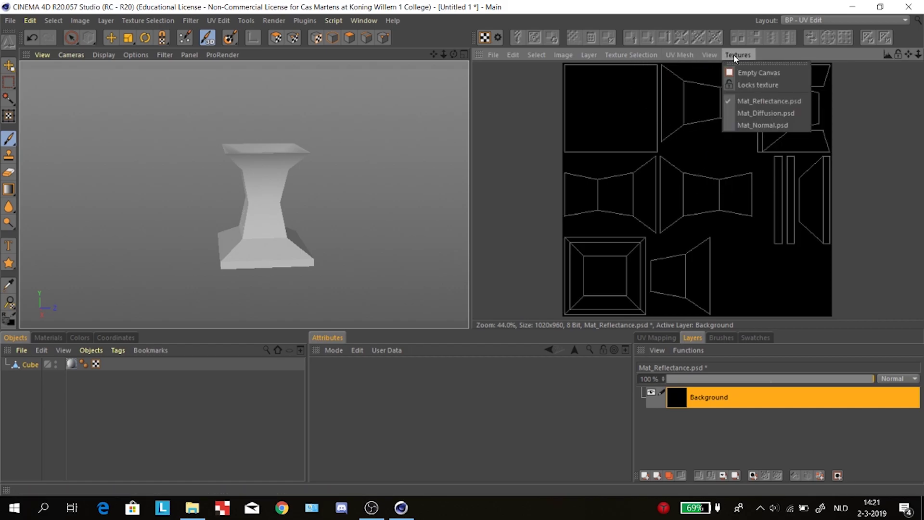
left_click(766, 113)
left_click_drag(601, 236, 652, 200)
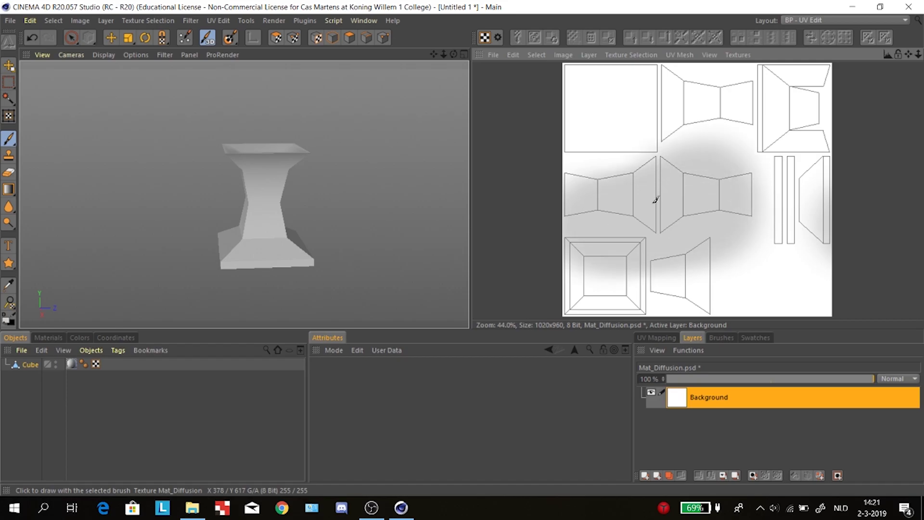
key("ctrl+z")
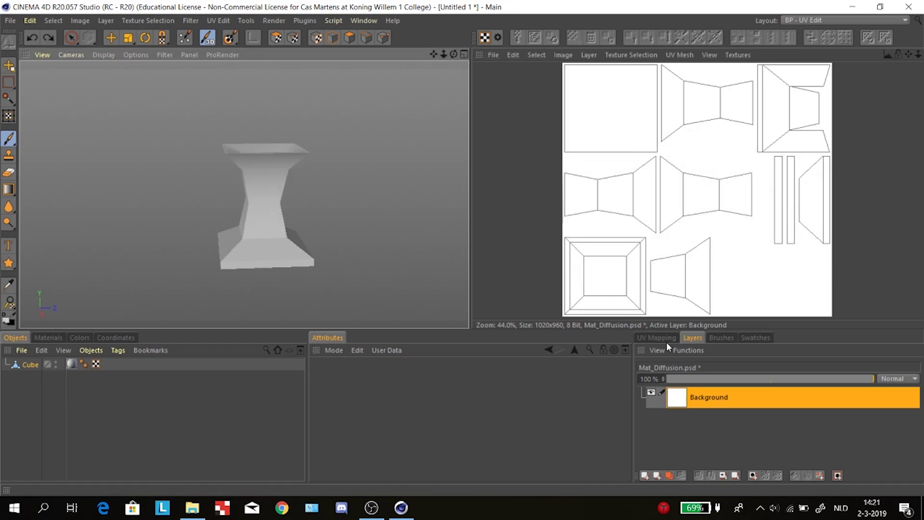
Switch to the BP - 3D Paint layout and load Stone-Texture-2k.png as the texture paint for the diffusion channel
left_click(816, 22)
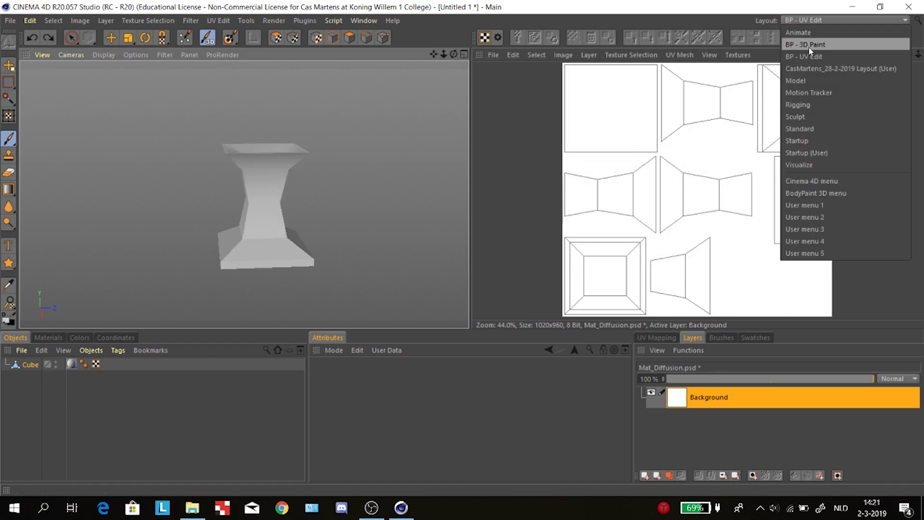
left_click(814, 44)
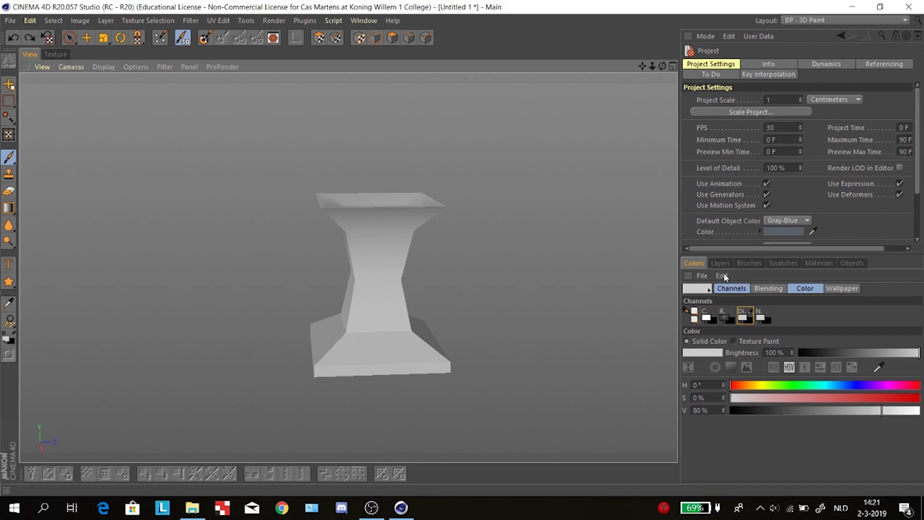
left_click(749, 341)
left_click(710, 352)
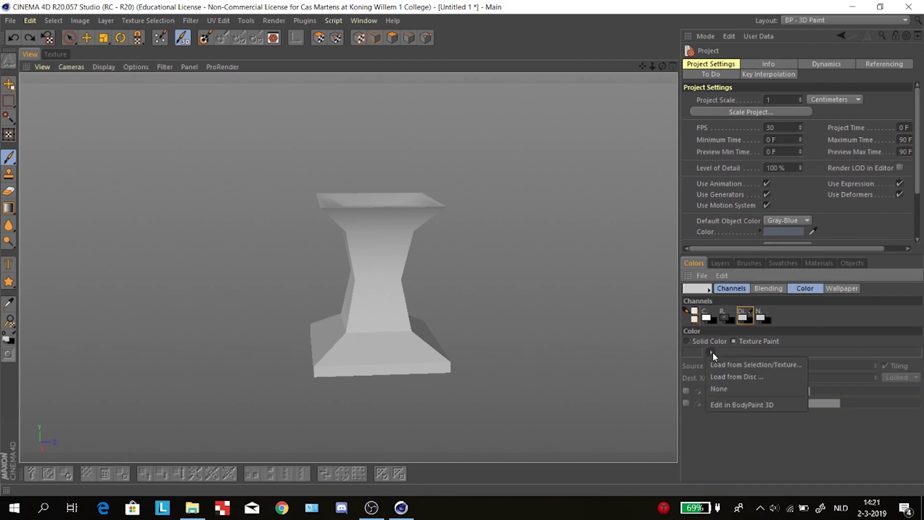
left_click(722, 366)
scroll(303, 192, "down", 10)
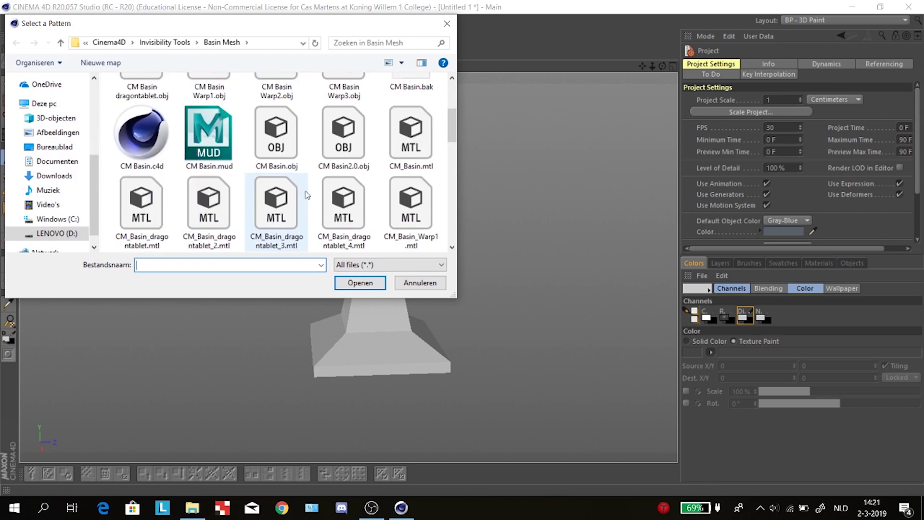
left_click(431, 145)
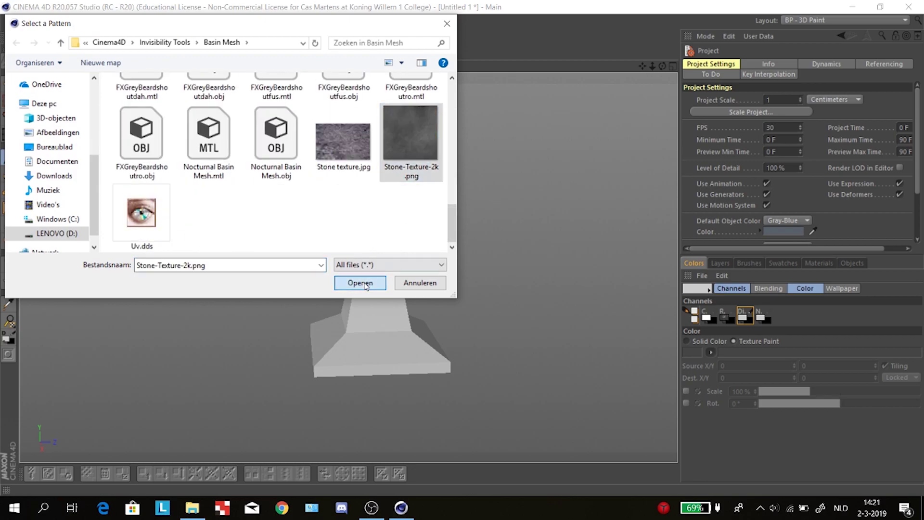
left_click(382, 281)
Return to the BP - UV Edit layout and brush the stone texture over the entire Mat_Diffusion texture
left_click(815, 20)
left_click(732, 73)
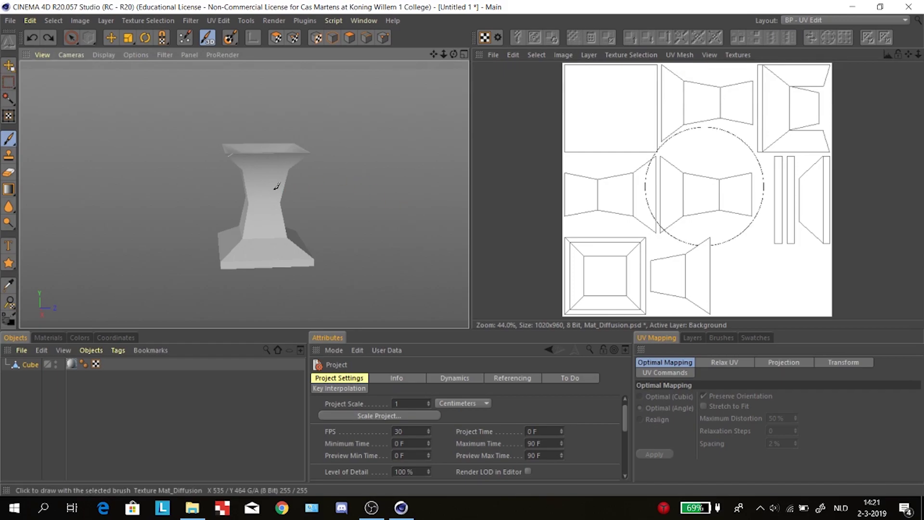
left_click(4, 139)
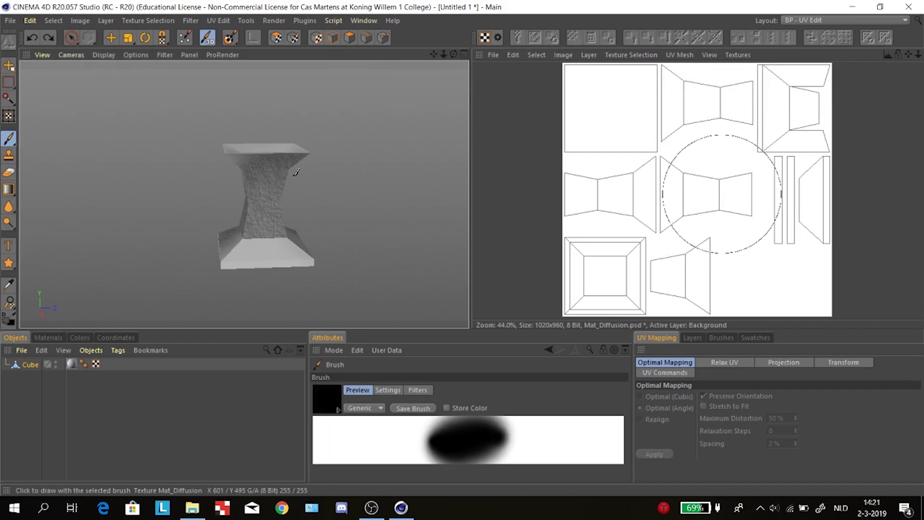
mouse_move(648, 192)
left_mouse_down()
mouse_move(789, 207)
mouse_move(664, 96)
mouse_move(705, 103)
mouse_move(794, 226)
mouse_move(698, 299)
mouse_move(621, 289)
mouse_move(675, 257)
left_mouse_up()
left_click_drag(822, 285, 898, 274)
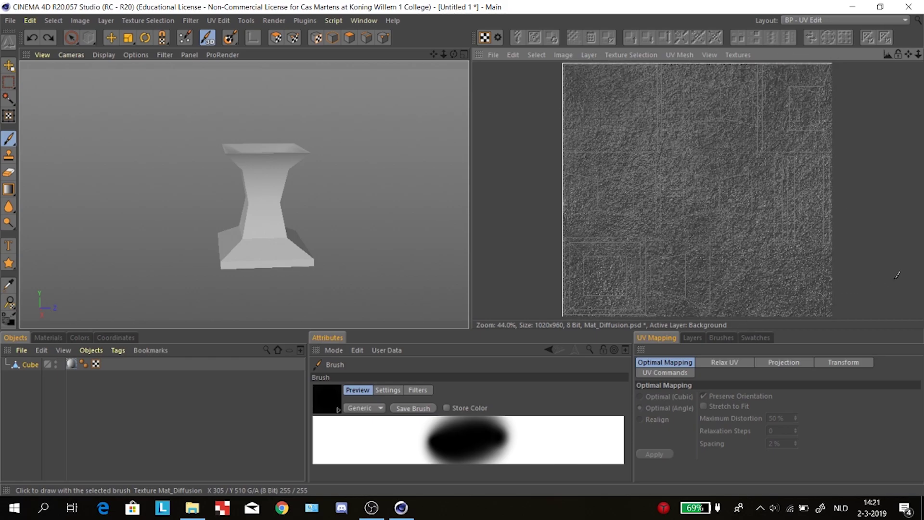
left_click_drag(769, 226, 770, 227)
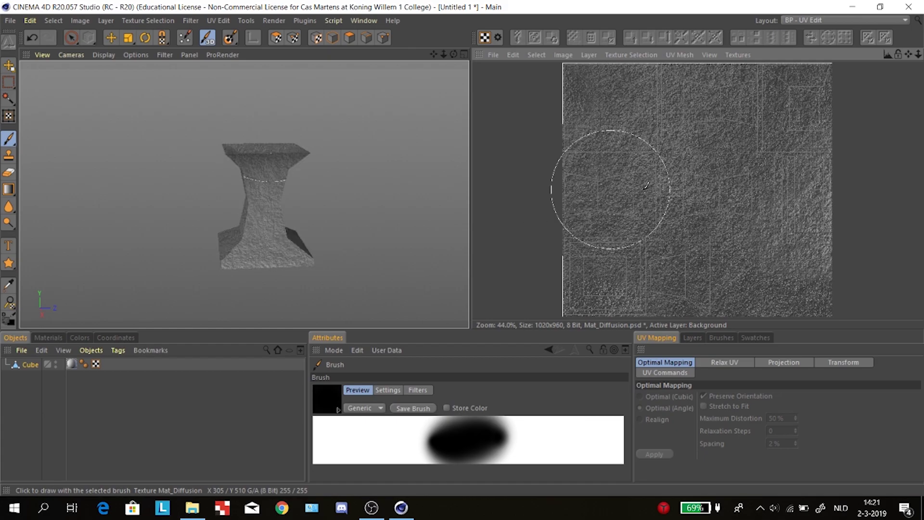
Inspect the painted stone texture on the pedestal from all sides, including its underside
left_click_drag(368, 210, 367, 171, "alt")
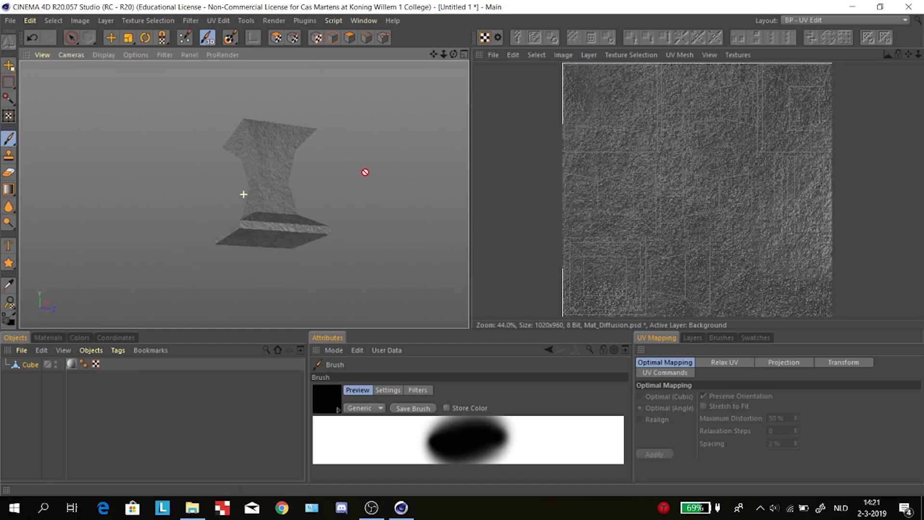
scroll(260, 161, "up", 5)
left_click_drag(168, 158, 320, 150, "alt")
left_click_drag(207, 216, 325, 116, "alt")
scroll(326, 115, "down", 4)
middle_click_drag(325, 115, 244, 195, "alt")
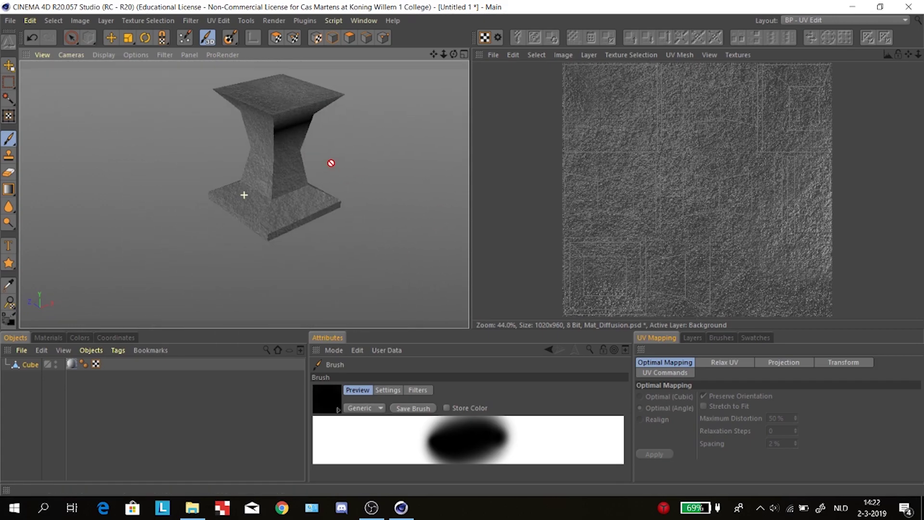
Switch to the Sculpt layout and activate Model mode for the pedestal
left_click(805, 21)
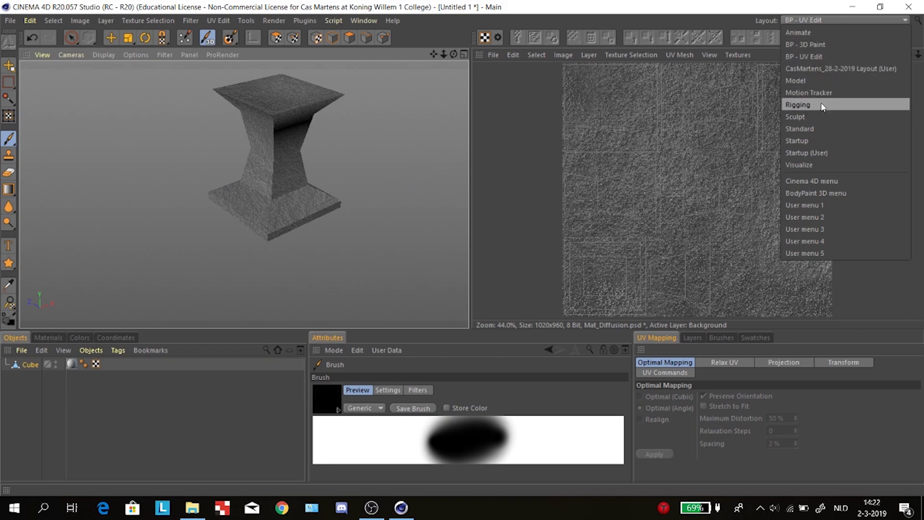
left_click(811, 118)
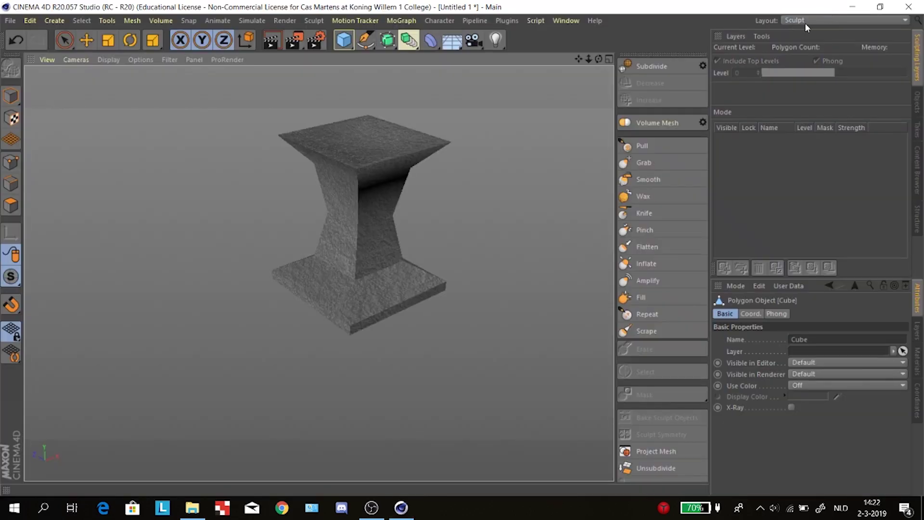
left_click(807, 22)
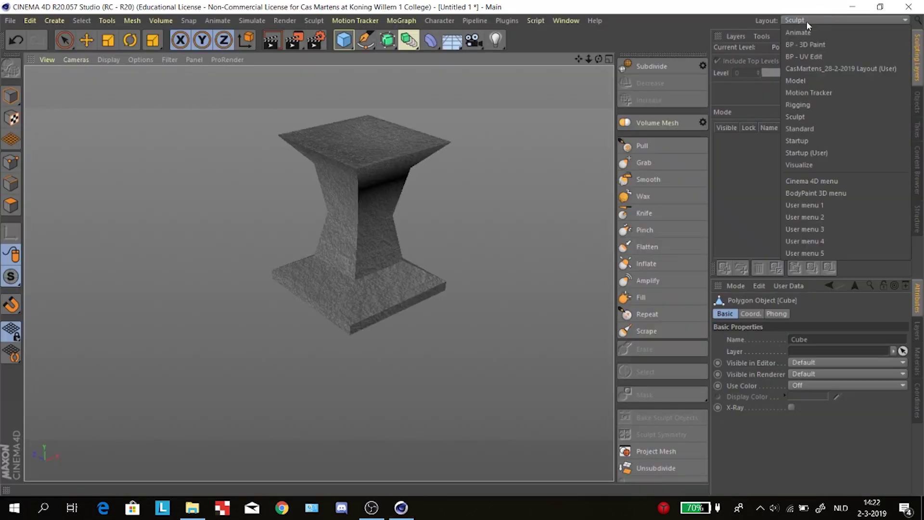
left_click(797, 117)
scroll(370, 161, "up", 3)
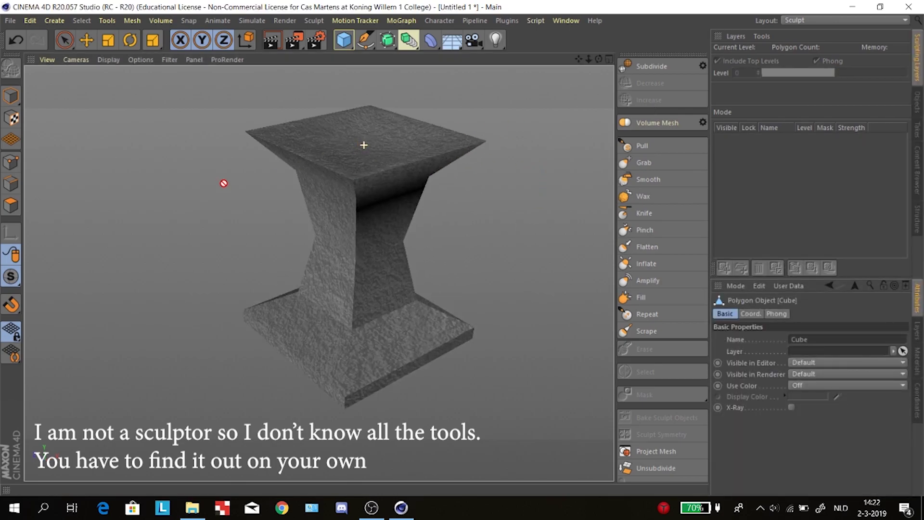
left_click(7, 102)
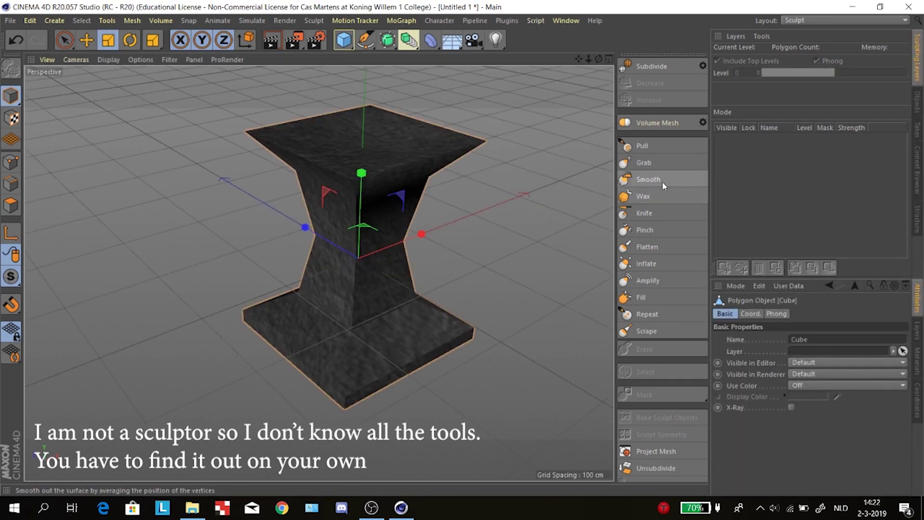
Activate the Pull sculpting brush and set its size to 78 and its pressure to 52.3 %
left_click(641, 145)
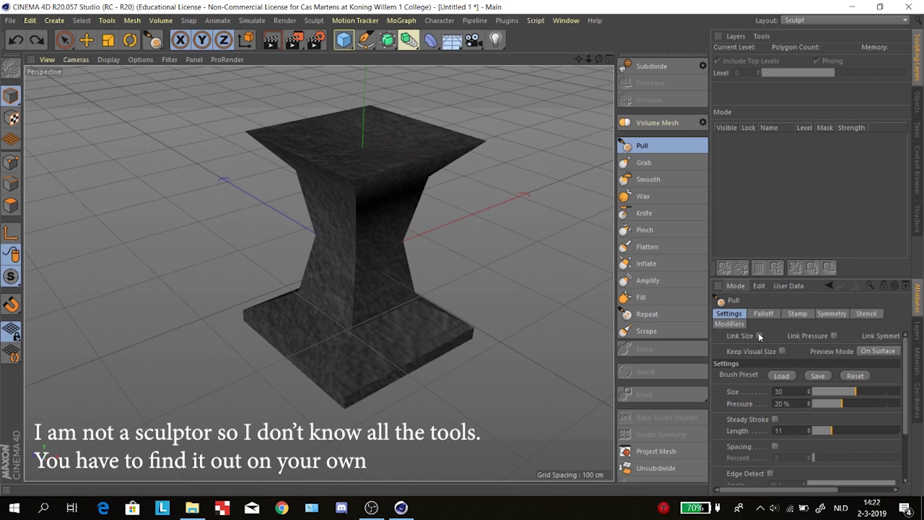
left_click_drag(841, 406, 901, 405)
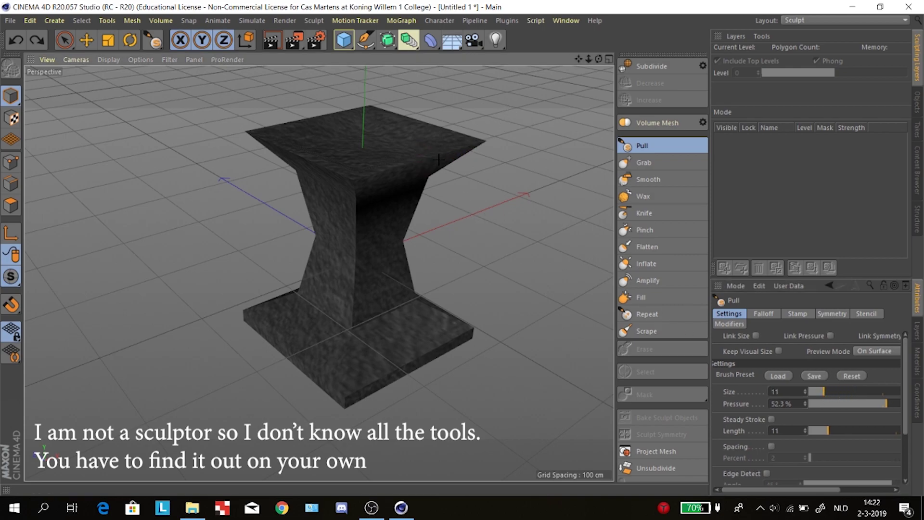
left_click_drag(832, 392, 836, 392)
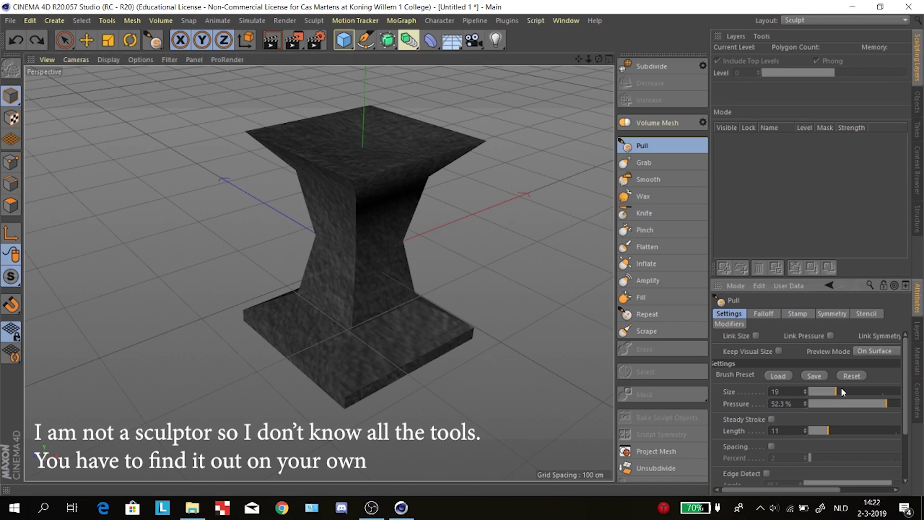
key("ctrl+z")
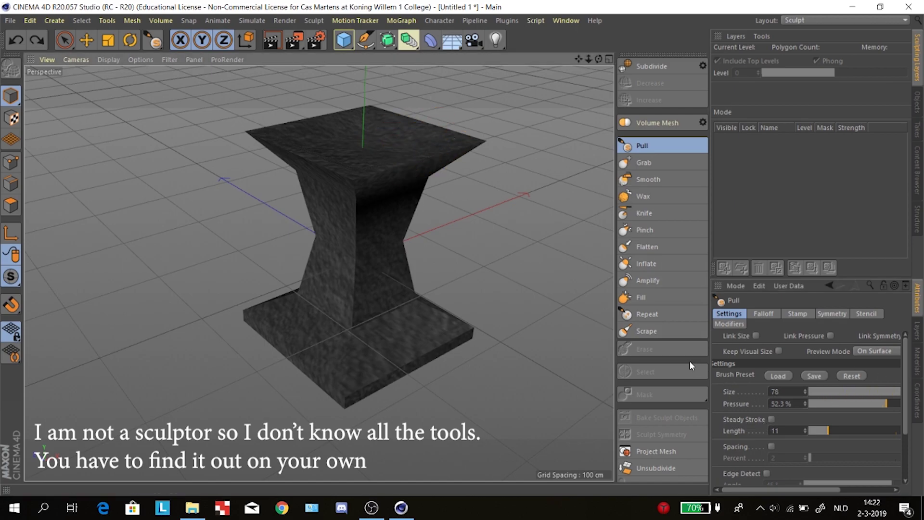
Activate the Scrape sculpting brush, return to Model mode and try a stroke across the pedestal's top rim
left_click(622, 165)
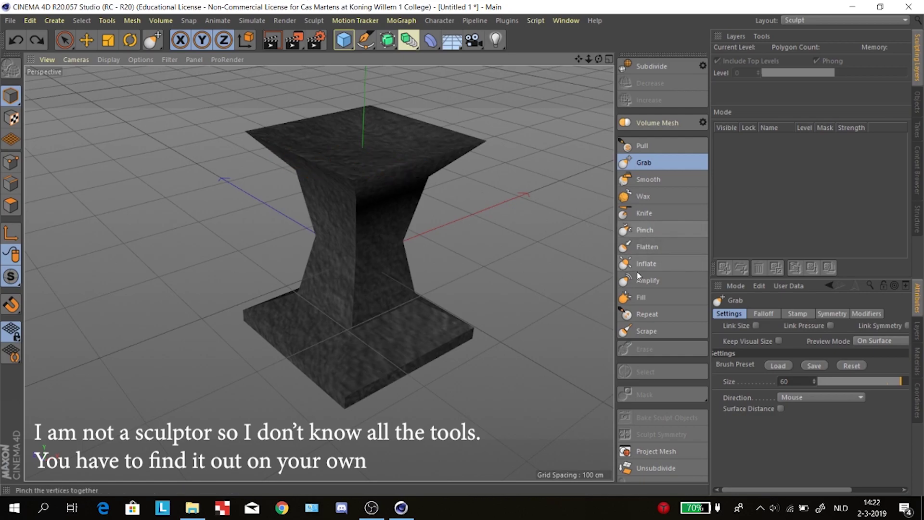
left_click(645, 330)
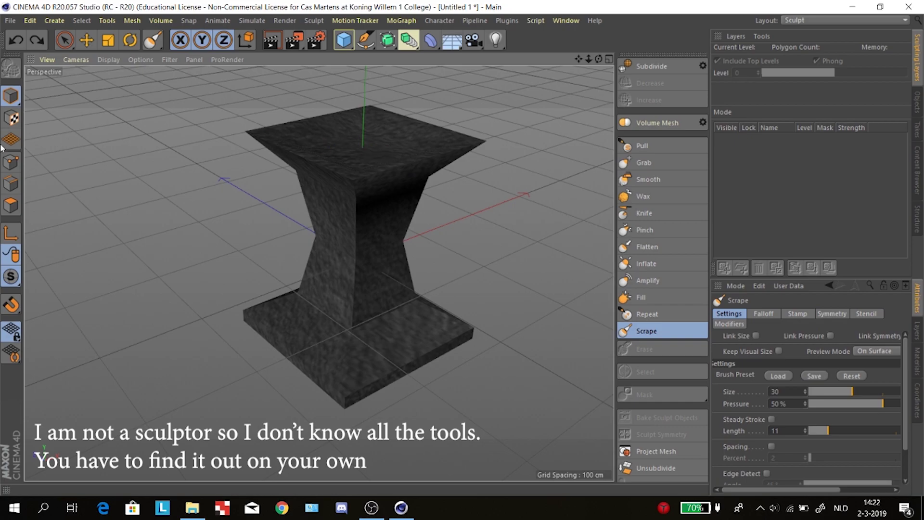
left_click(10, 183)
scroll(409, 155, "up", 3)
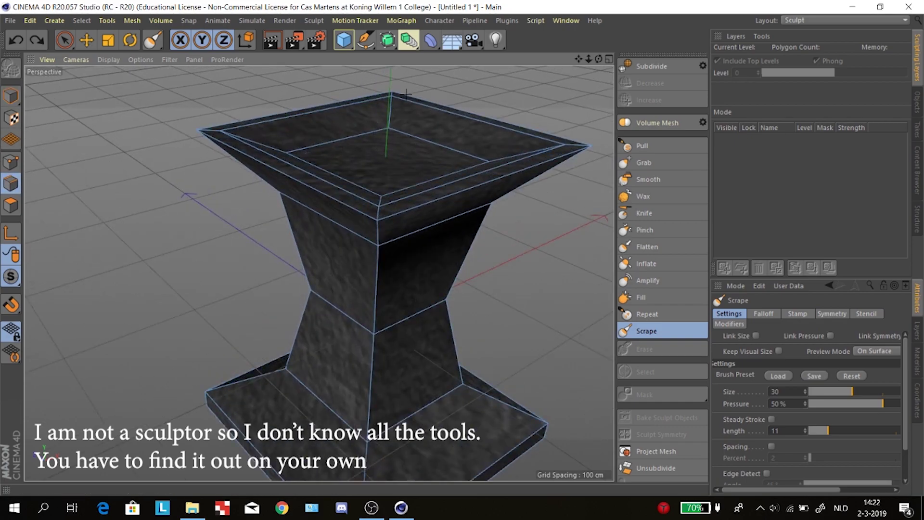
left_click(2, 206)
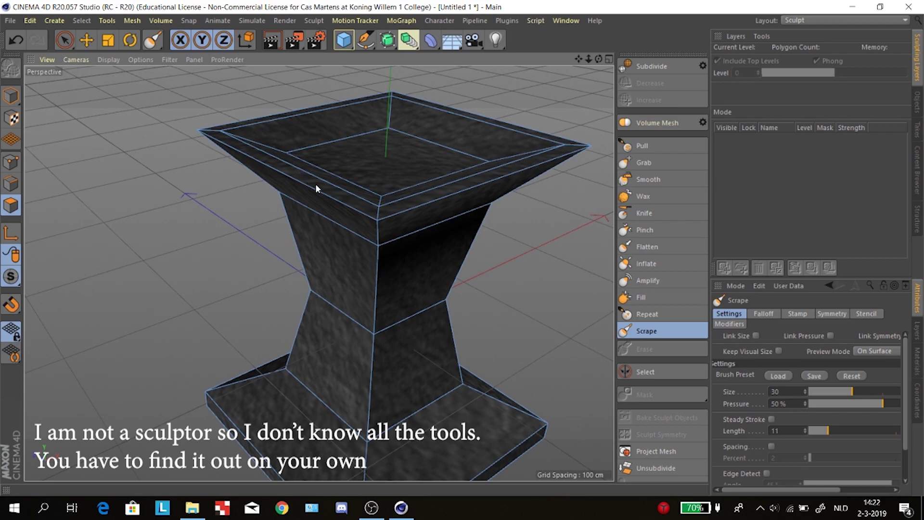
left_click(11, 118)
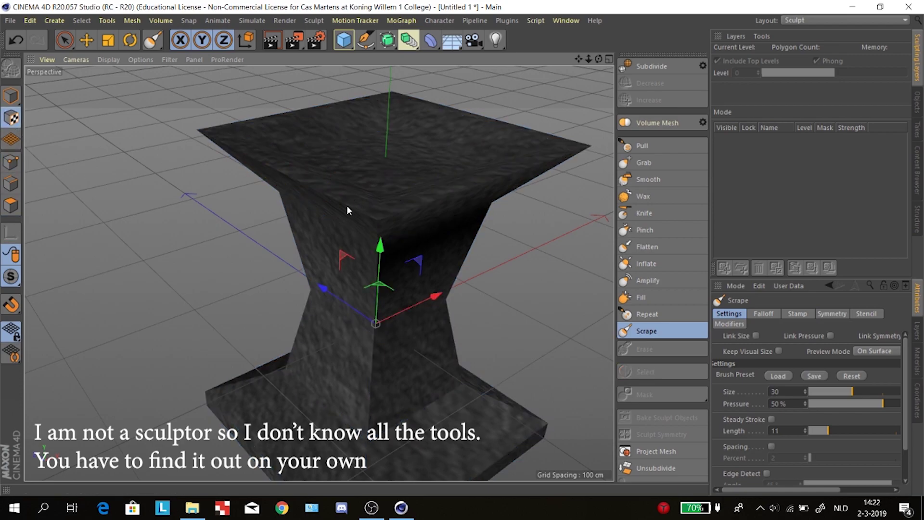
left_click(16, 104)
left_click_drag(17, 103, 71, 111)
left_click_drag(379, 122, 356, 250)
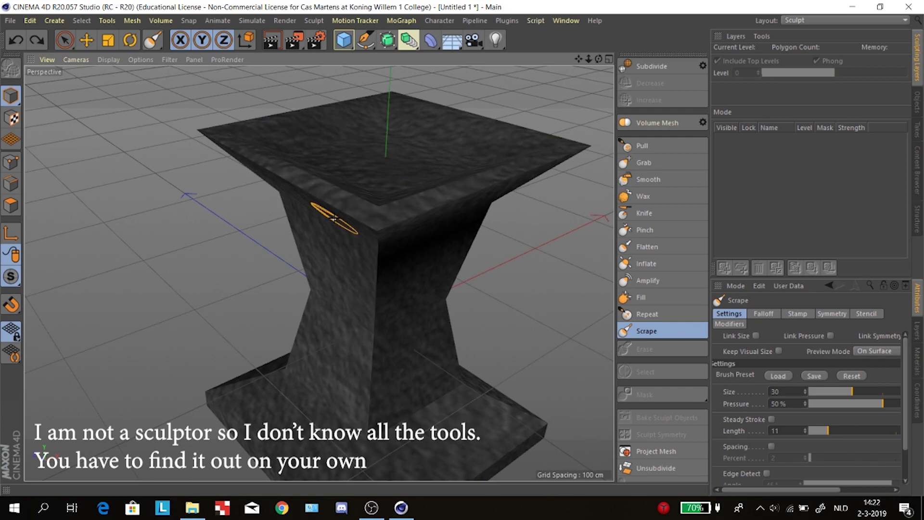
Try the Repeat, Amplify, Inflate and Flatten sculpting brushes on the pedestal and undo the test stroke
left_click(646, 314)
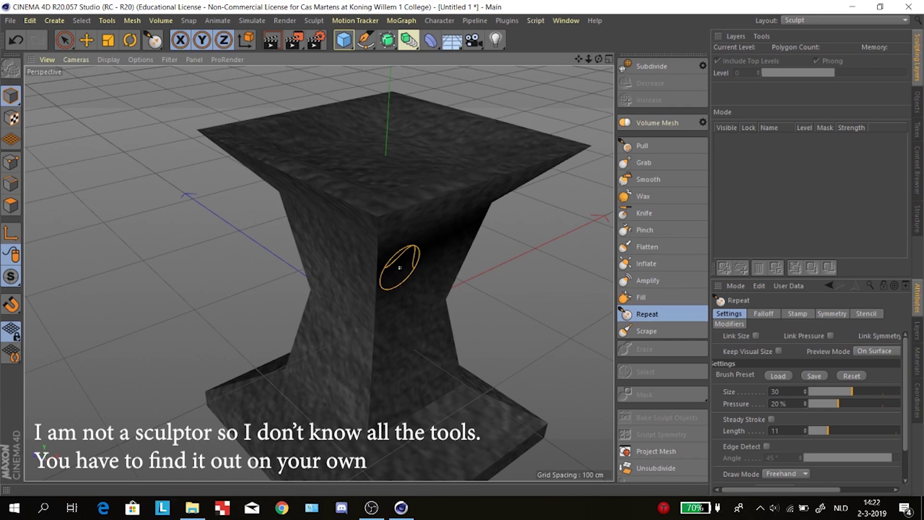
left_click(647, 280)
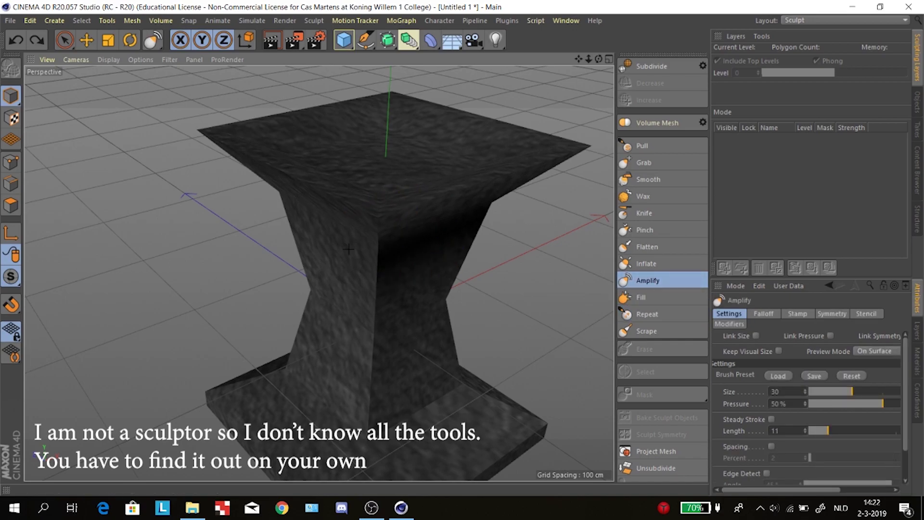
left_click(646, 263)
left_click(647, 246)
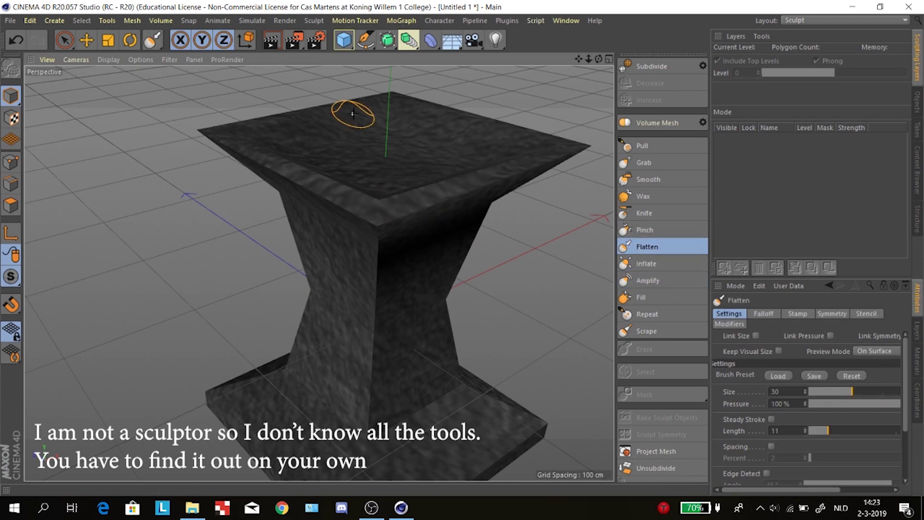
key("ctrl+z")
Try the Pinch, Knife and Wax sculpting brushes on the pedestal's sides and top surface, undoing the test strokes
left_click(645, 229)
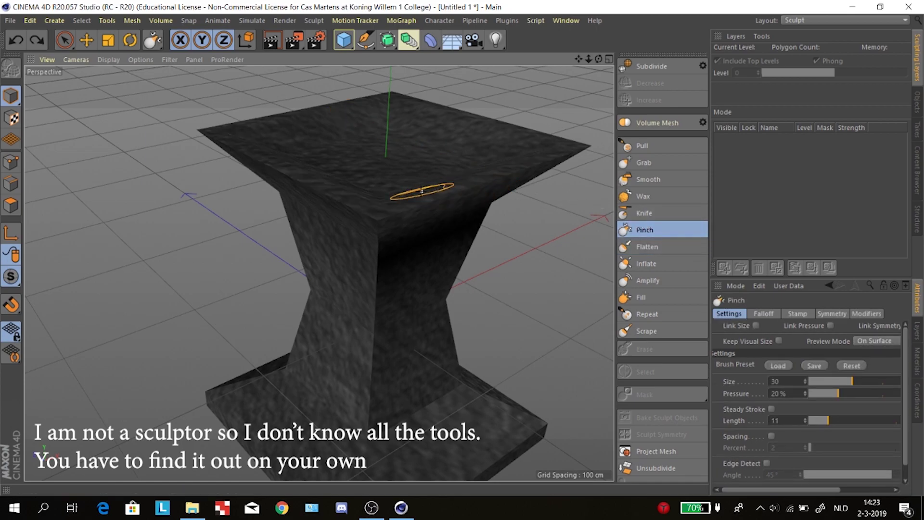
left_click(644, 213)
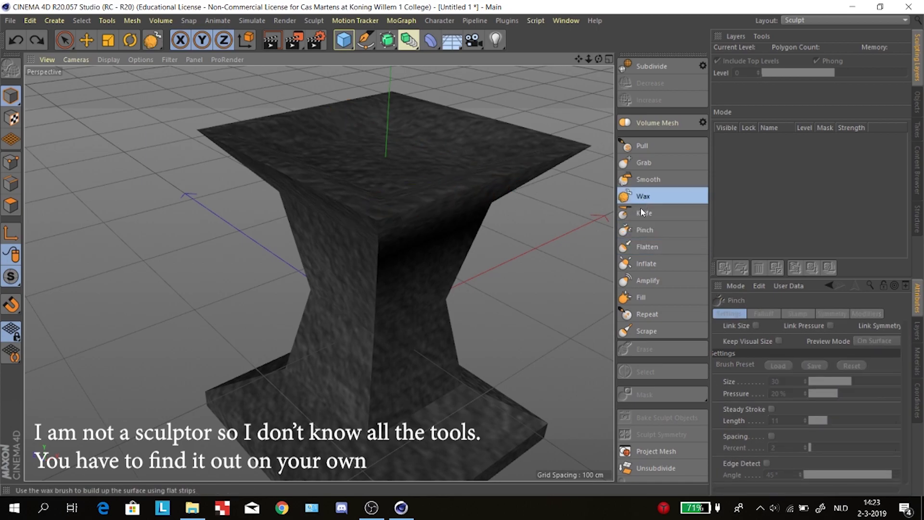
mouse_move(320, 200)
left_mouse_down()
mouse_move(438, 189)
mouse_move(415, 181)
left_mouse_up()
left_click_drag(492, 245, 363, 221, "alt")
key("ctrl+z")
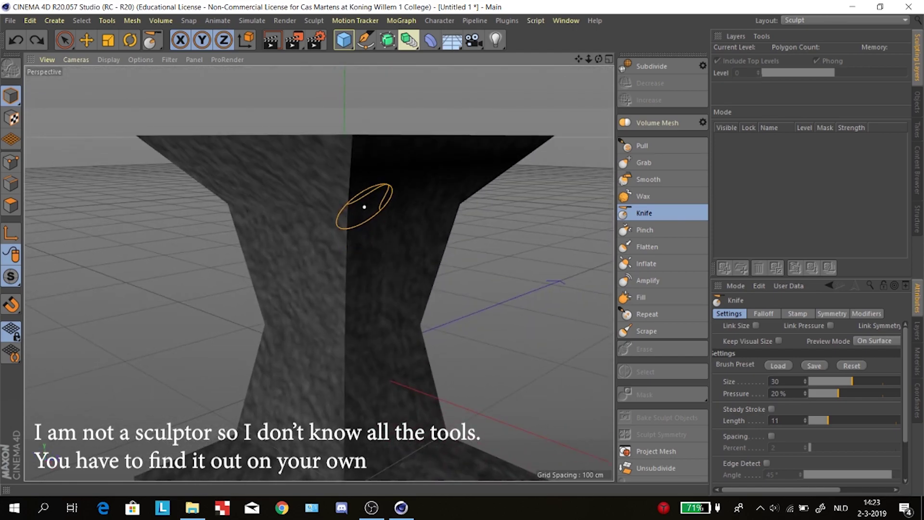
left_click_drag(384, 120, 393, 172, "alt")
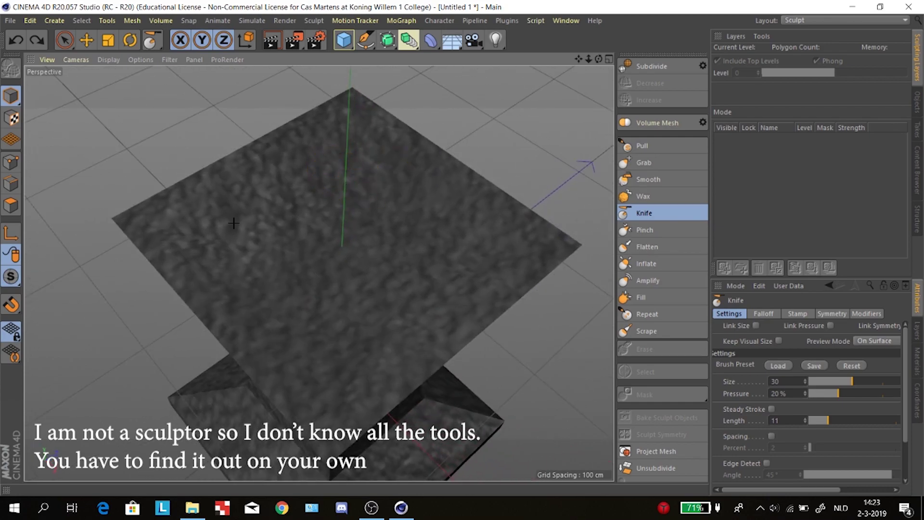
key("ctrl+z")
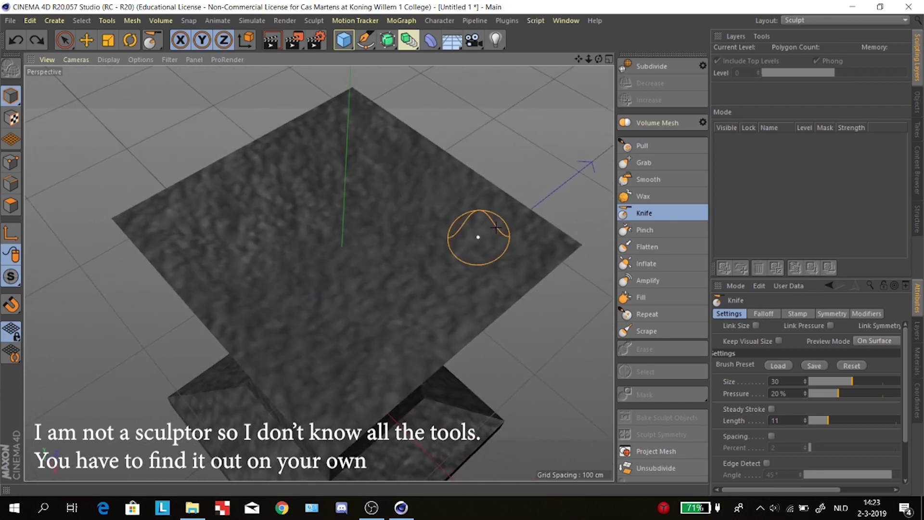
left_click(644, 195)
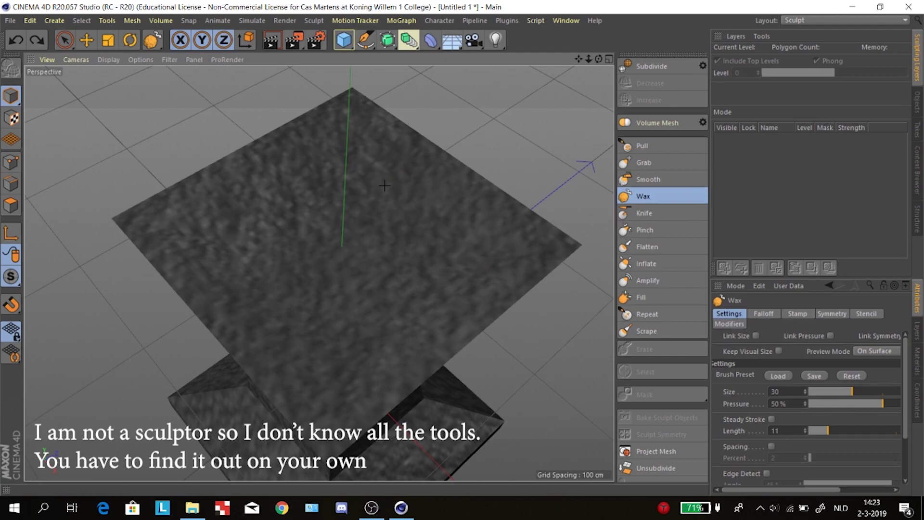
left_click_drag(479, 201, 507, 332, "alt")
scroll(643, 365, "down", 1)
scroll(655, 306, "up", 1)
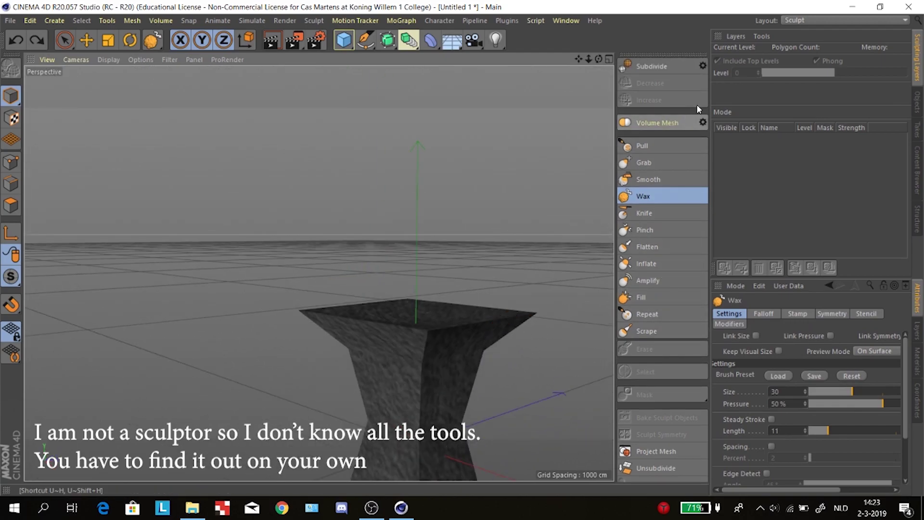
Switch to the Startup layout, activate the Move tool and enter Polygons mode for the pedestal
left_click(830, 21)
left_click(861, 128)
middle_click_drag(486, 292, 340, 178, "alt")
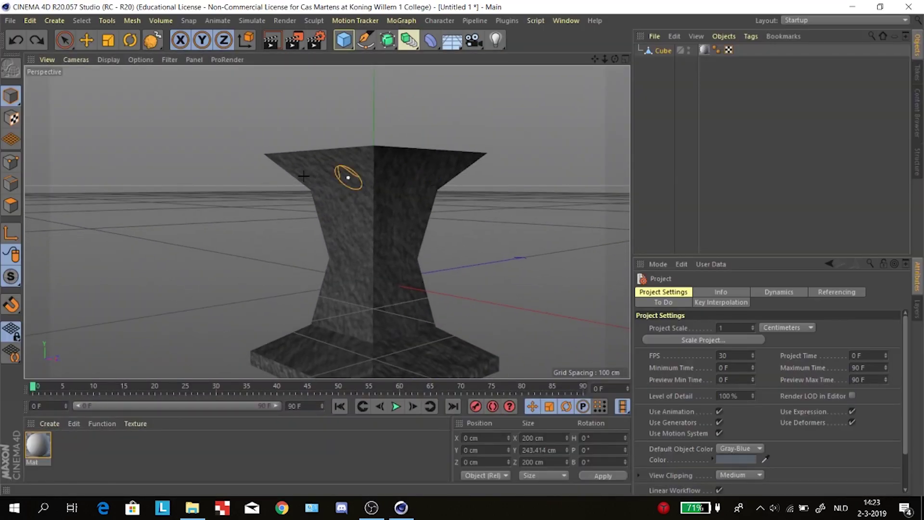
left_click(96, 38)
left_click_drag(164, 154, 202, 193, "alt")
left_click(10, 205)
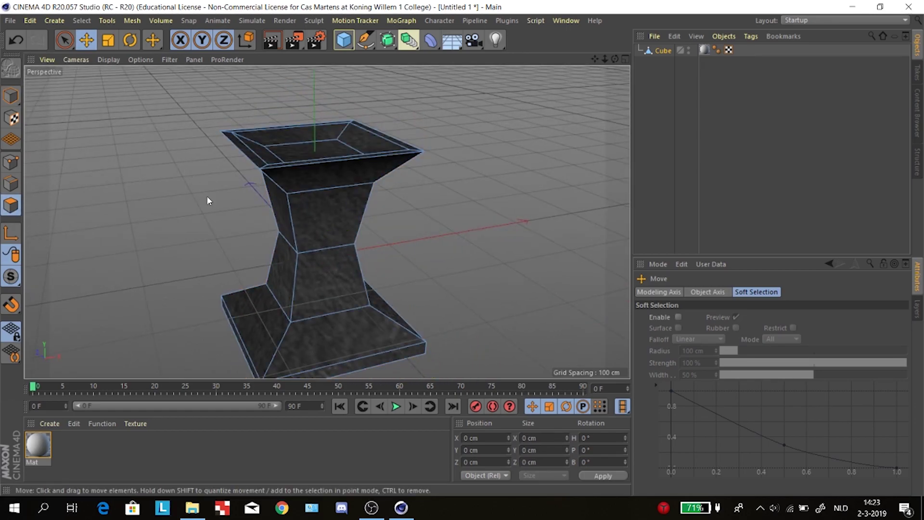
Select all of the pedestal's polygons and triangulate them
key("ctrl+a")
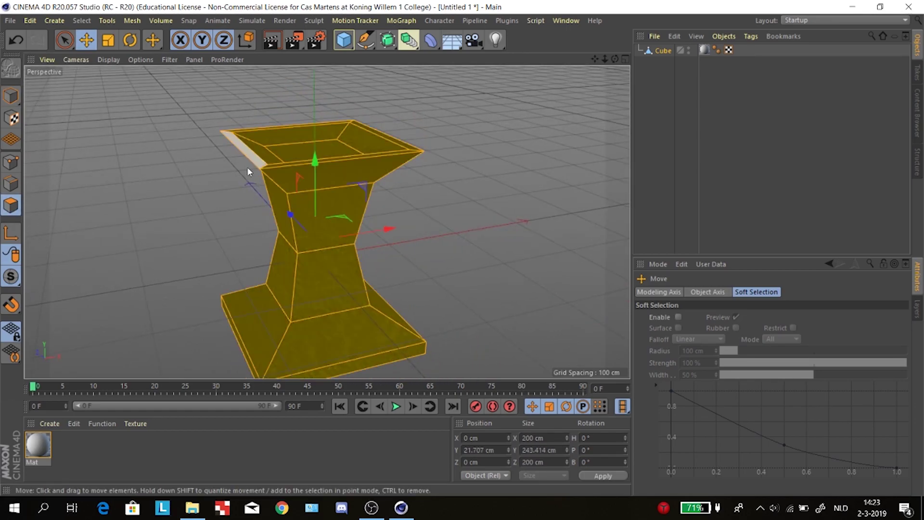
right_click(212, 236)
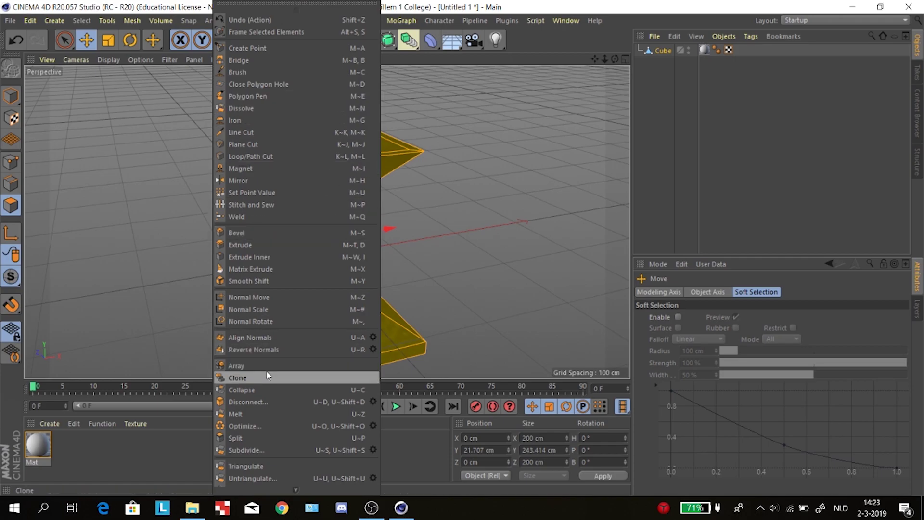
left_click(270, 466)
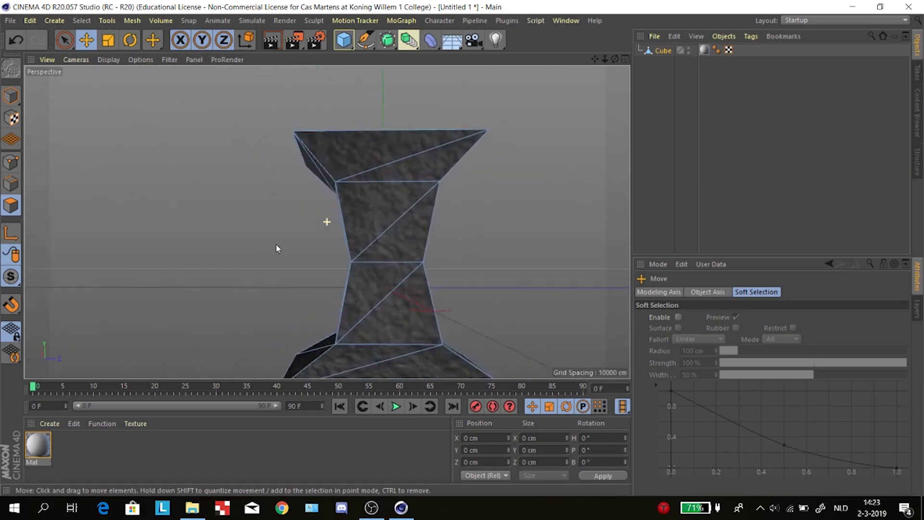
left_click_drag(539, 249, 684, 117, "alt")
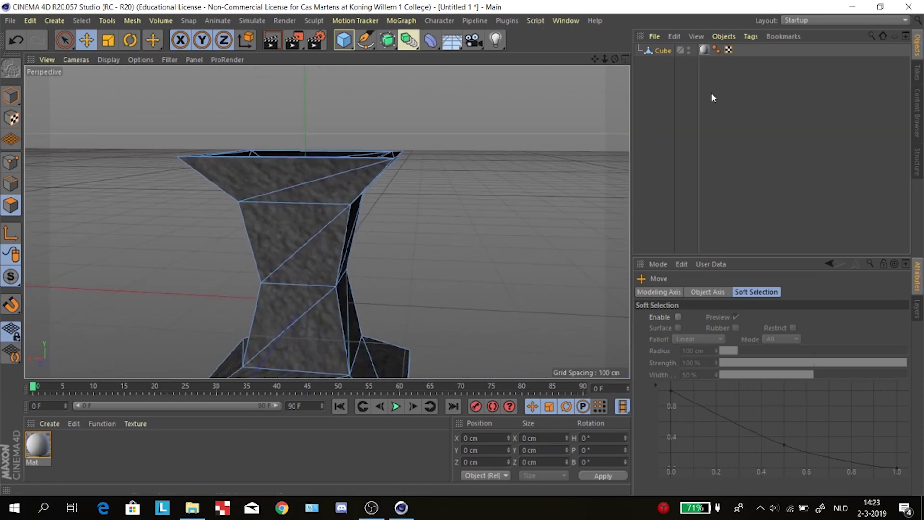
Switch to the BP - UV Edit layout and activate Model mode for the pedestal
left_click(801, 18)
left_click(825, 59)
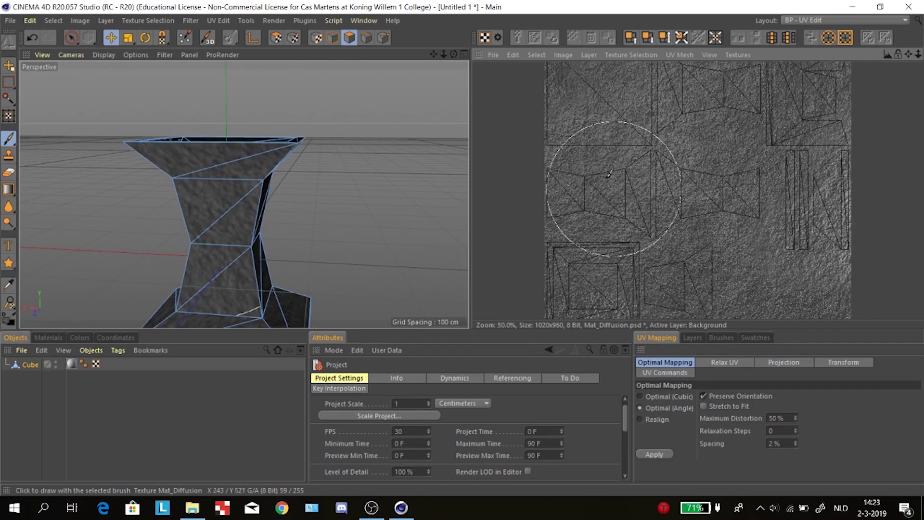
left_click(332, 38)
left_click_drag(355, 162, 337, 151, "alt")
left_click_drag(243, 194, 244, 194, "alt")
Start saving the Mat_Diffusion texture under a new file and choose DDS (*.dds) as its format
left_click(642, 56)
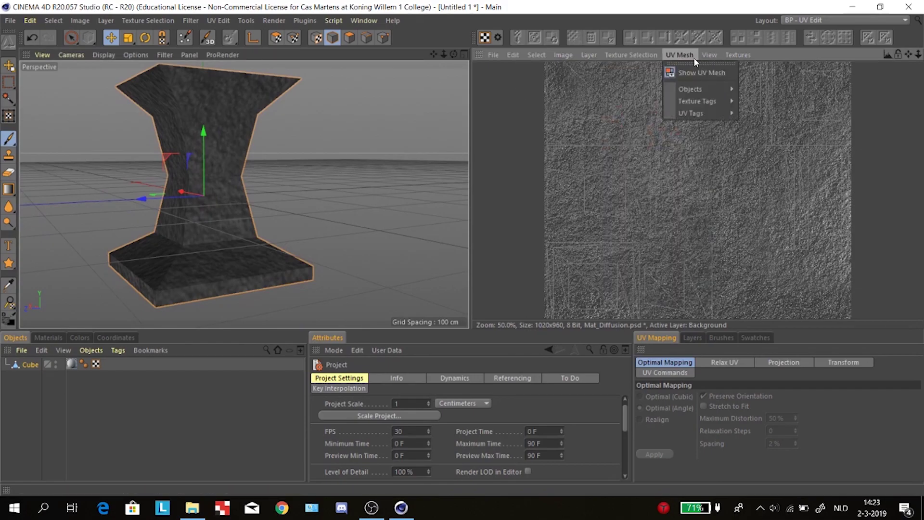
left_click(632, 54)
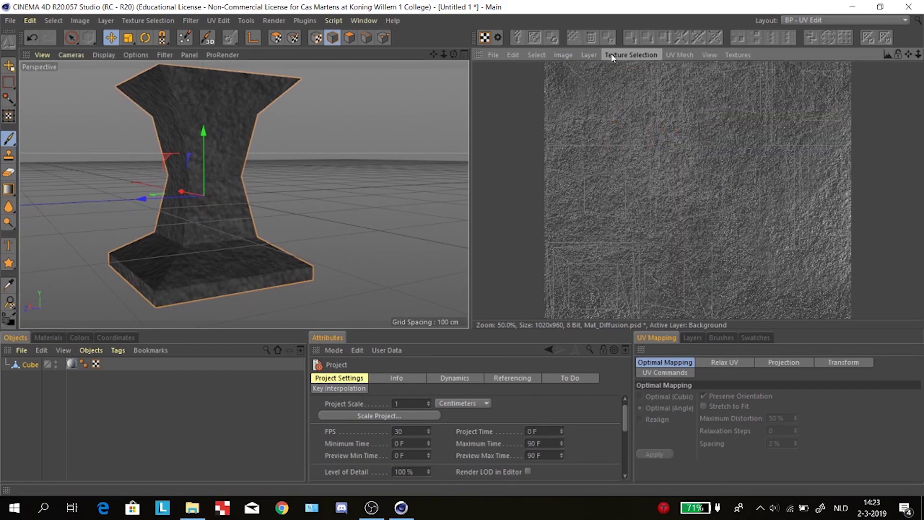
left_click(494, 55)
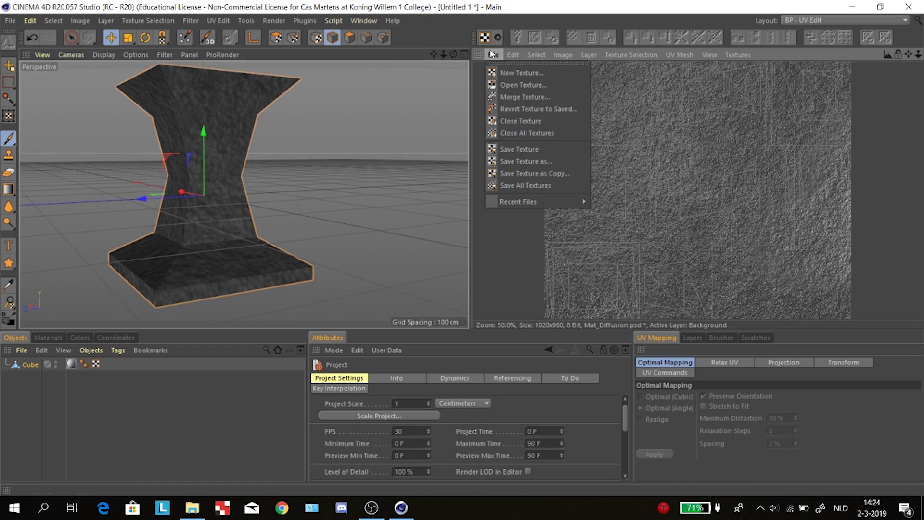
left_click(527, 161)
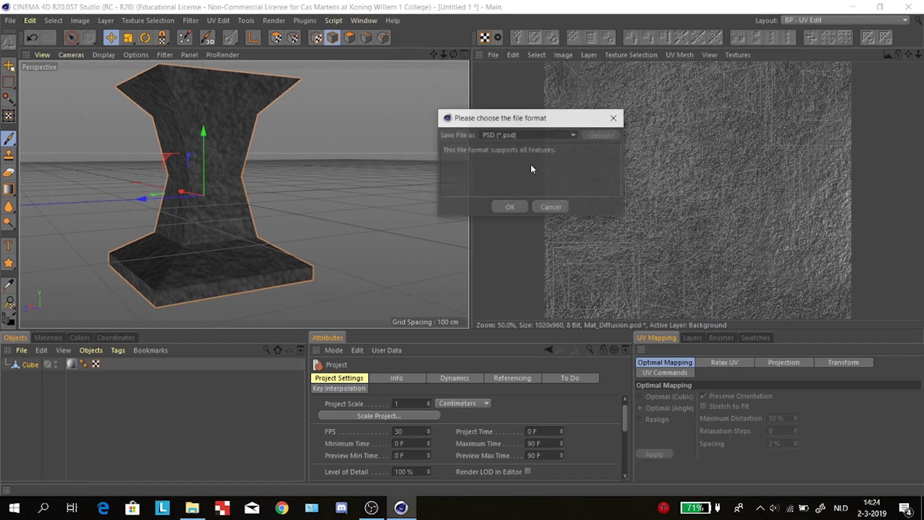
left_click(524, 136)
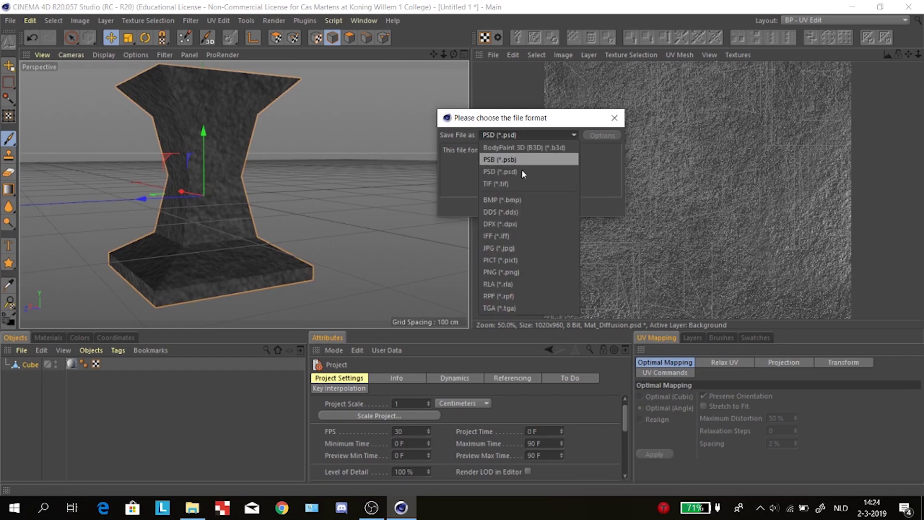
left_click(519, 211)
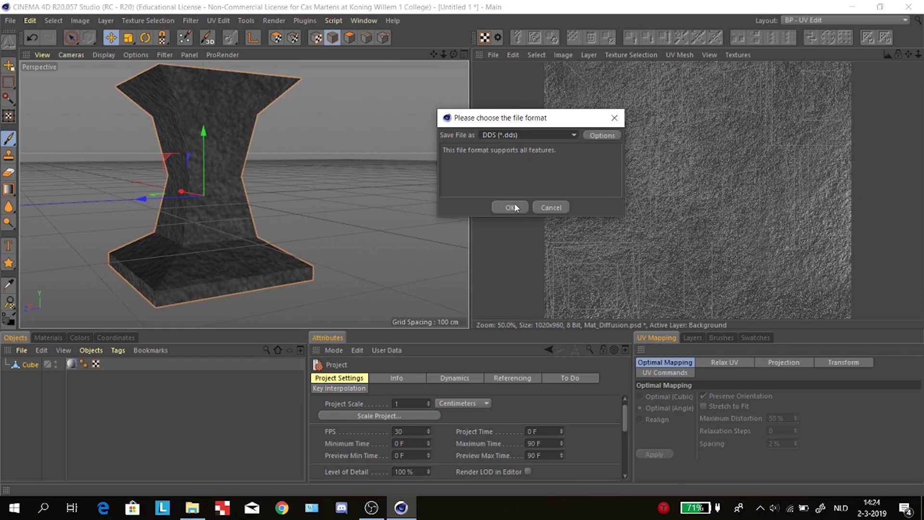
Set the DDS export options to the Custom preset with No Compression
left_click(602, 135)
left_click(615, 127)
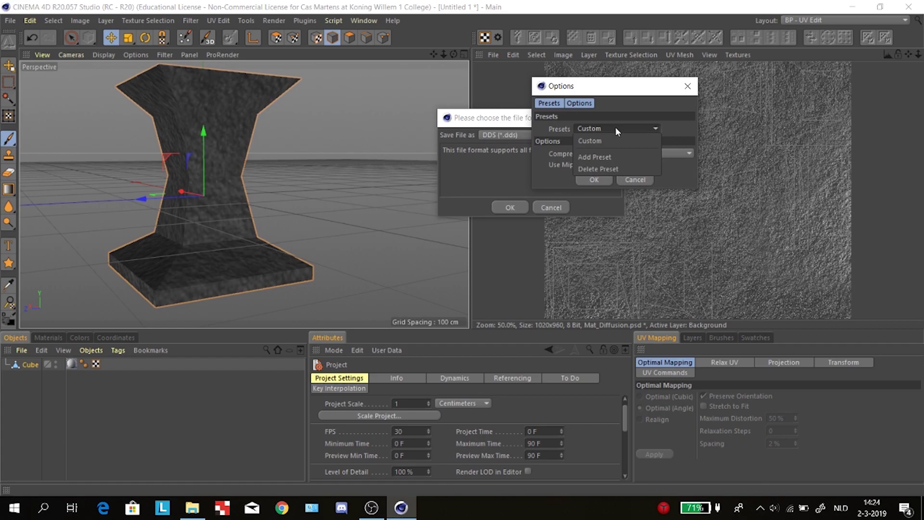
left_click(598, 128)
left_click(609, 153)
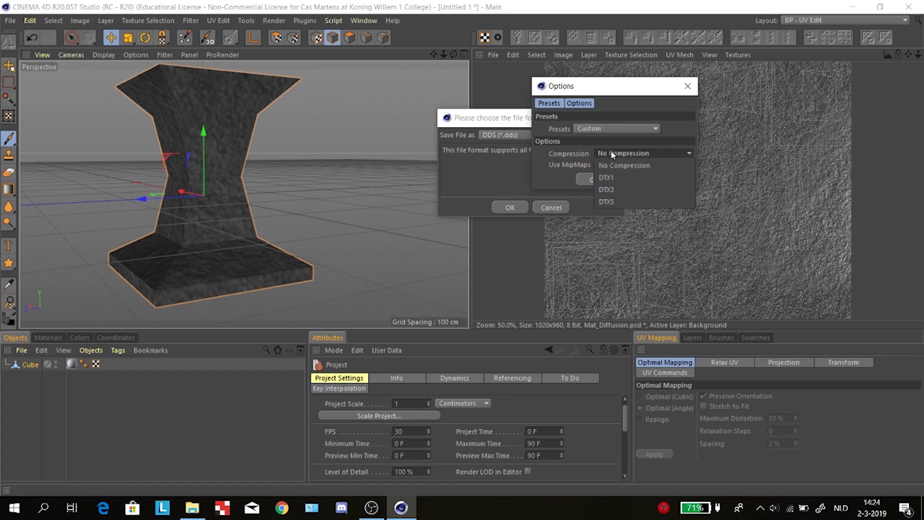
left_click(608, 166)
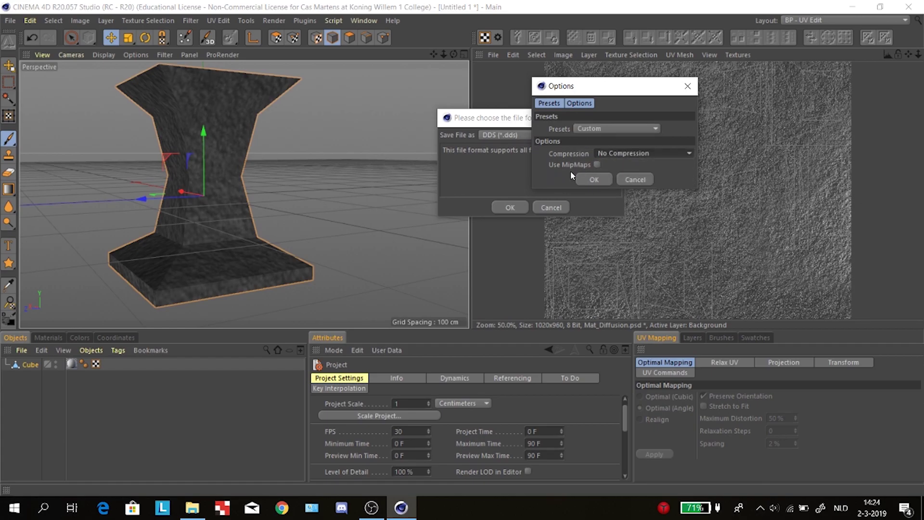
left_click(594, 179)
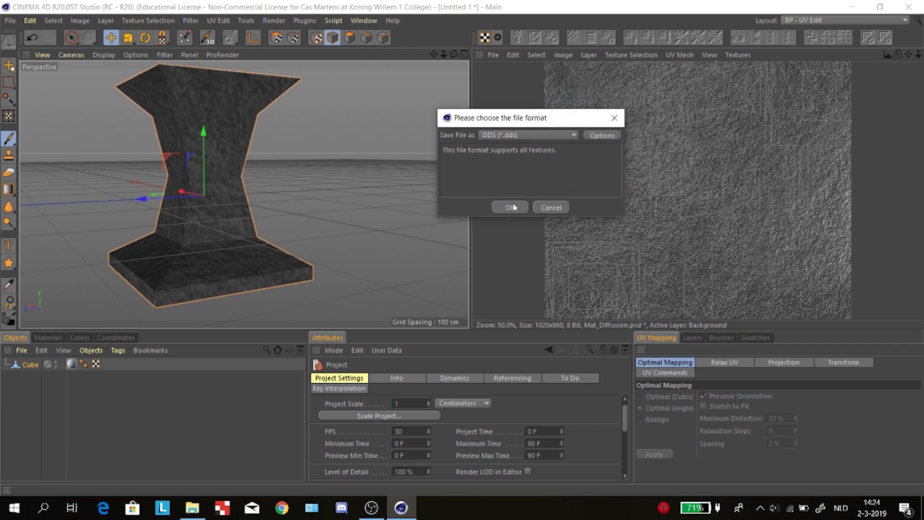
Accept the DDS format and save the texture as Mat_Diffusion.dds in the Basin Mesh folder
left_click(511, 208)
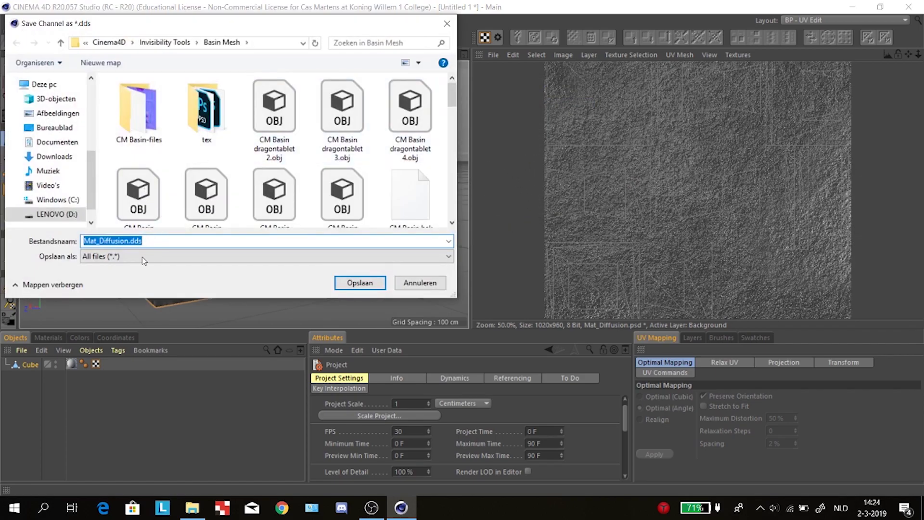
left_click(140, 240)
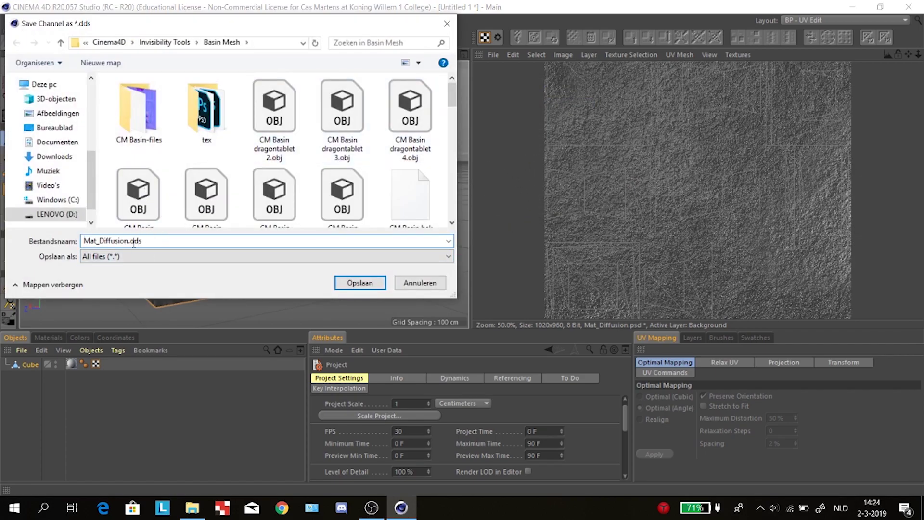
left_click(362, 282)
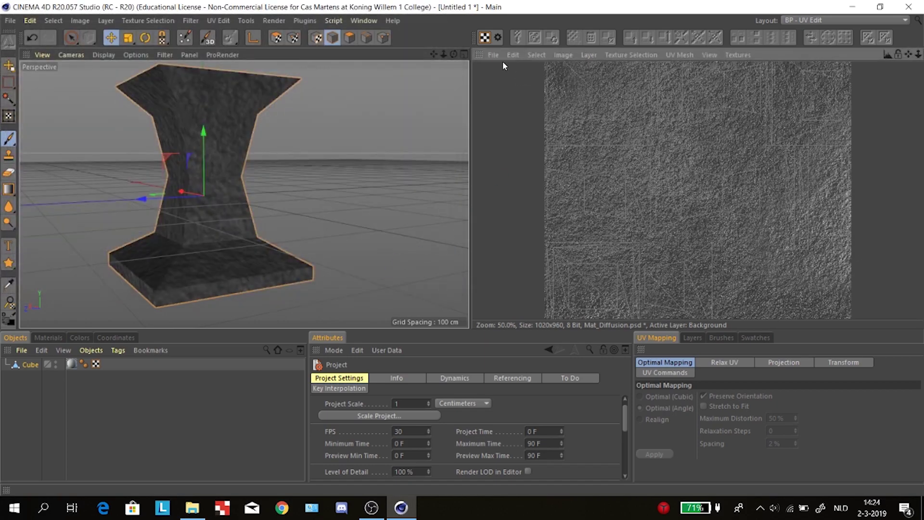
left_click(497, 56)
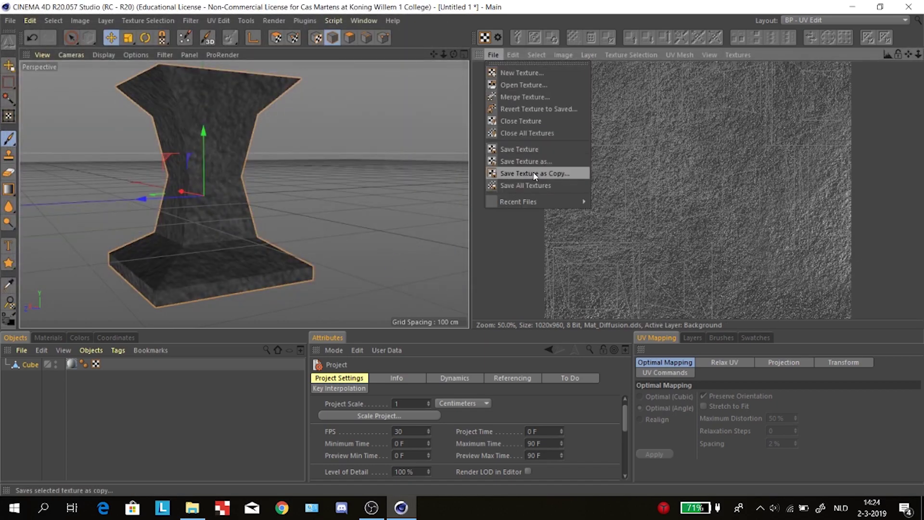
mouse_move(514, 56)
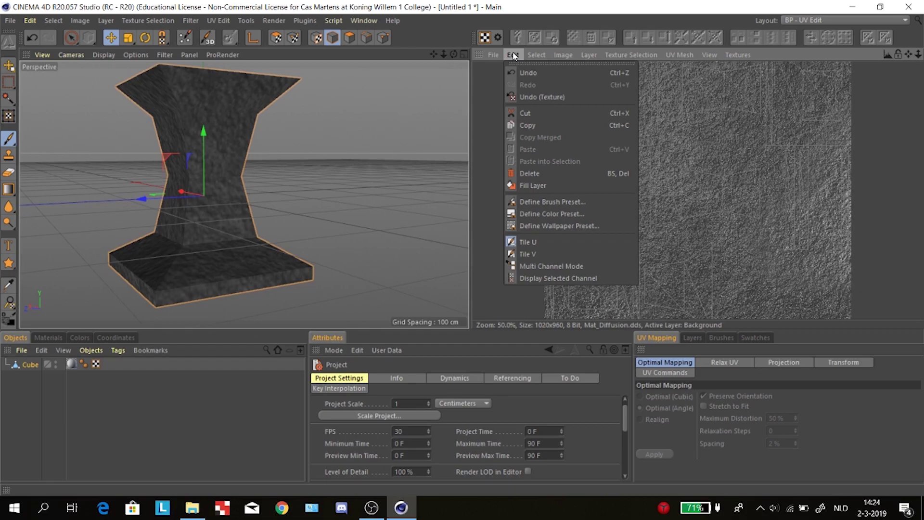
left_click(699, 339)
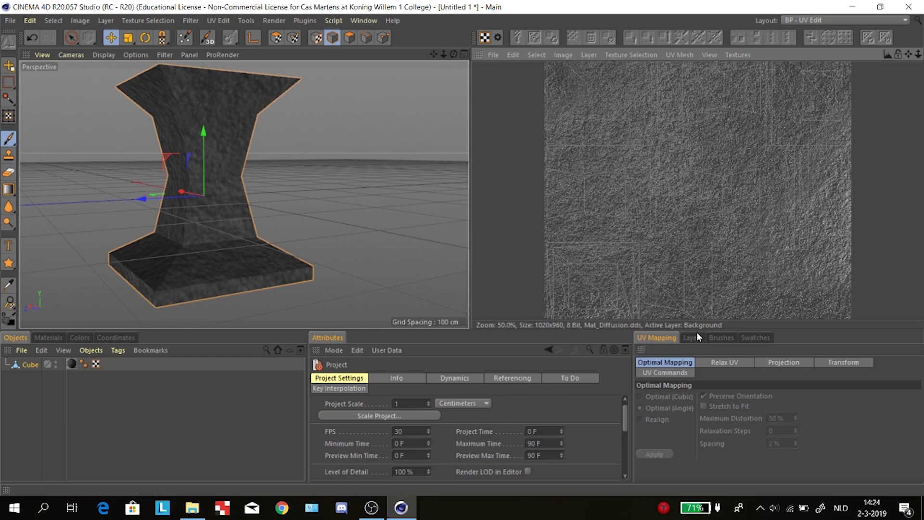
left_click(693, 337)
left_click(536, 54)
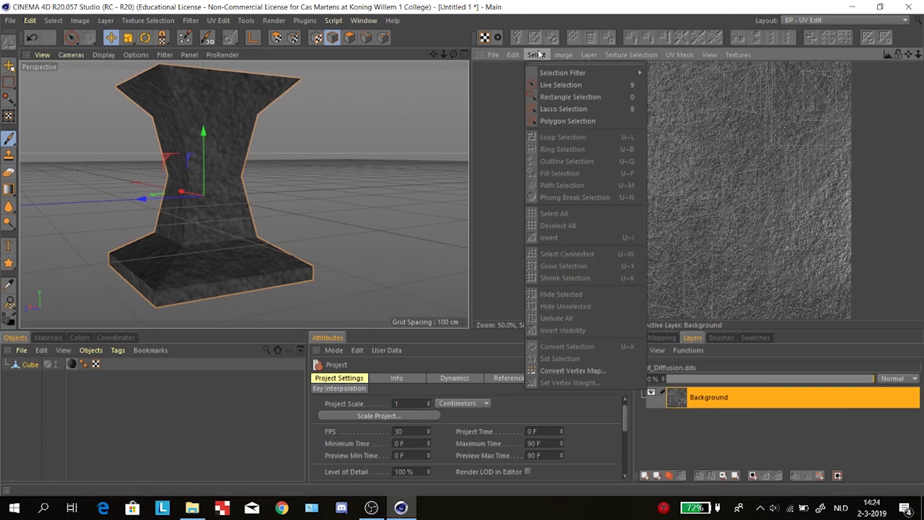
mouse_move(555, 58)
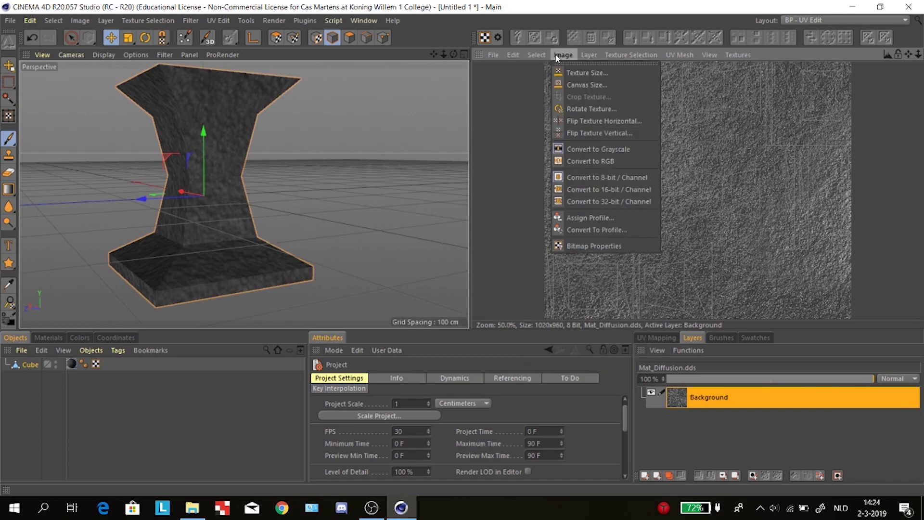
mouse_move(587, 57)
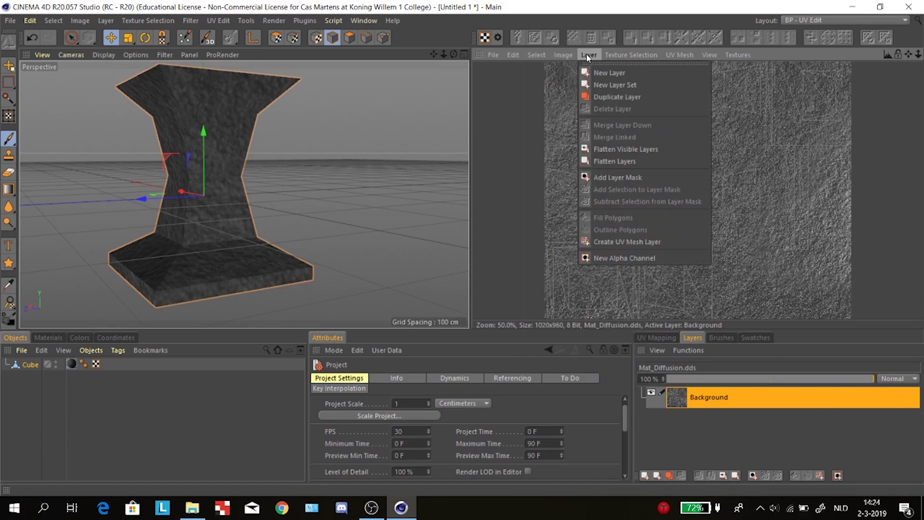
mouse_move(616, 56)
mouse_move(677, 56)
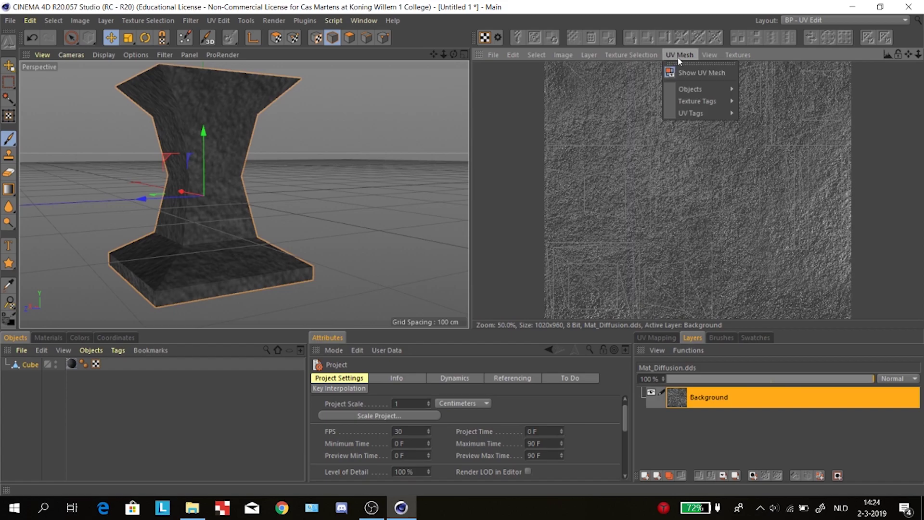
Choose the Cube's texture tag and the Cube object as the source for the UV mesh display
mouse_move(708, 102)
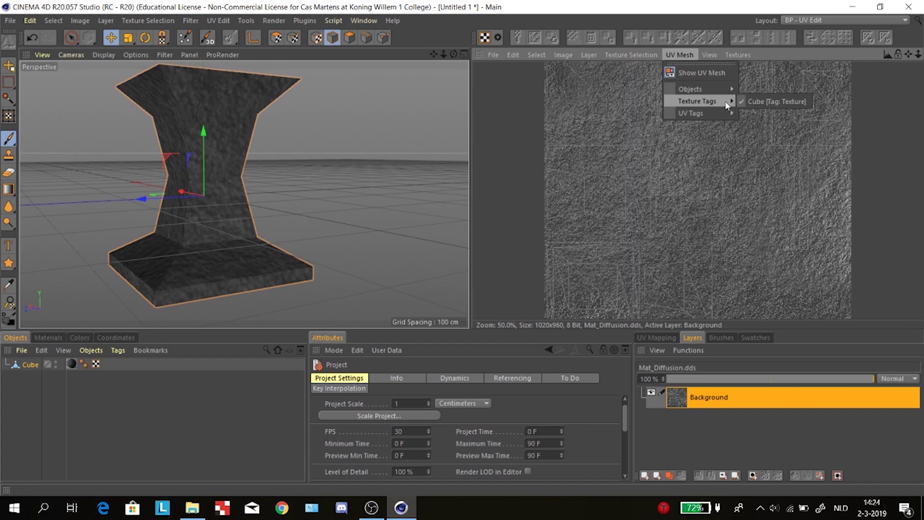
left_click(752, 102)
left_click(683, 54)
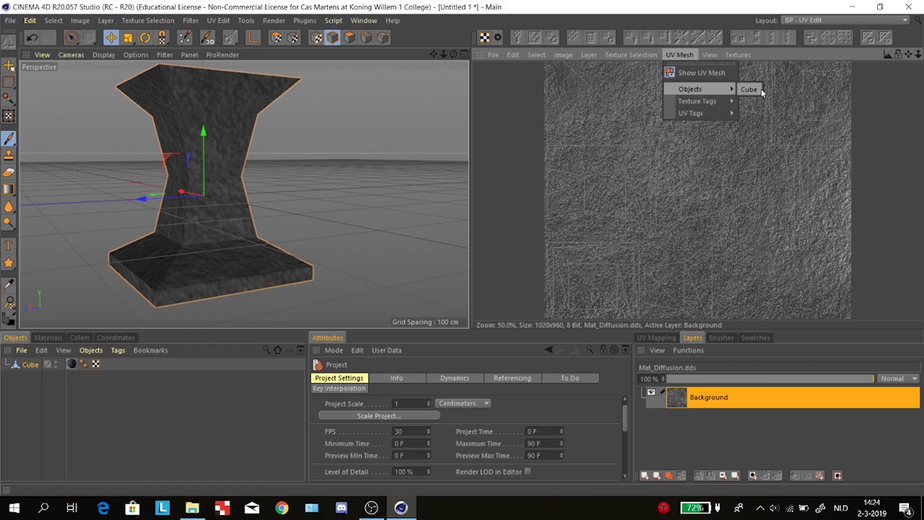
left_click(761, 91)
Display the Mat_Reflectance.psd texture in the UV texture view
left_click(709, 55)
mouse_move(738, 55)
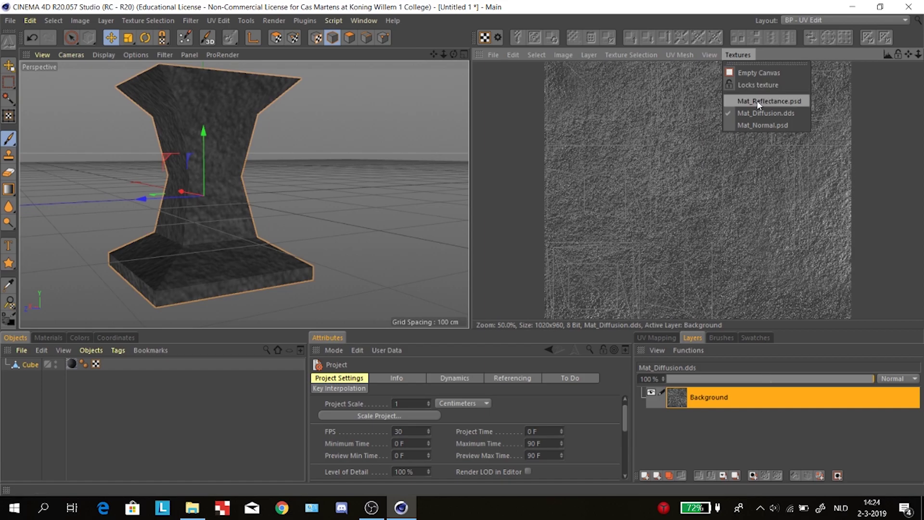
left_click(759, 105)
left_click(738, 55)
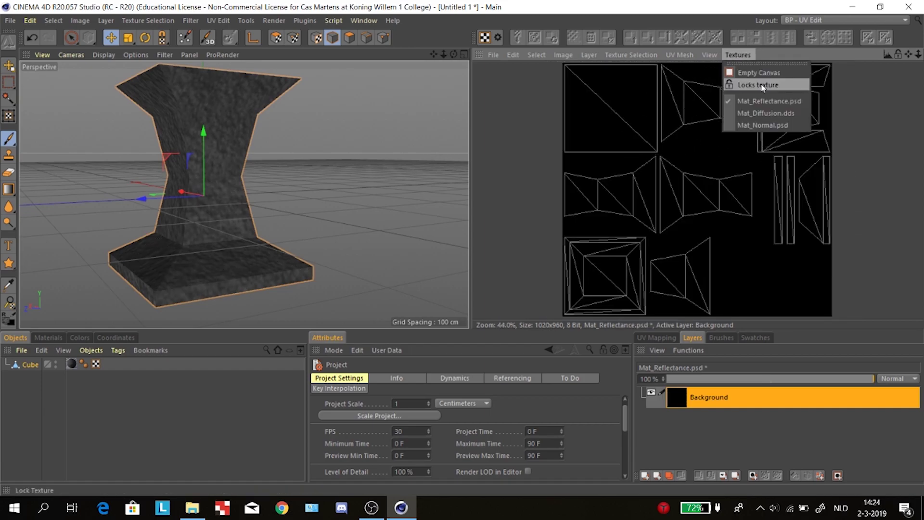
left_click(784, 102)
Try a stone-texture brush stroke across the middle of the Mat_Reflectance texture and undo it
mouse_move(684, 192)
left_mouse_down()
mouse_move(702, 159)
mouse_move(647, 181)
left_mouse_up()
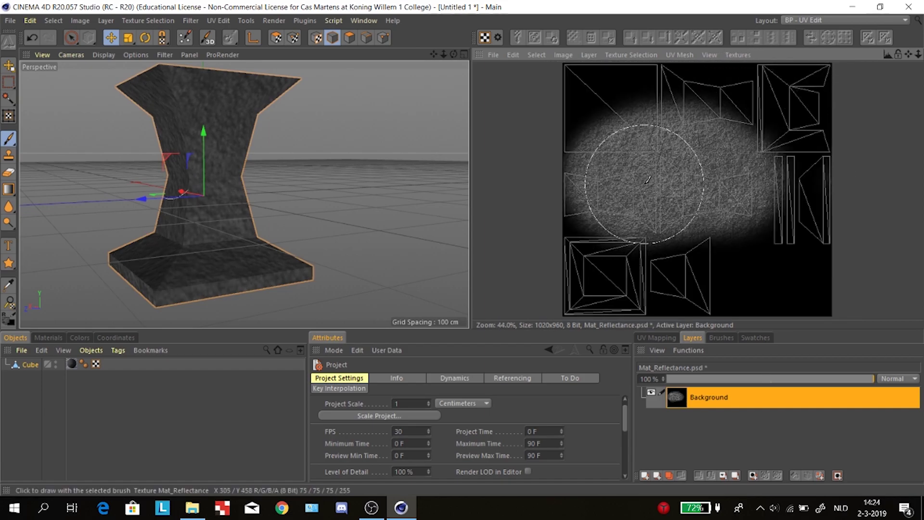
key("ctrl+z")
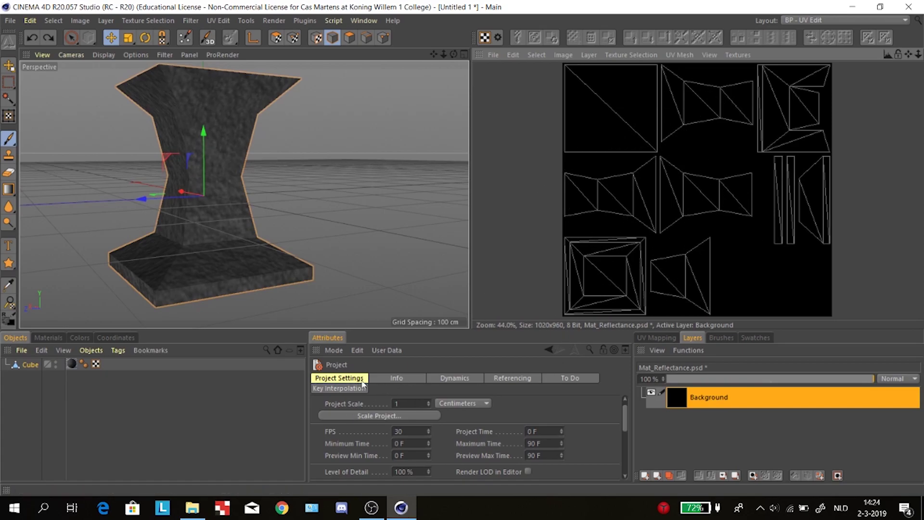
Switch to the BP - 3D Paint layout and set the reflectance paint to a solid color with V at 100%
left_click(712, 337)
left_click(655, 336)
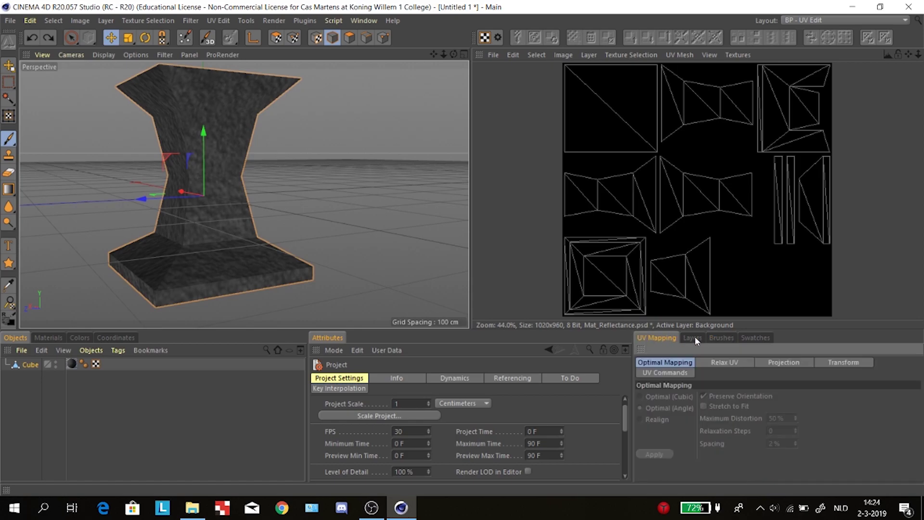
left_click(762, 337)
left_click(663, 338)
left_click(820, 20)
left_click(819, 46)
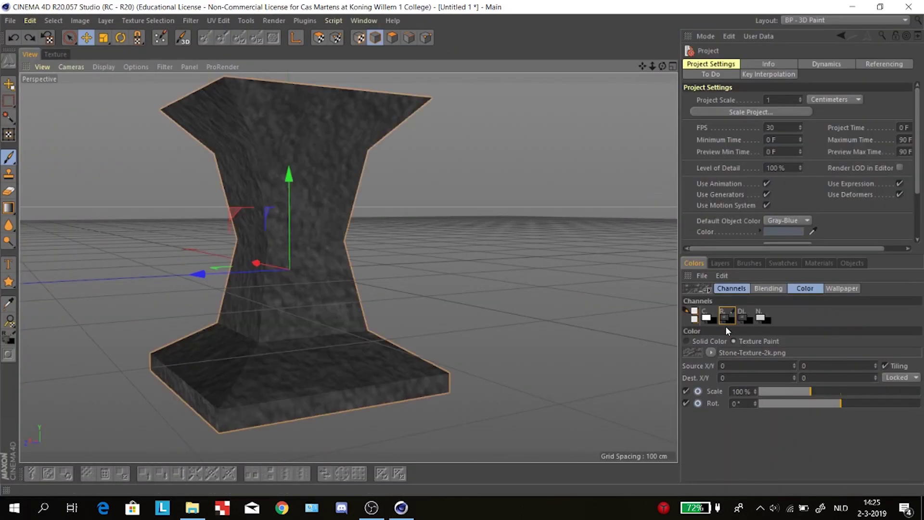
left_click(711, 342)
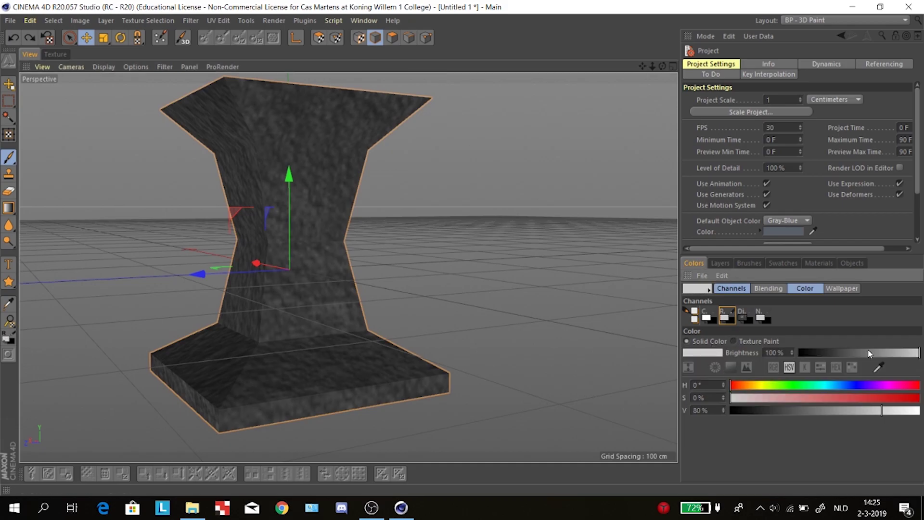
left_click_drag(884, 412, 919, 410)
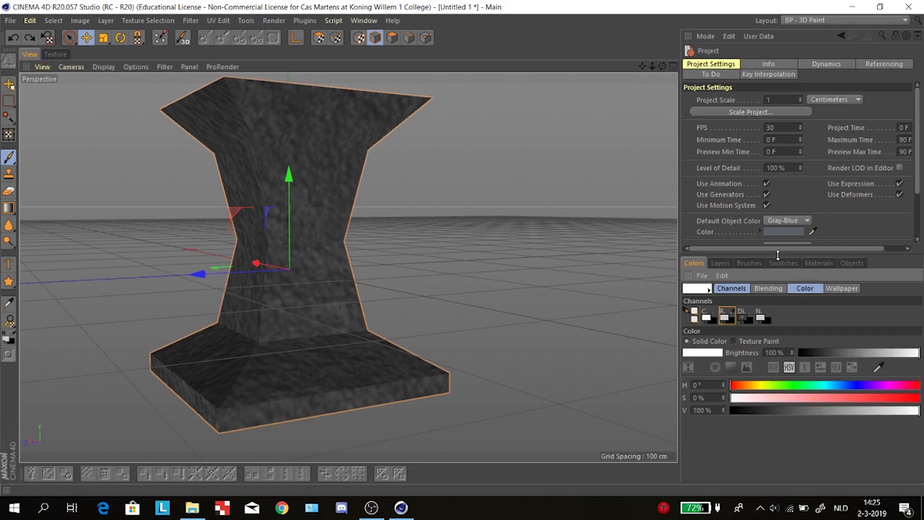
Lower the solid paint color's V value to 85%
left_click(773, 288)
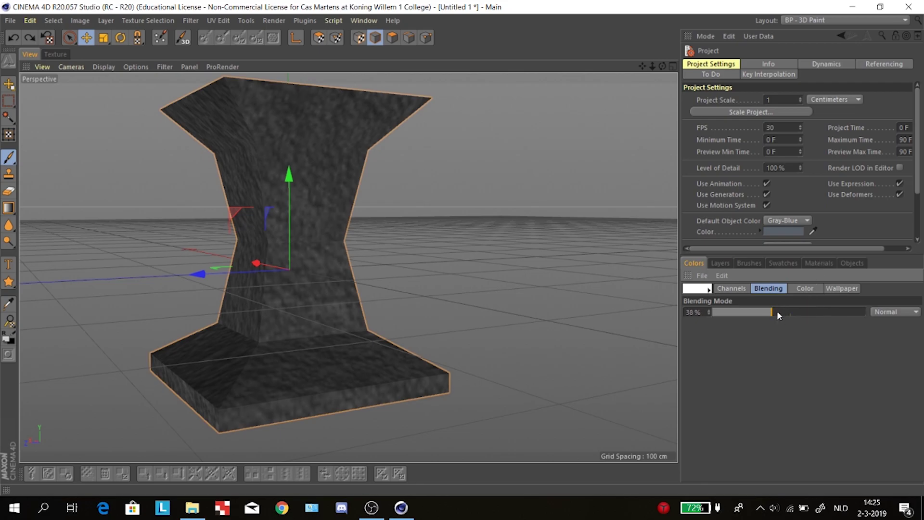
left_click(843, 288)
left_click(807, 289)
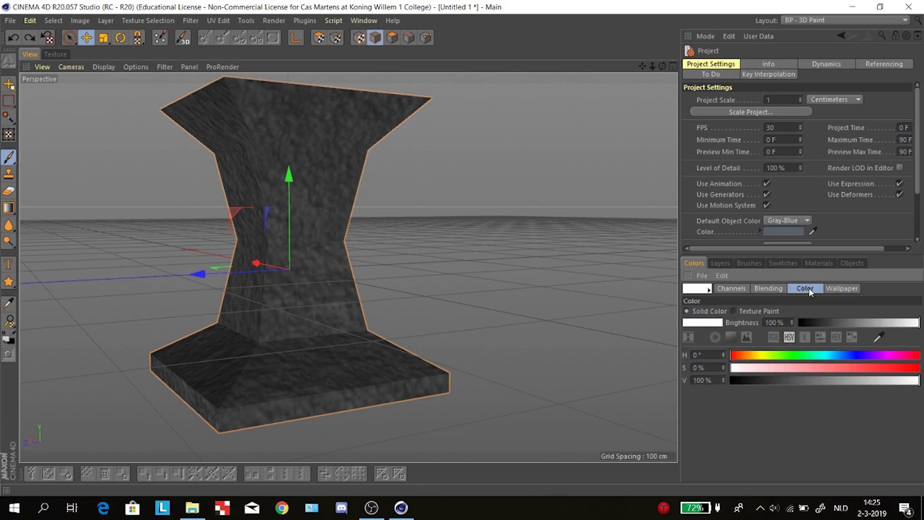
left_click(895, 380)
mouse_move(896, 381)
left_mouse_down()
mouse_move(917, 384)
mouse_move(907, 394)
left_mouse_up()
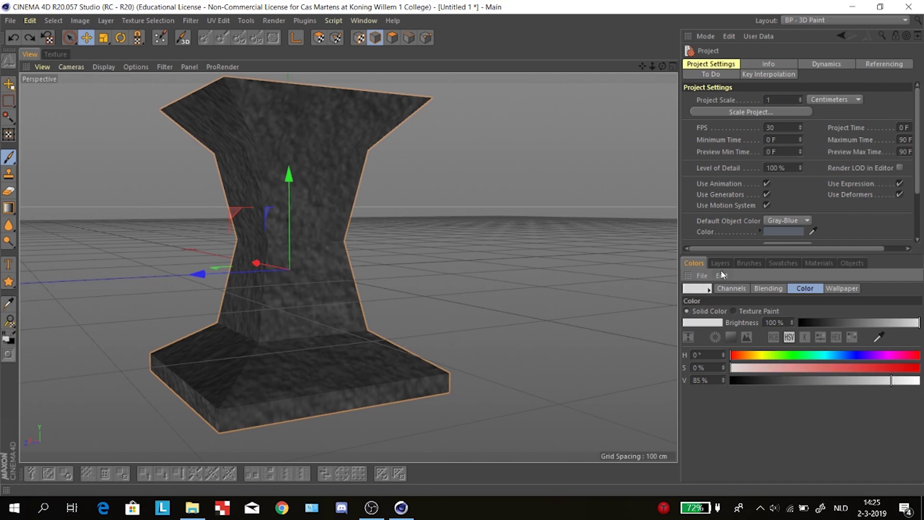
left_click(731, 289)
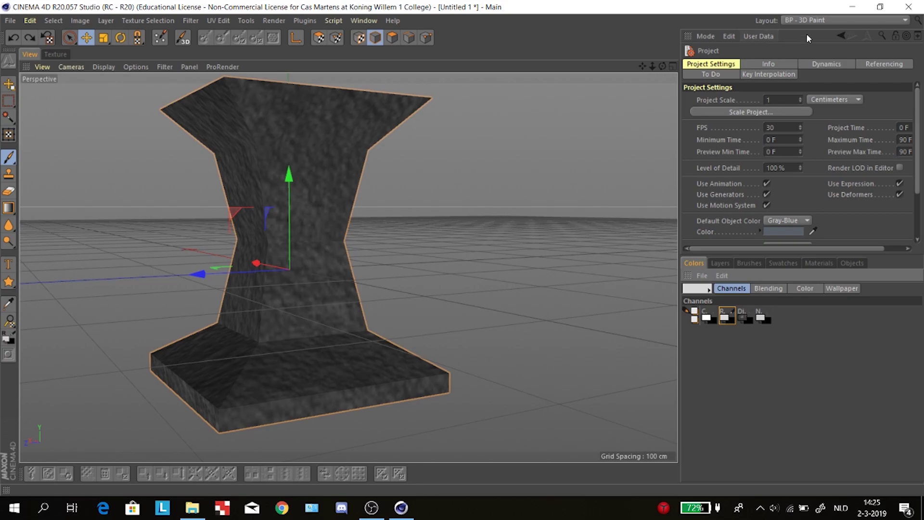
Return to the BP - UV Edit layout and reduce the paint brush size over the reflectance texture
left_click(818, 20)
left_click(813, 61)
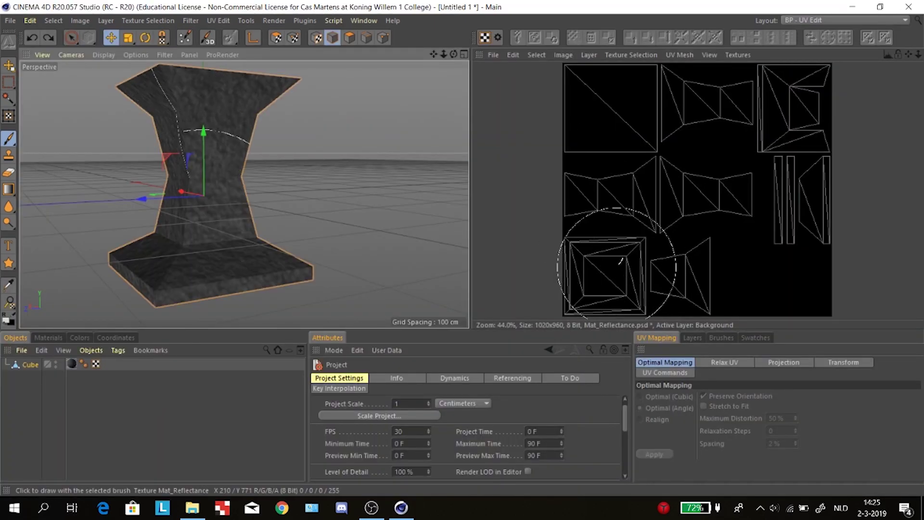
mouse_move(658, 212)
left_mouse_down()
mouse_move(646, 260)
mouse_move(629, 182)
left_mouse_up()
mouse_move(596, 109)
middle_mouse_down()
mouse_move(583, 151)
mouse_move(576, 143)
mouse_move(615, 114)
mouse_move(708, 77)
mouse_move(630, 104)
mouse_move(605, 159)
mouse_move(579, 270)
mouse_move(547, 320)
mouse_move(468, 350)
middle_mouse_up()
left_click_drag(363, 158, 294, 101, "alt")
In Polygons mode, try a solid light brush stroke on the large square UV island, inspect the pedestal, and undo the stroke
left_click(350, 38)
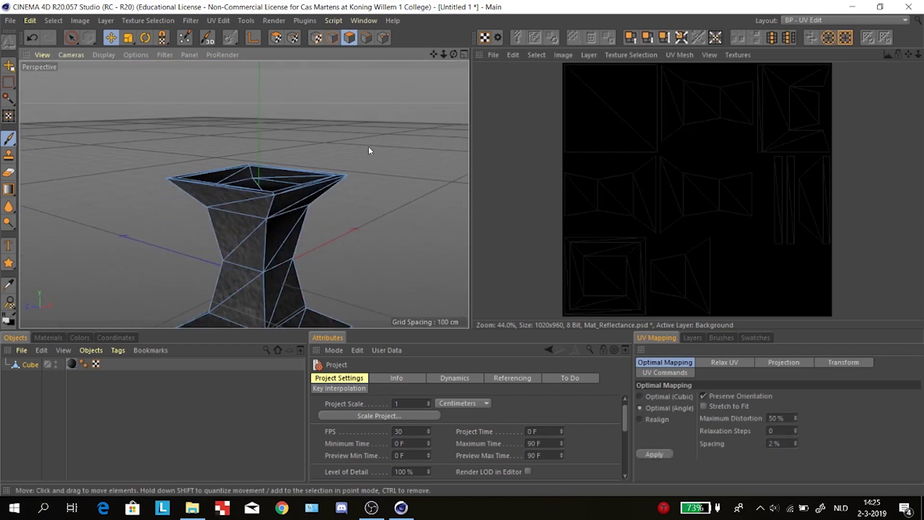
left_click_drag(367, 143, 377, 130, "alt")
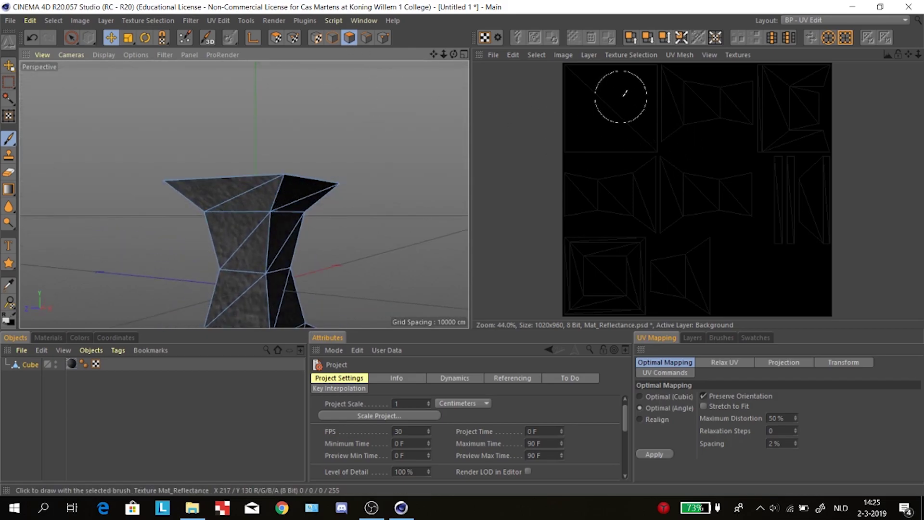
mouse_move(641, 91)
left_mouse_down()
mouse_move(633, 87)
mouse_move(636, 113)
left_mouse_up()
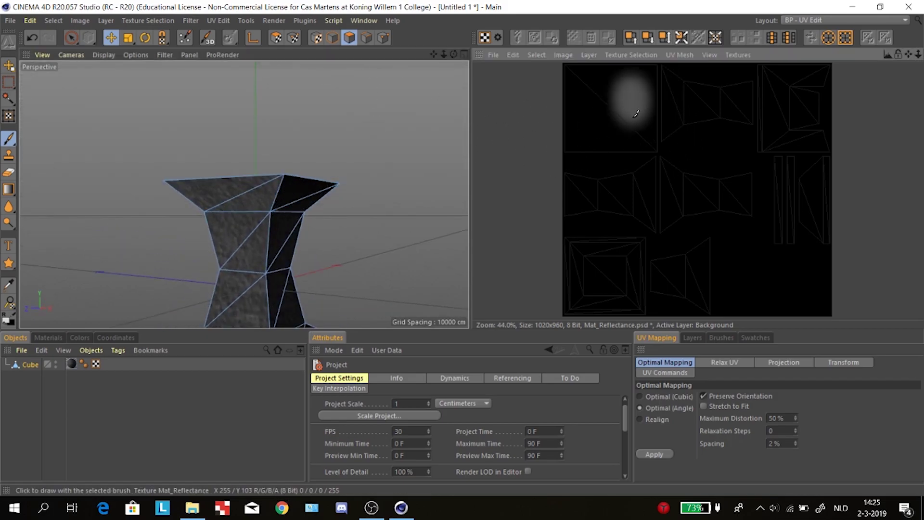
left_click_drag(269, 192, 144, 231, "alt")
scroll(244, 192, "up", 5)
left_click_drag(243, 192, 226, 74, "alt")
scroll(226, 75, "down", 5)
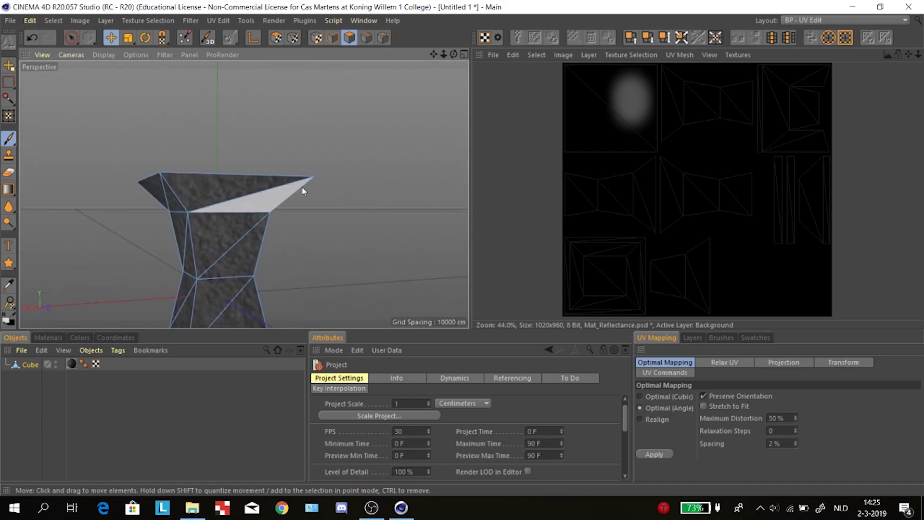
key("ctrl+z")
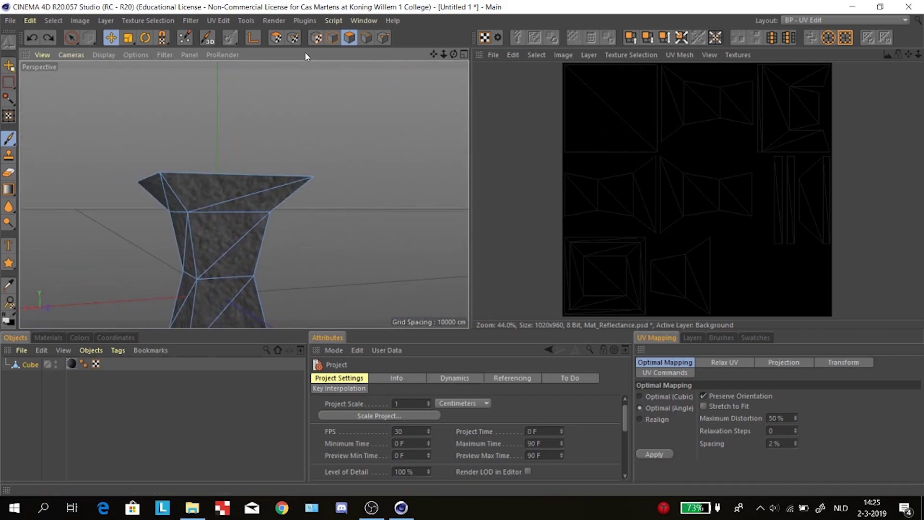
Activate Texture mode and try solid light strokes on the large square UV island, undoing each one
left_click(323, 38)
mouse_move(623, 99)
left_mouse_down()
mouse_move(602, 118)
mouse_move(587, 84)
mouse_move(626, 72)
mouse_move(657, 77)
left_mouse_up()
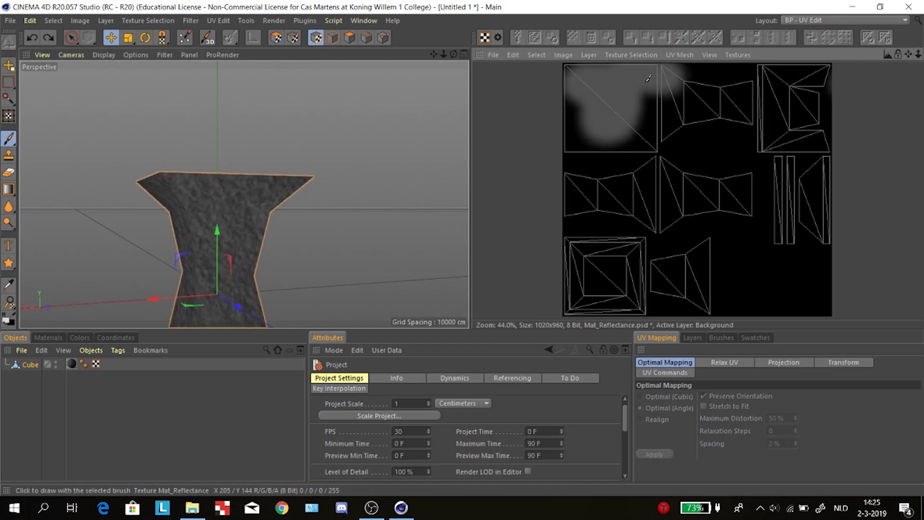
key("ctrl+z")
mouse_move(314, 252)
left_mouse_down("alt")
mouse_move(243, 192)
mouse_move(267, 231)
mouse_move(242, 193)
left_mouse_up("alt")
mouse_move(613, 116)
left_mouse_down()
mouse_move(609, 109)
mouse_move(625, 97)
left_mouse_up()
key("ctrl+z")
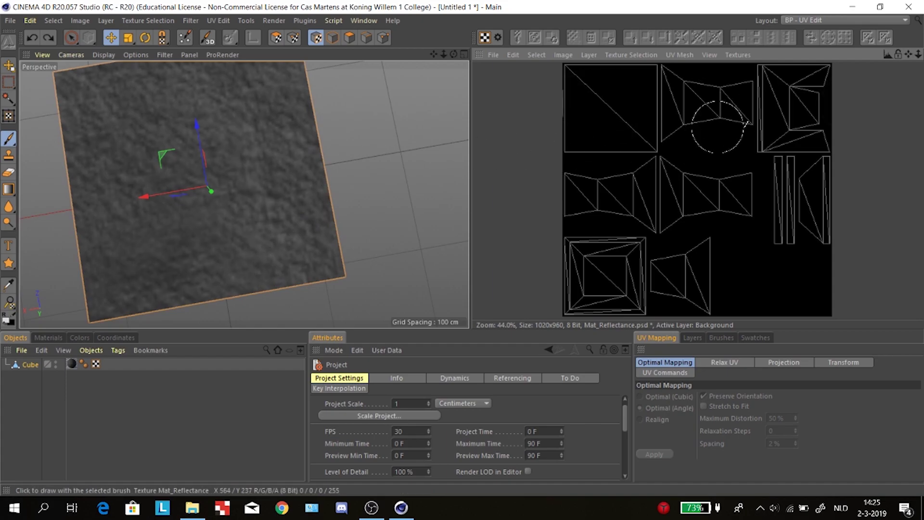
Switch to the BP - 3D Paint layout and raise the solid paint color's V value to 100%
left_click(818, 20)
left_click(821, 46)
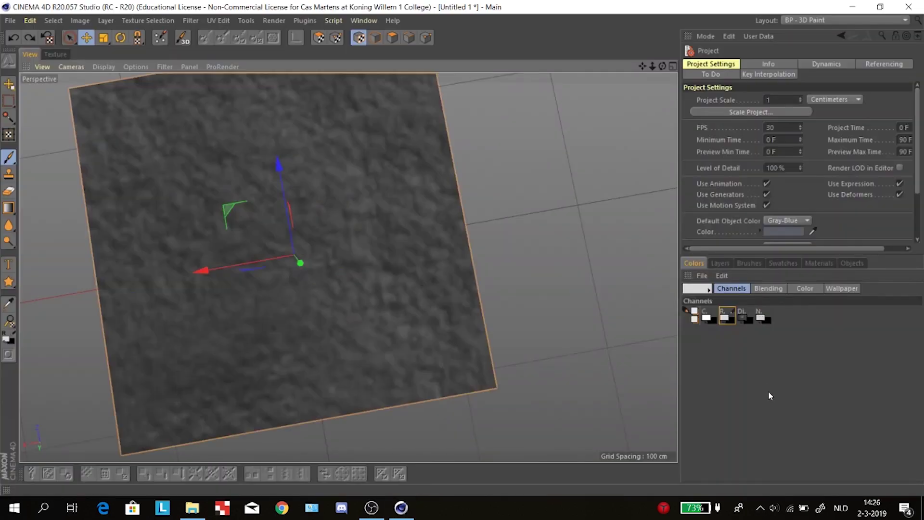
left_click(804, 289)
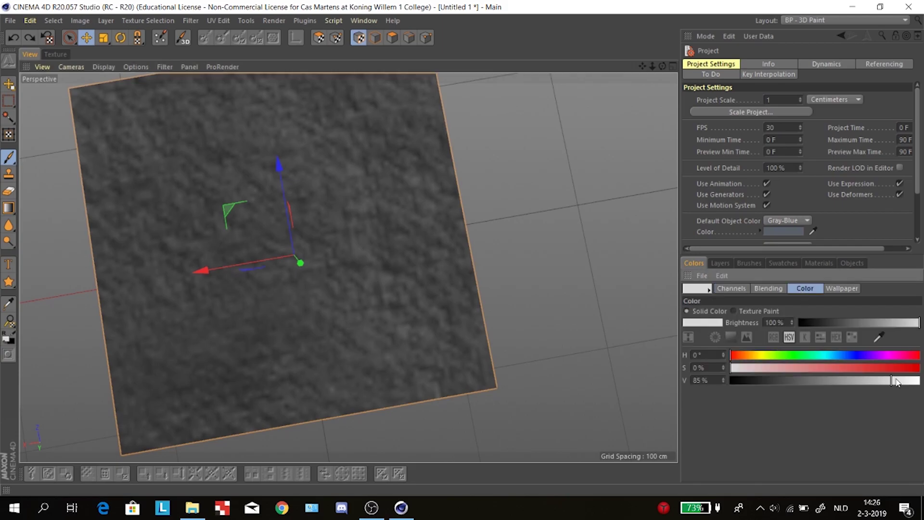
left_click_drag(896, 382, 921, 382)
Check the reflectance texture in BP - UV Edit and examine the paint's layer, blending, color and wallpaper settings in BP - 3D Paint
left_click(811, 21)
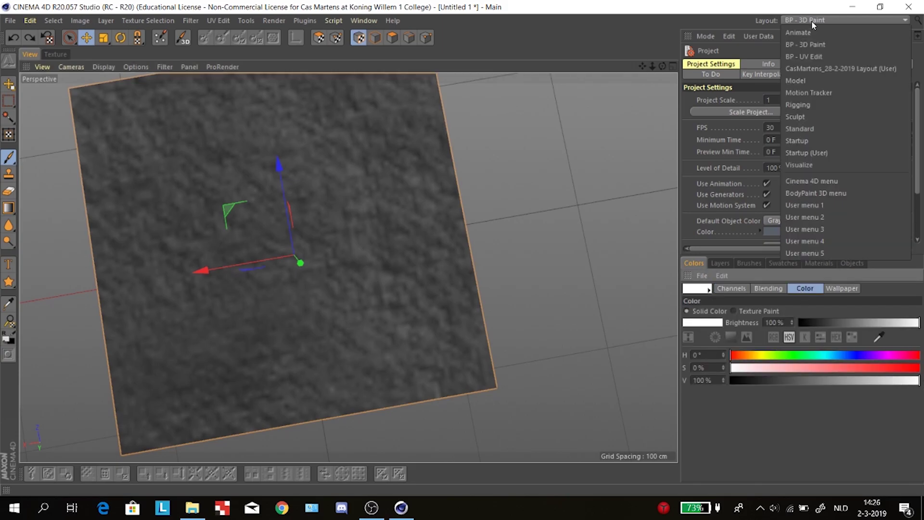
left_click(813, 51)
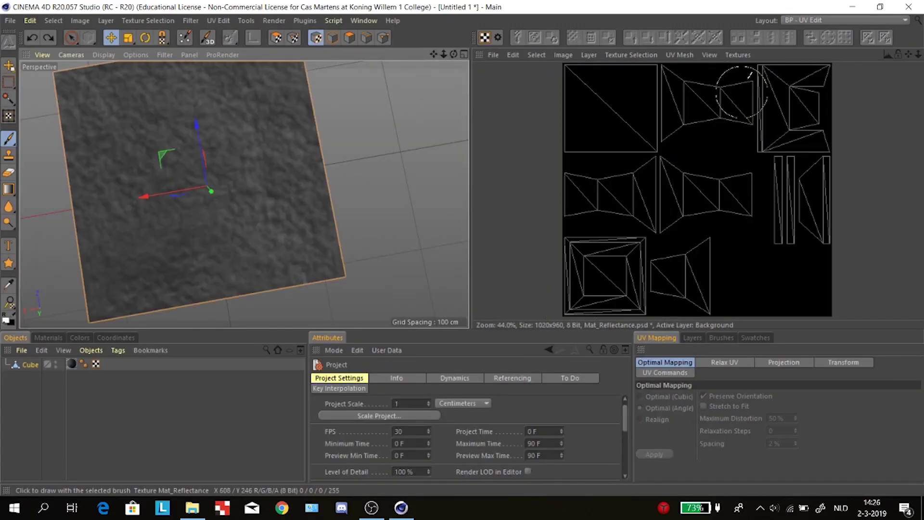
left_click(809, 20)
left_click(813, 41)
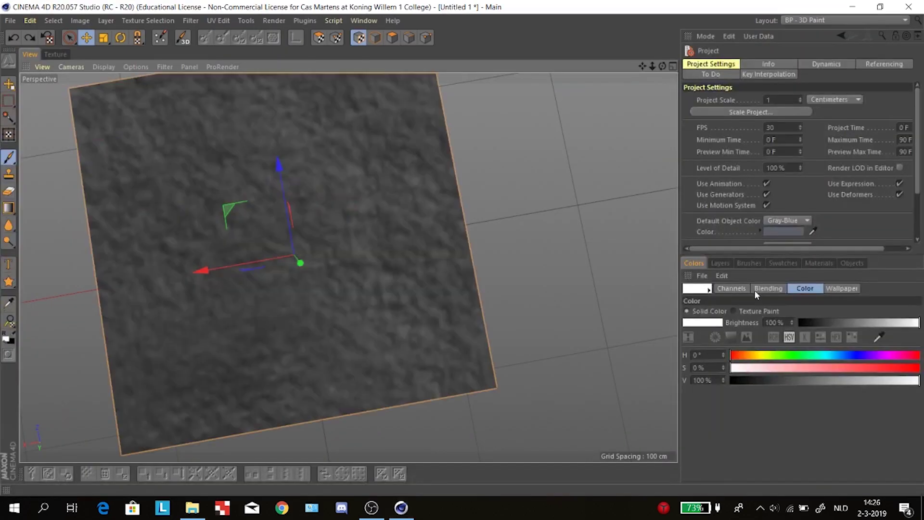
left_click(721, 263)
left_click(696, 263)
left_click(769, 287)
left_click(805, 288)
left_click(841, 288)
In the BP - UV Edit layout, paint white strokes over the large square and central bow-tie UV islands of the reflectance texture
left_click(818, 20)
left_click(824, 57)
left_click(626, 98)
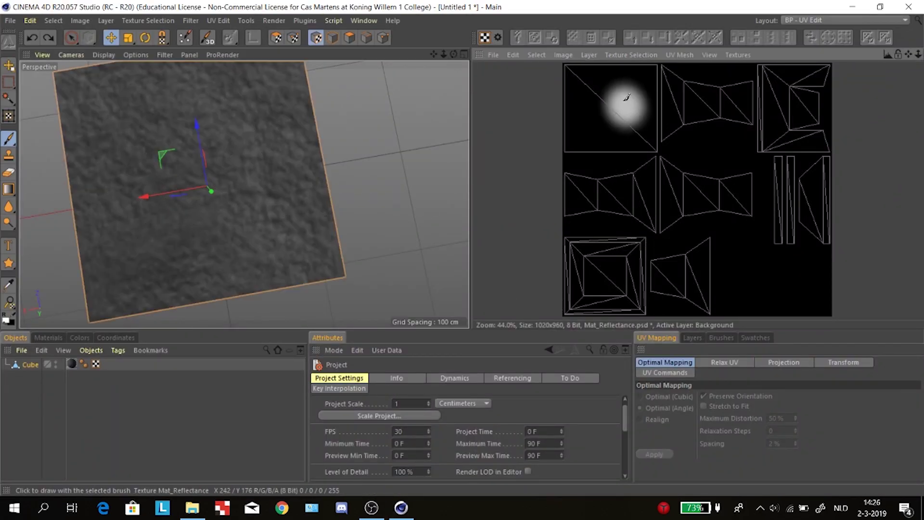
mouse_move(595, 113)
left_mouse_down()
mouse_move(642, 91)
mouse_move(580, 123)
mouse_move(624, 133)
left_mouse_up()
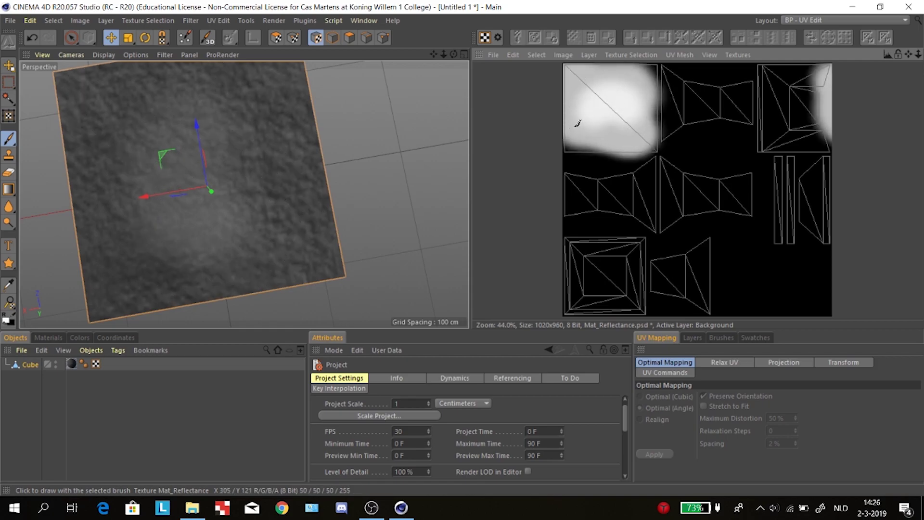
mouse_move(697, 208)
left_mouse_down()
mouse_move(717, 200)
mouse_move(691, 193)
left_mouse_up()
left_click_drag(379, 140, 459, 226, "alt")
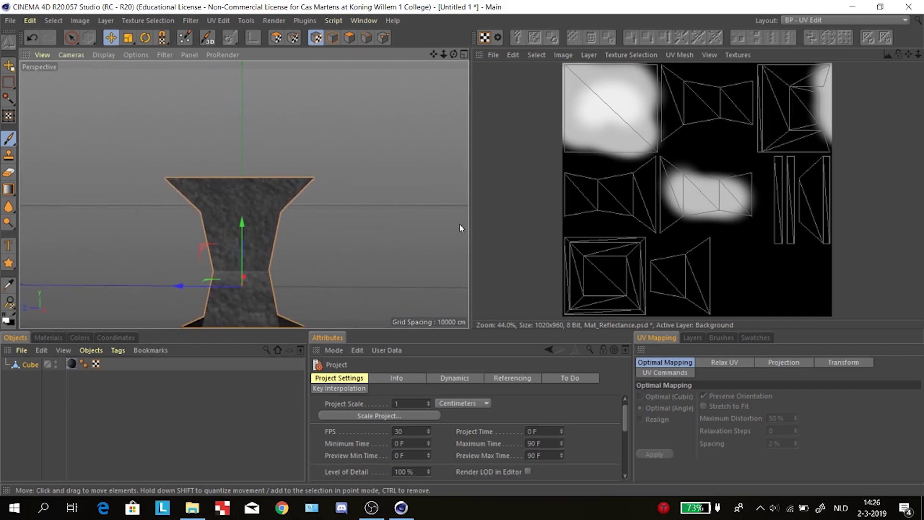
Save the painted reflectance texture in DDS format as Mat_Reflectance.dds in the Basin Mesh folder
left_click(493, 55)
left_click(515, 162)
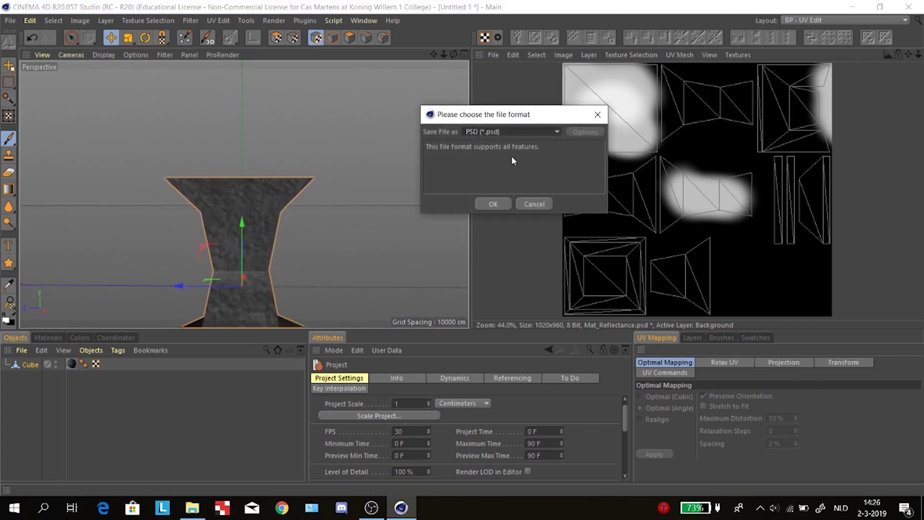
left_click(515, 132)
left_click(498, 208)
left_click(491, 202)
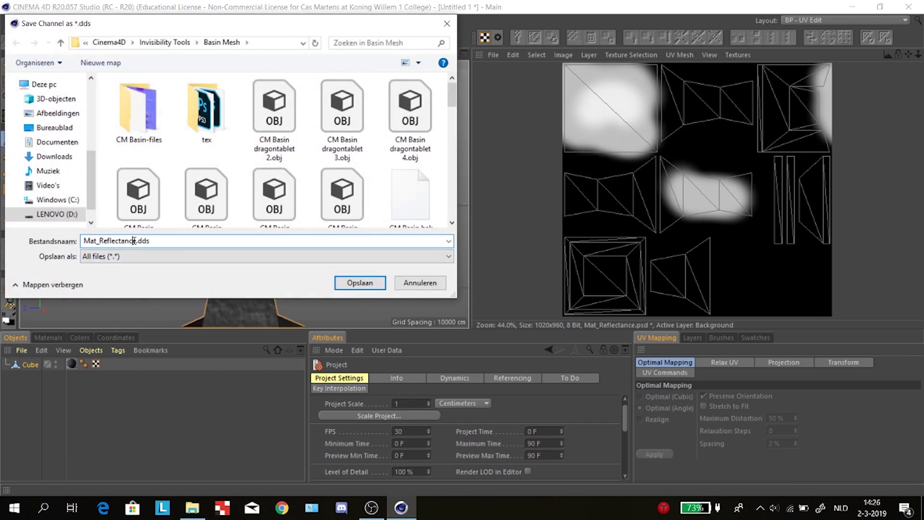
left_click(364, 280)
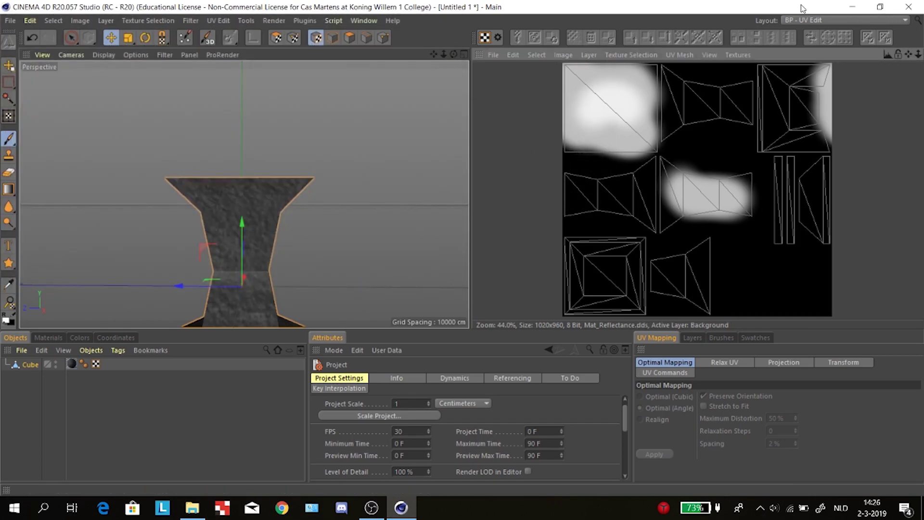
Display the Mat_Normal texture behind the UV mesh and inspect the pedestal's upper part
left_click(737, 55)
left_click(744, 122)
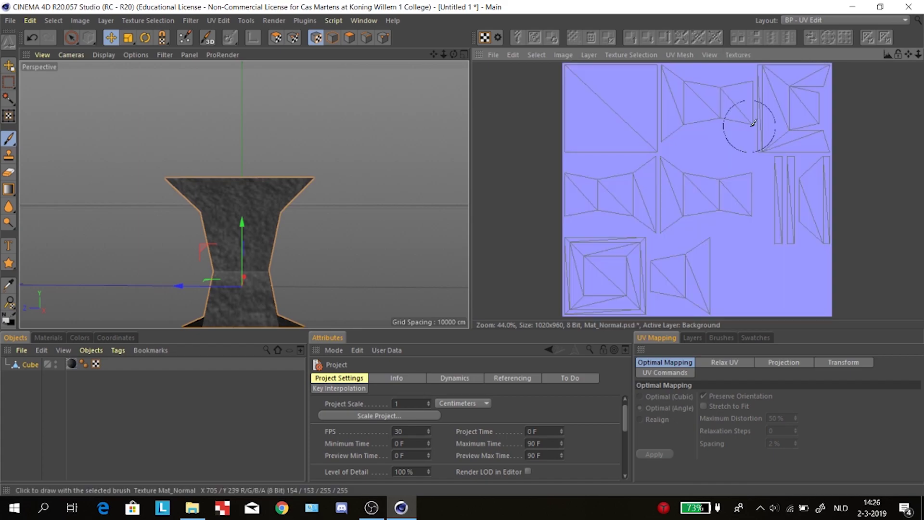
scroll(679, 195, "up", 3)
scroll(626, 164, "down", 2)
left_click_drag(319, 208, 325, 143, "alt")
left_click_drag(296, 182, 332, 155, "alt")
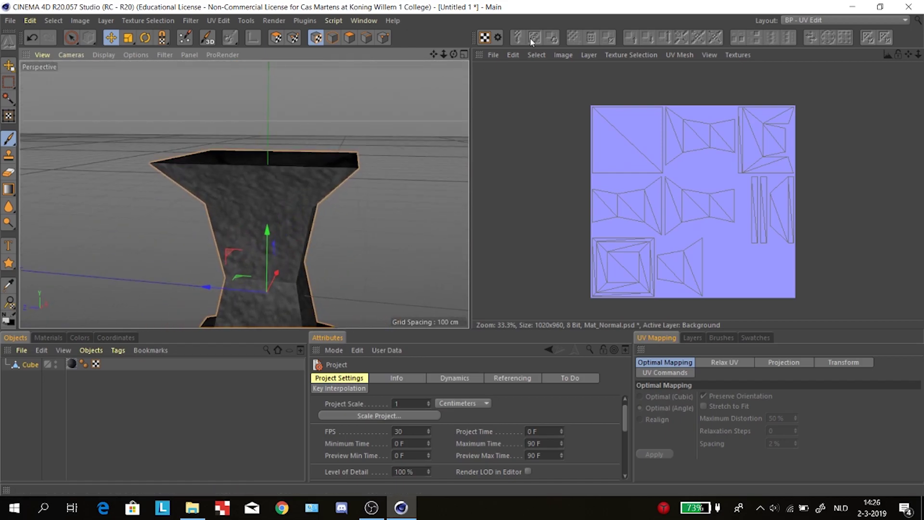
Switch to the Sculpt layout, choose the Wax tool in Model mode, and return to the BP - UV Edit layout
left_click(787, 19)
left_click(806, 128)
scroll(510, 207, "down", 3)
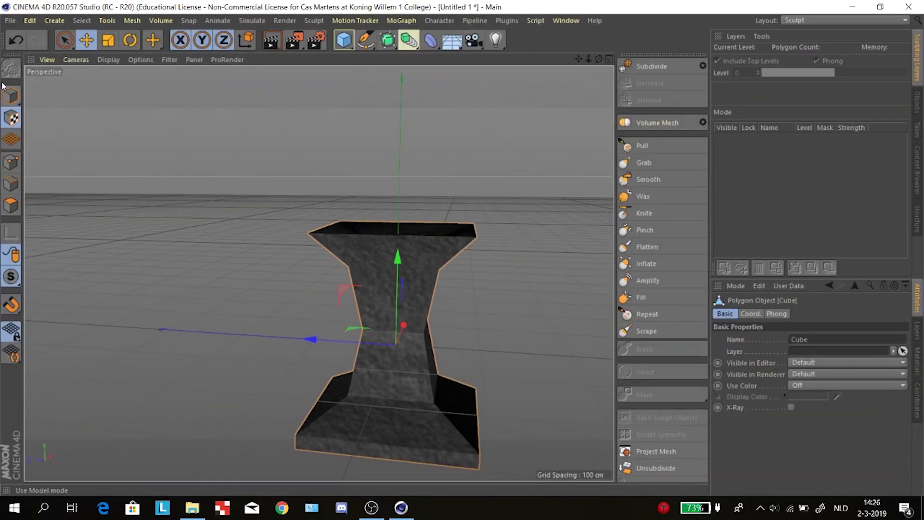
scroll(429, 158, "up", 3)
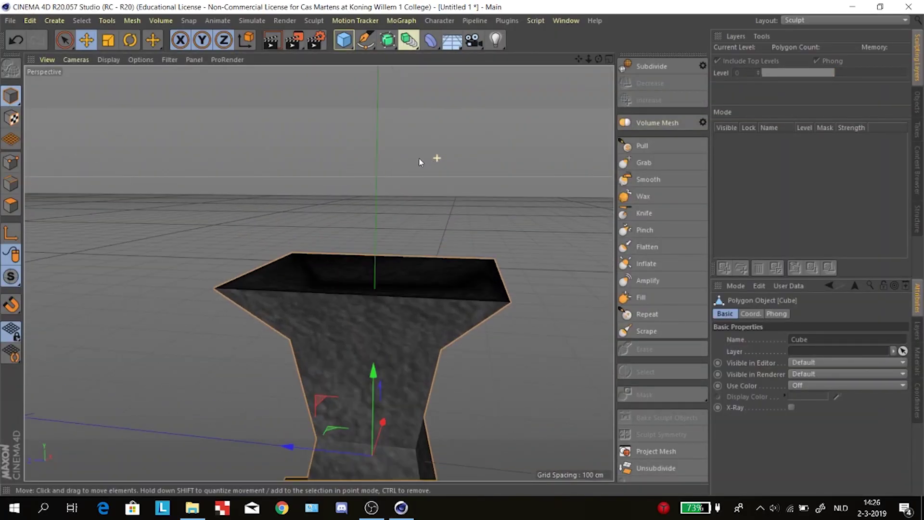
left_click(643, 196)
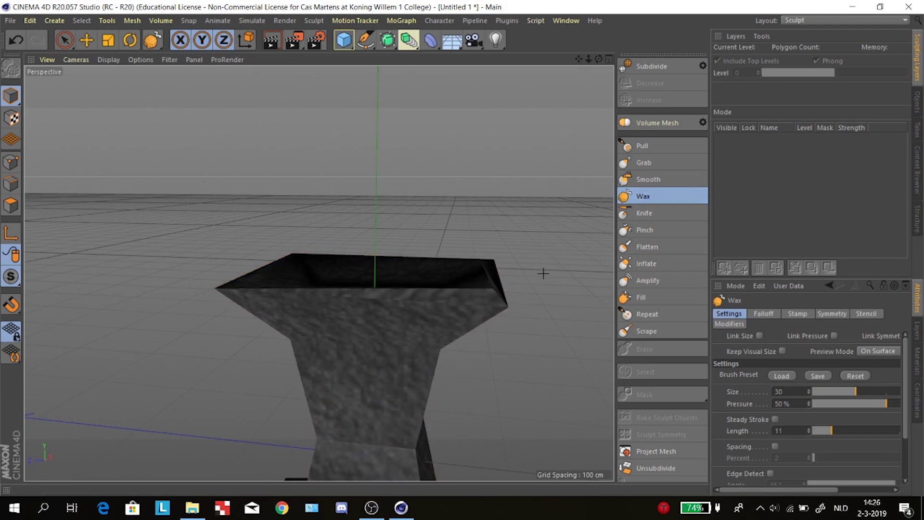
left_click(808, 22)
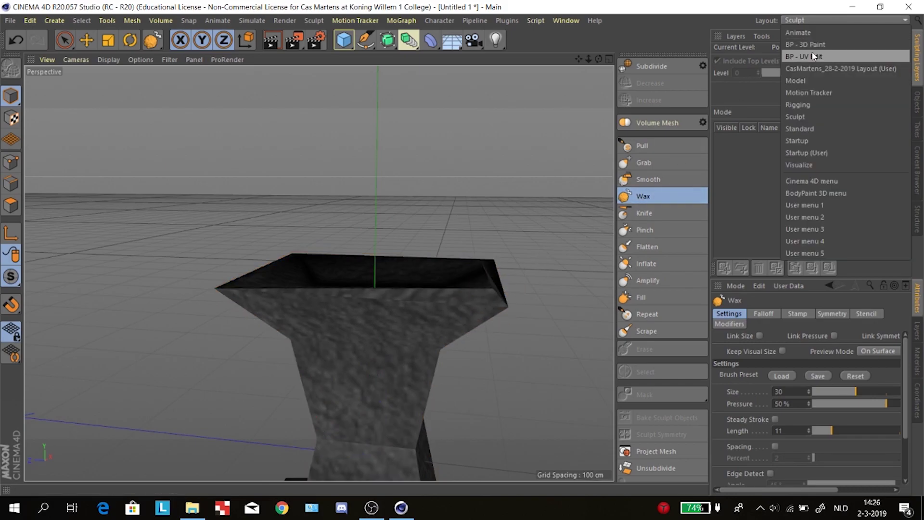
left_click(805, 57)
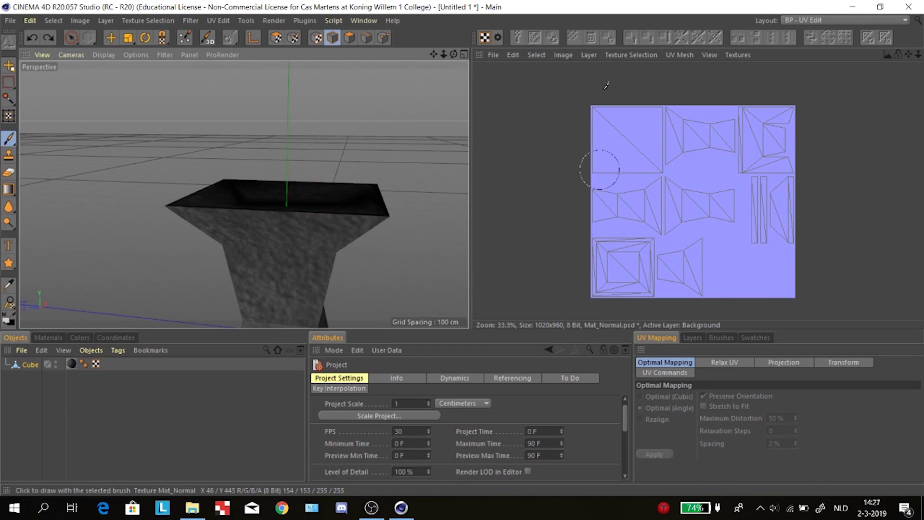
Try light brush strokes across the UV islands of the normal texture, undoing each one
mouse_move(681, 175)
left_mouse_down()
mouse_move(722, 207)
mouse_move(733, 182)
left_mouse_up()
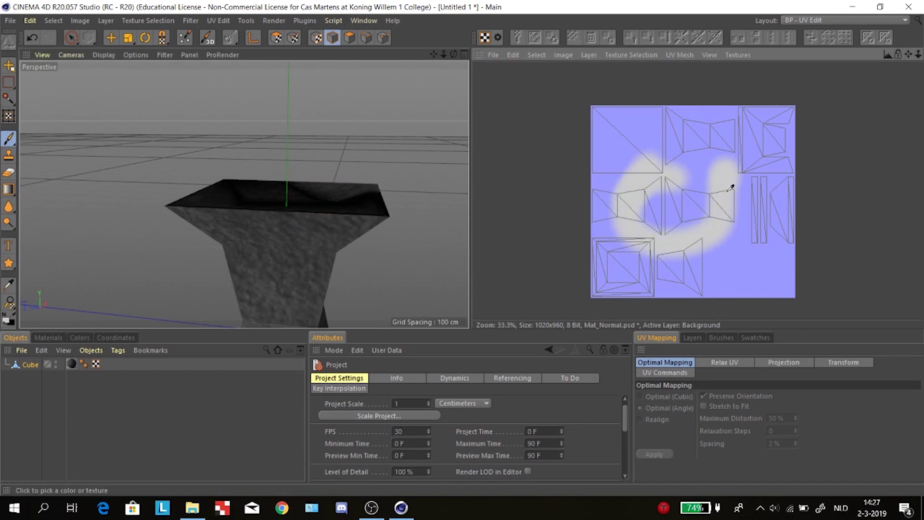
key("ctrl+z")
mouse_move(670, 162)
left_mouse_down()
mouse_move(626, 185)
mouse_move(739, 195)
left_mouse_up()
left_click_drag(426, 152, 332, 195, "alt")
key("ctrl+z")
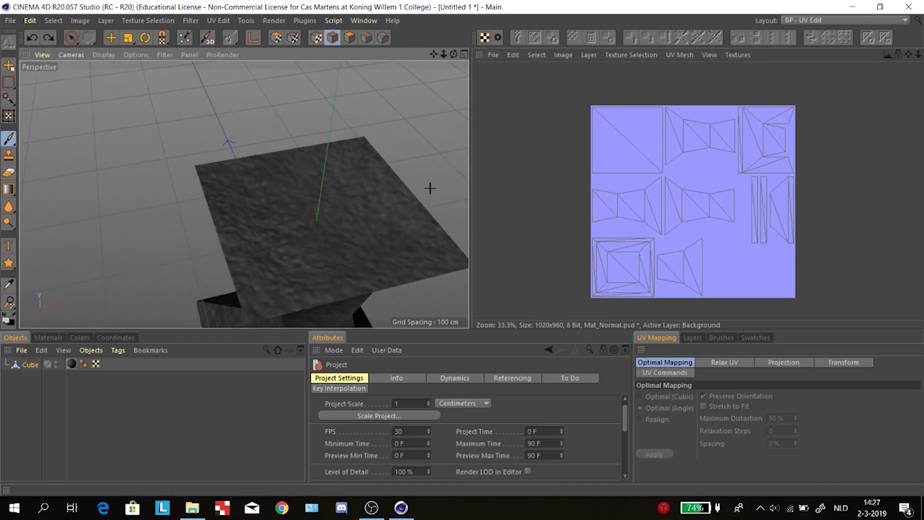
mouse_move(624, 157)
left_mouse_down()
mouse_move(631, 144)
mouse_move(775, 123)
mouse_move(619, 159)
left_mouse_up()
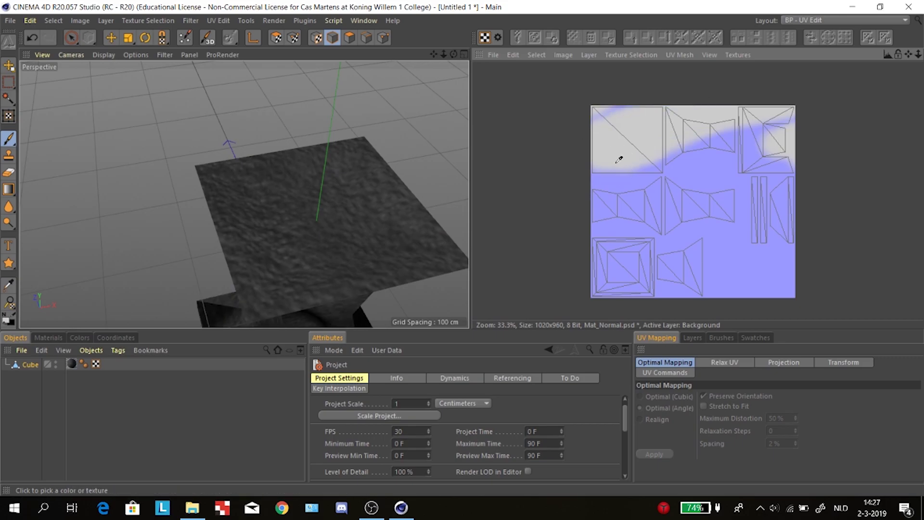
key("ctrl+z")
Save the normal texture in DDS format as Mat_Normal.dds in the Basin Mesh folder
left_click(493, 54)
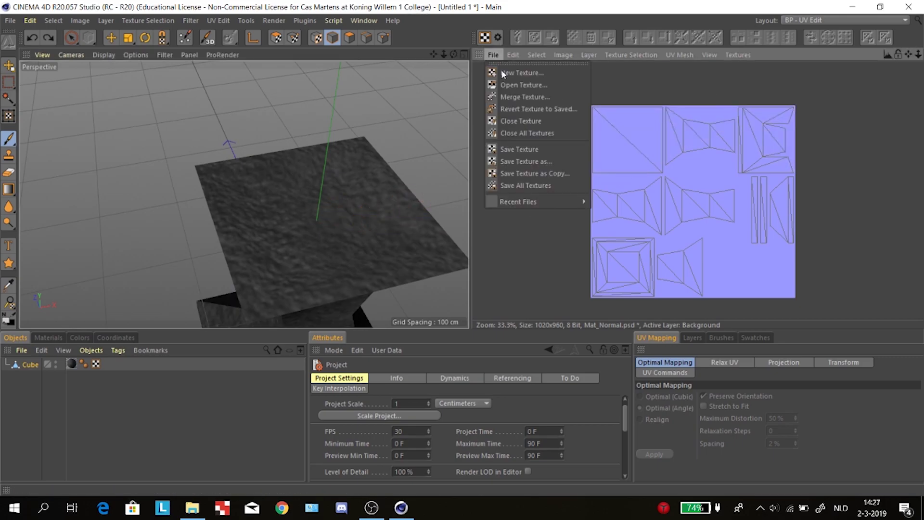
left_click(528, 163)
left_click(531, 137)
left_click(509, 201)
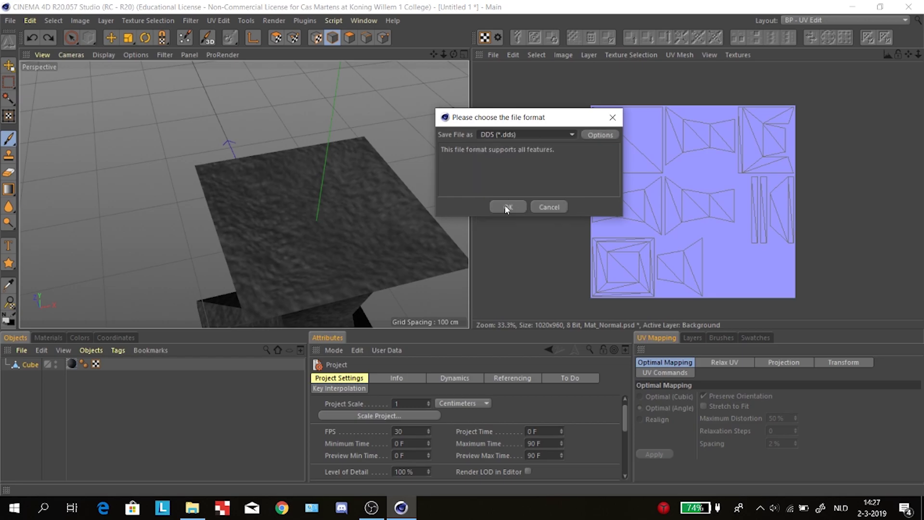
left_click(506, 207)
scroll(202, 192, "down", 5)
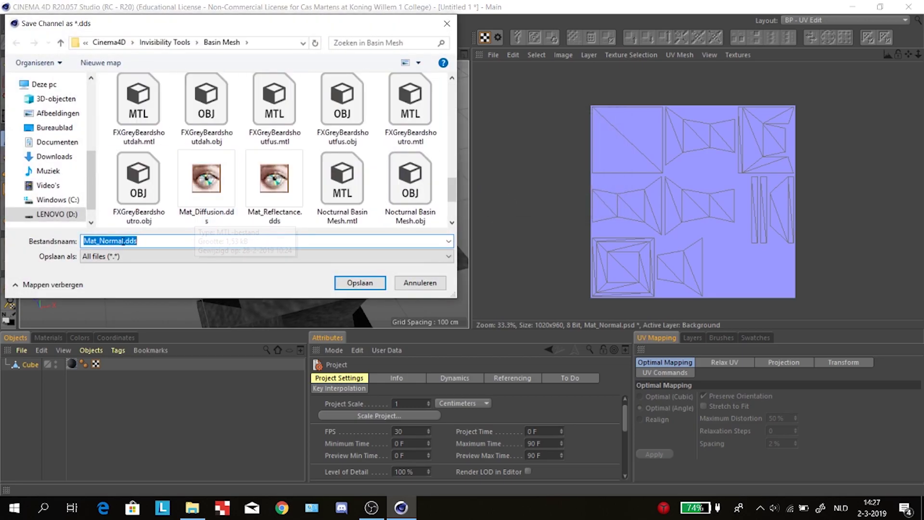
left_click(347, 289)
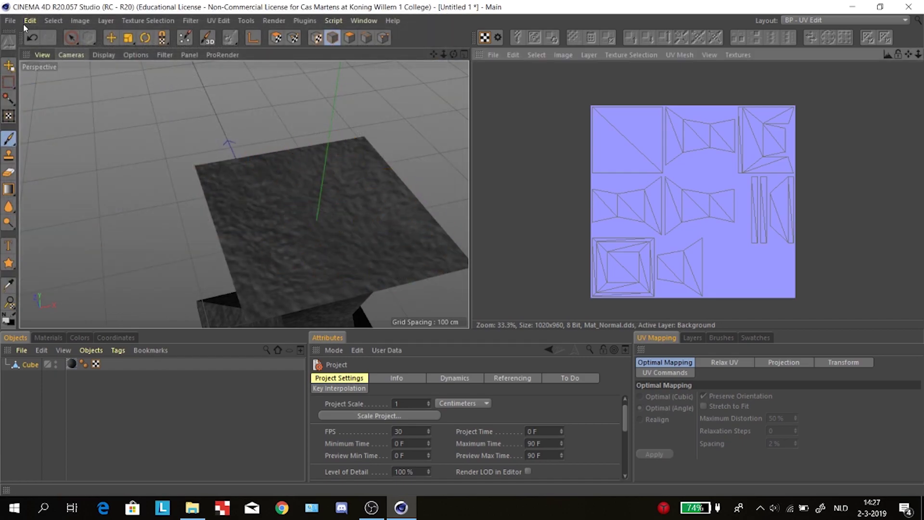
Switch to the Startup layout, frame the whole pedestal with the Move tool active, and show the Cube object's properties
left_click(797, 21)
left_click(803, 133)
left_click_drag(439, 182, 421, 205, "alt")
key("e")
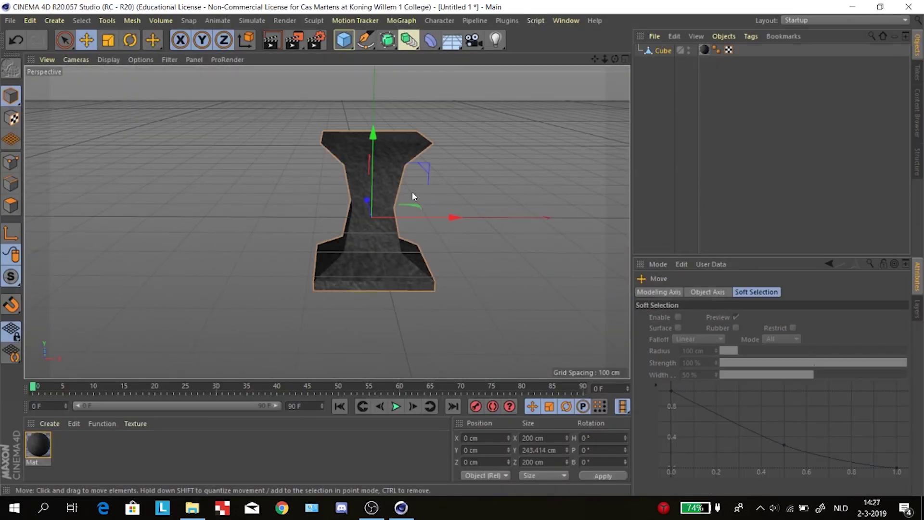
left_click(635, 68)
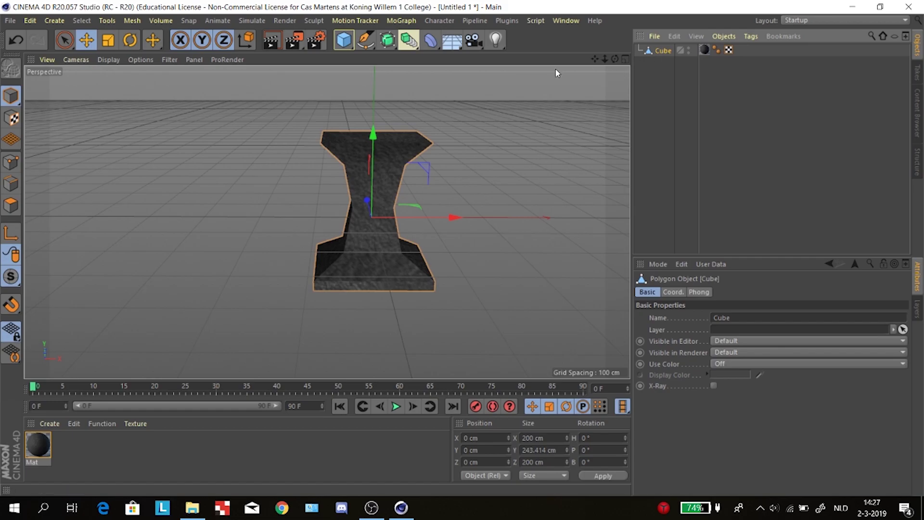
Export the pedestal to the desktop as a Wavefront OBJ named Tutorial.obj, keeping the default export options
left_click(8, 20)
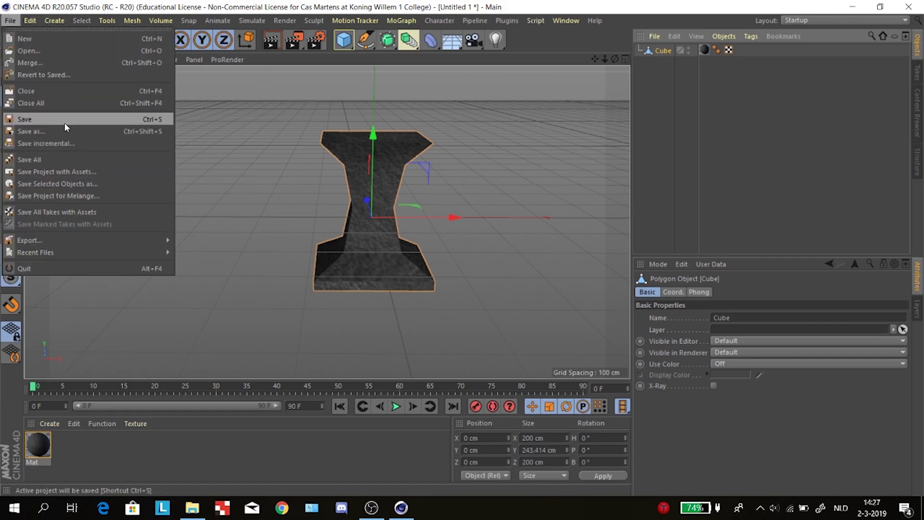
mouse_move(56, 242)
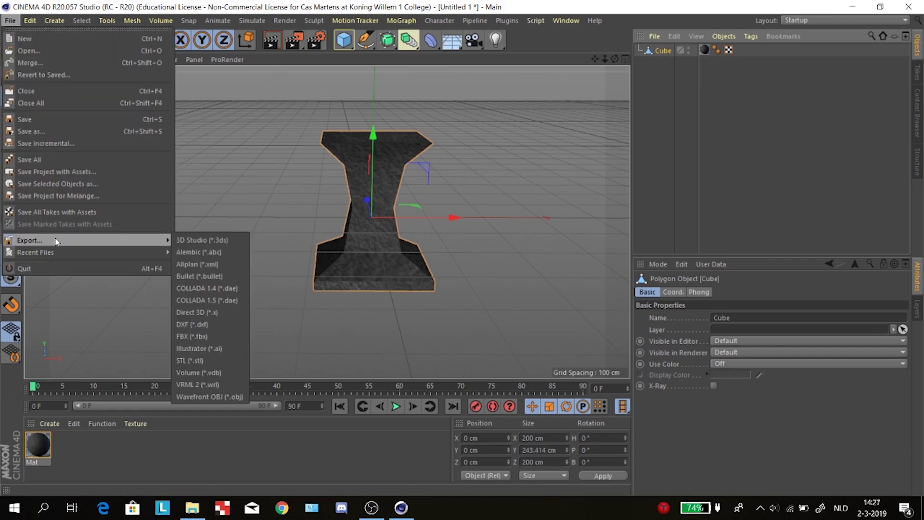
left_click(218, 396)
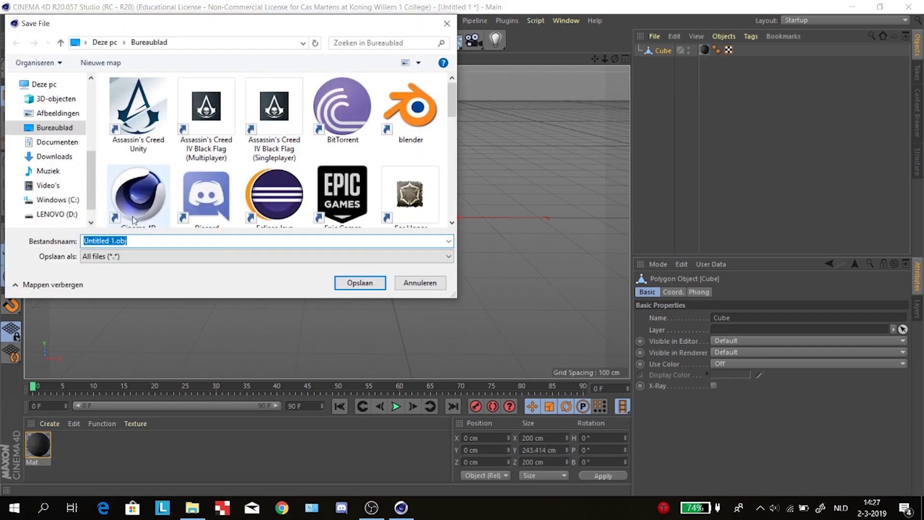
scroll(136, 219, "down", 10)
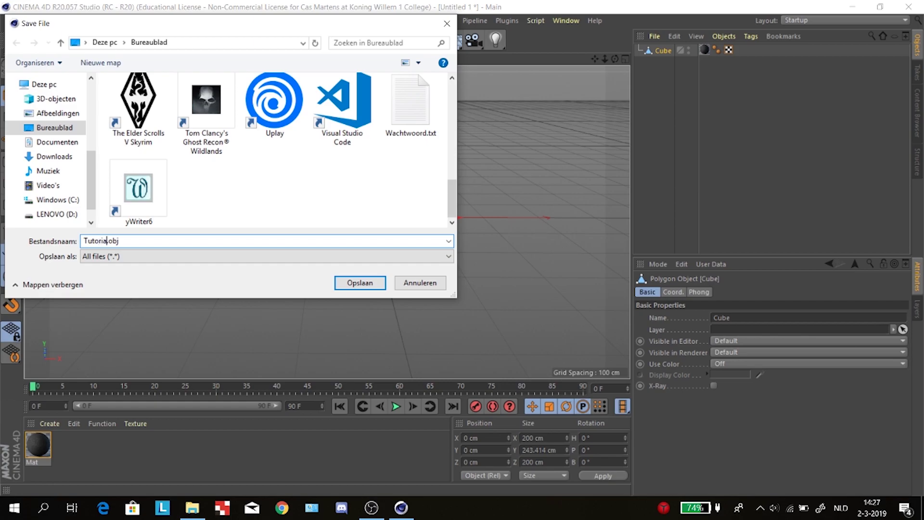
type("Tutorial")
left_click(356, 284)
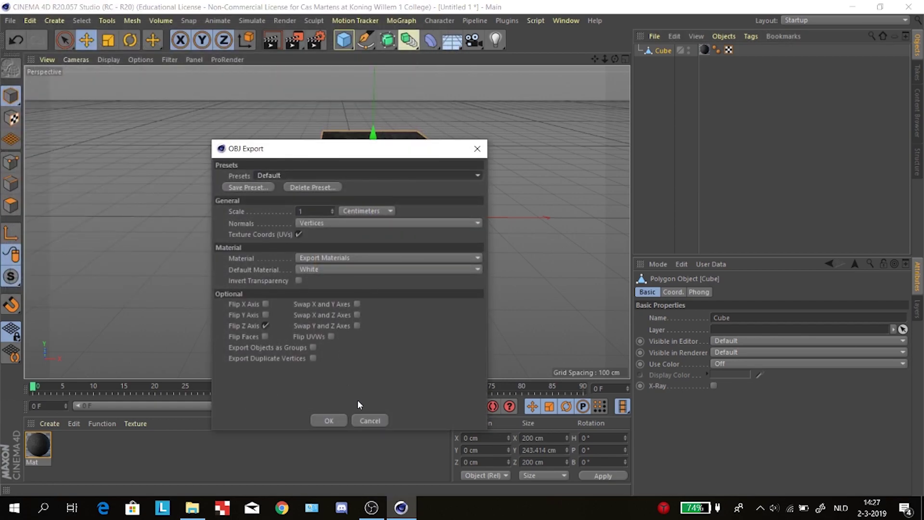
left_click(329, 421)
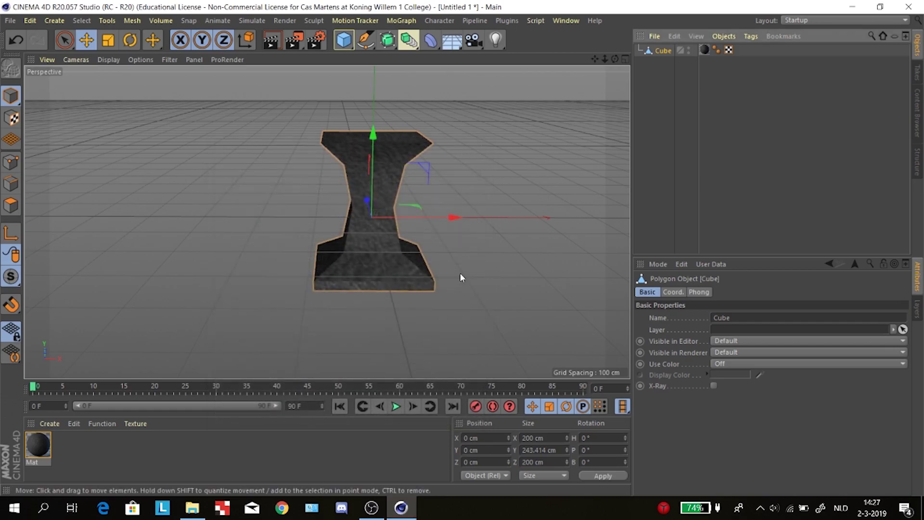
Switch to the desktop, place the two exported files side by side in its open middle area, and open a File Explorer window
left_click(863, 6)
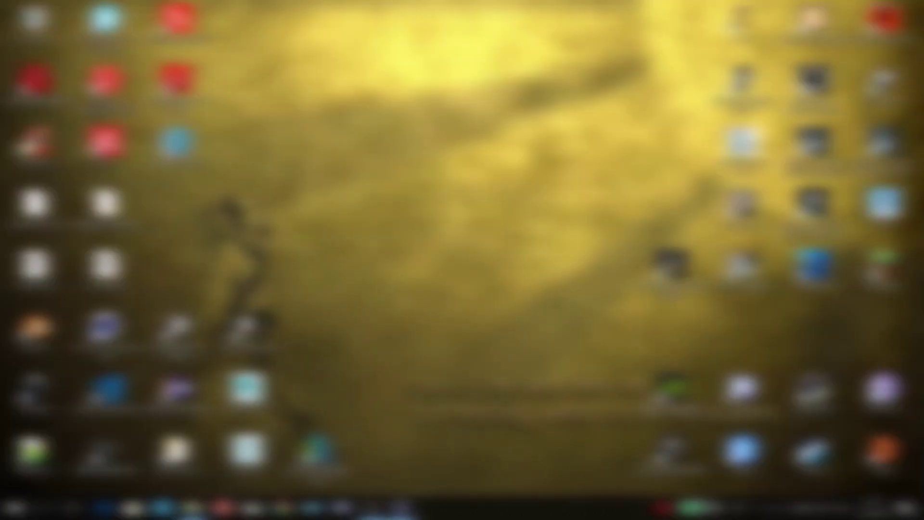
left_click_drag(105, 265, 388, 204)
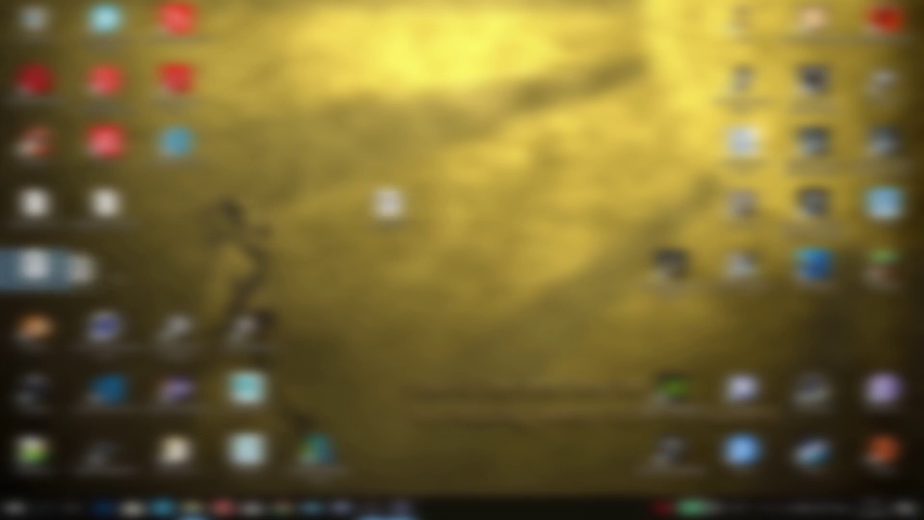
left_click_drag(34, 264, 459, 206)
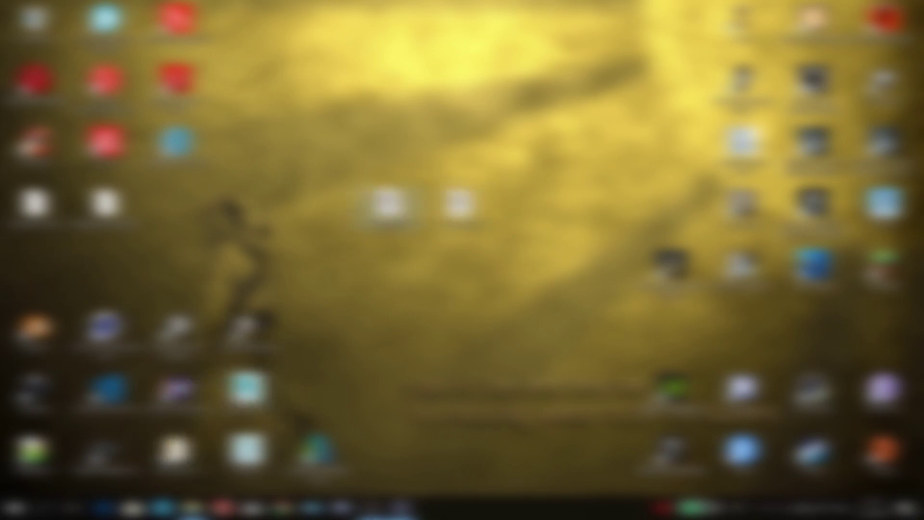
double_click(389, 205)
double_click(366, 258)
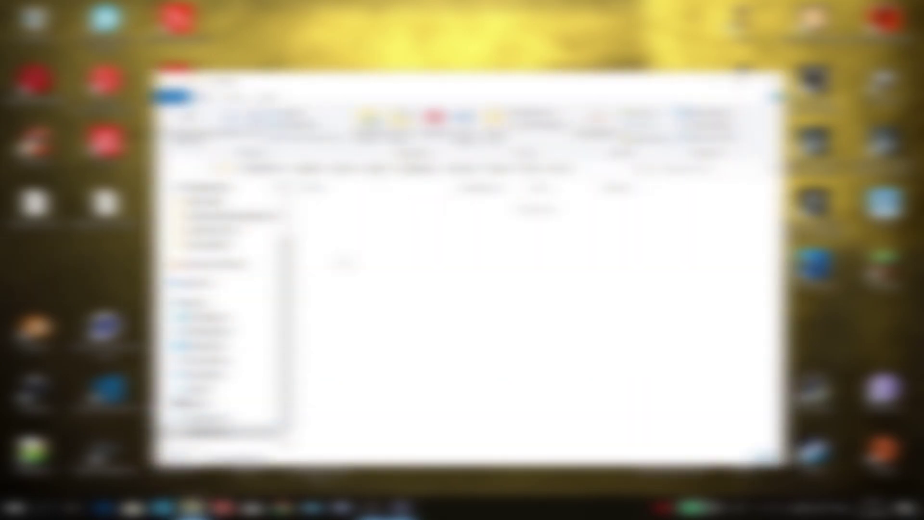
Launch NifSkope 2.0 Dev 7 and bring its empty window to the front
double_click(375, 206)
left_click(390, 335)
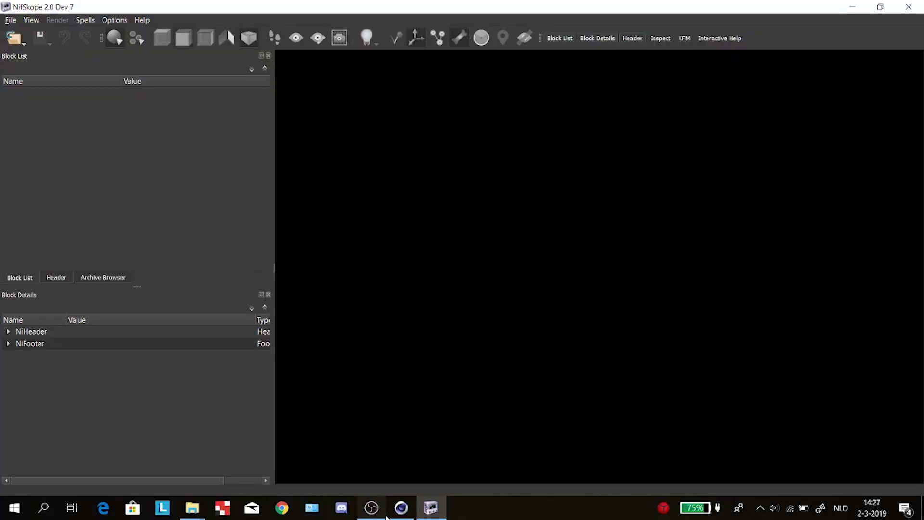
left_click(384, 515)
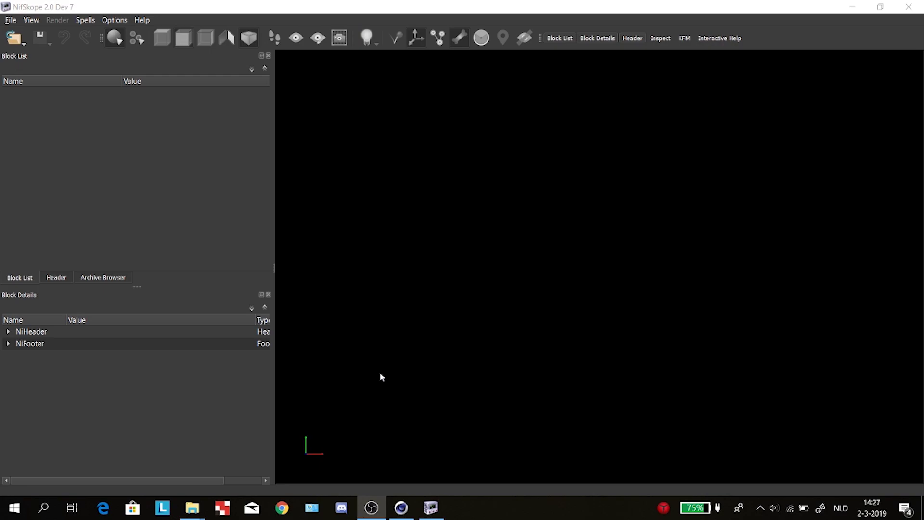
left_click(166, 433)
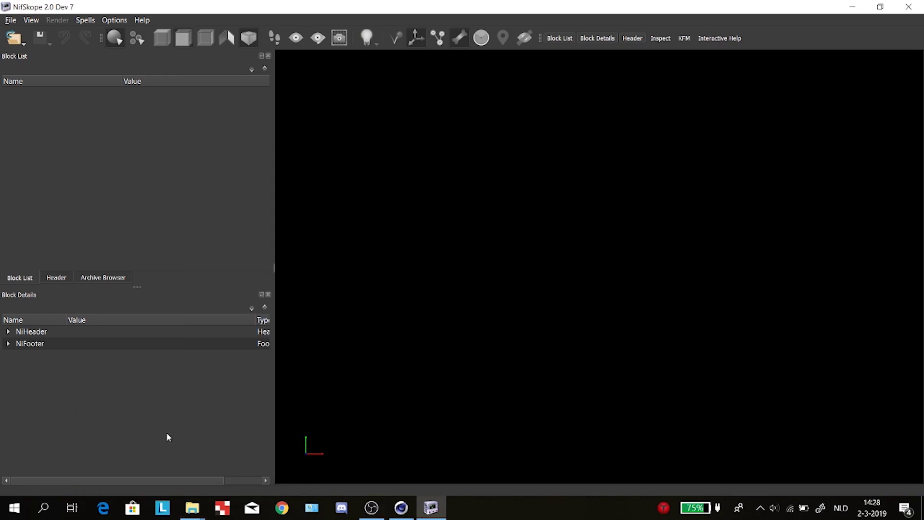
Open the Basin Mesh folder in File Explorer and search it for "mat"
right_click(191, 504)
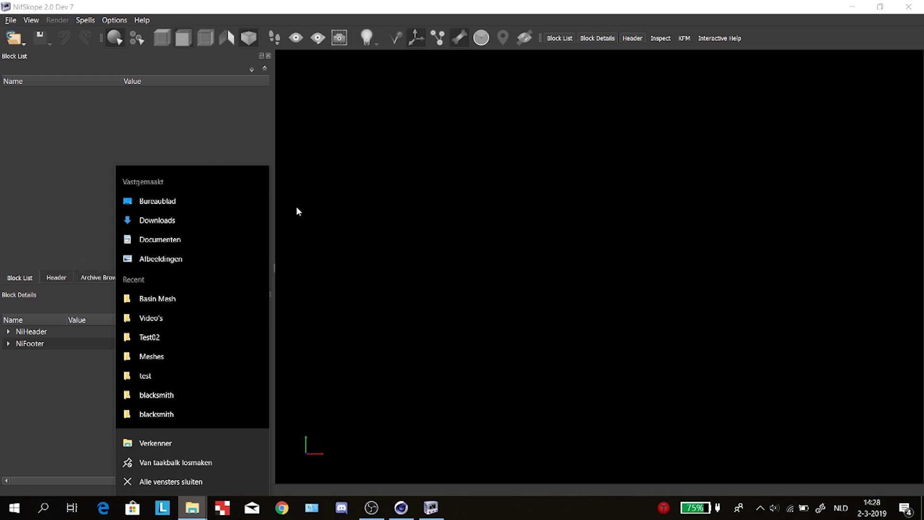
scroll(413, 297, "down", 3)
scroll(418, 296, "up", 3)
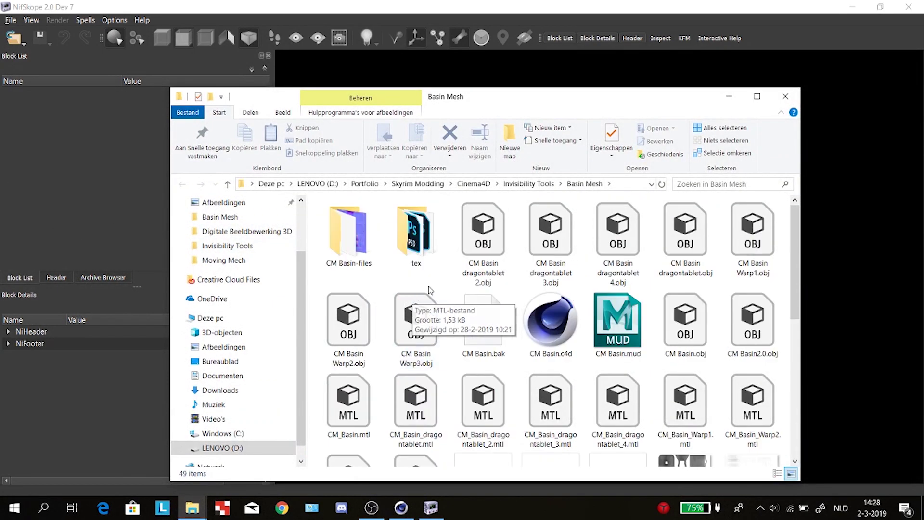
left_click(718, 186)
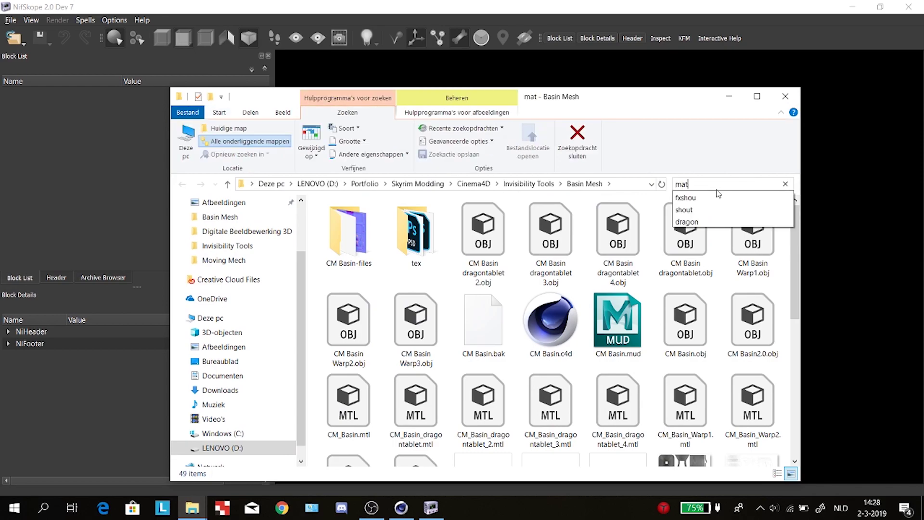
Copy the Mat_Normal.dds, Mat_Reflectance.dds and Mat_Diffusion.dds texture files from the search results
left_click(349, 231)
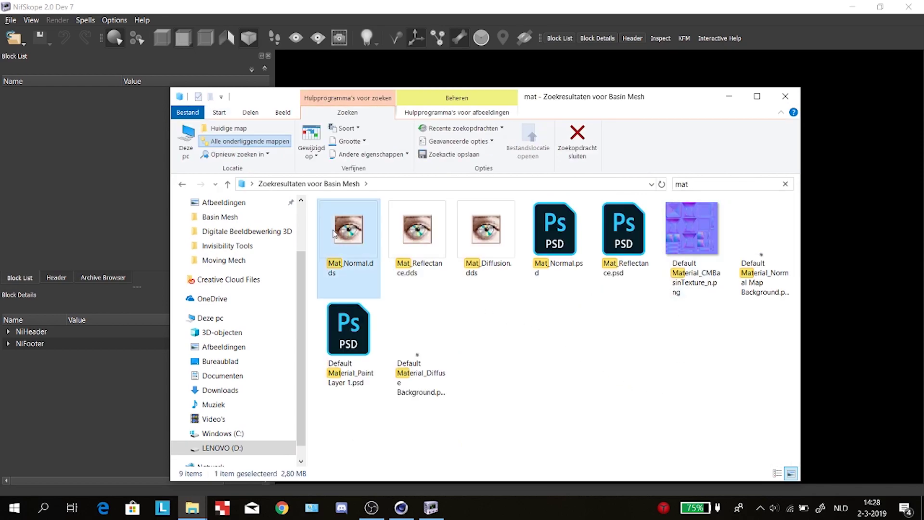
left_click(417, 231, "ctrl")
left_click(486, 231, "ctrl")
right_click(493, 244)
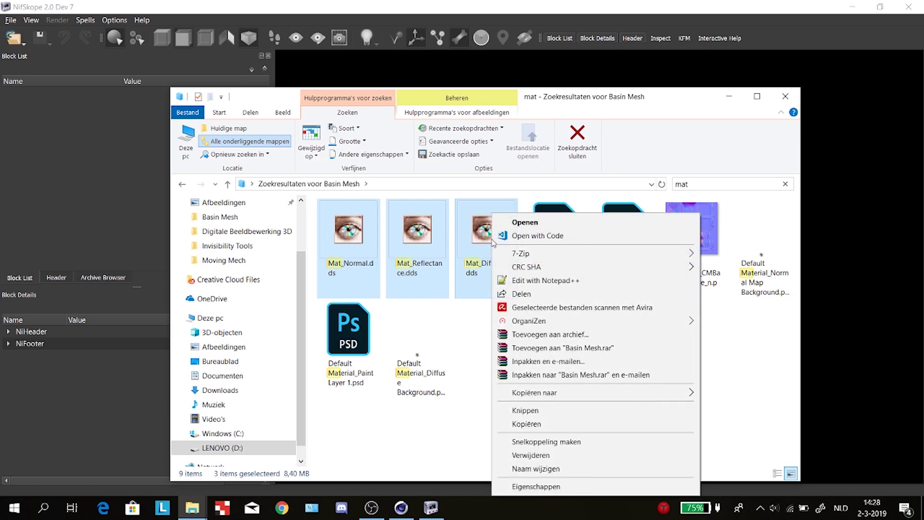
left_click(536, 416)
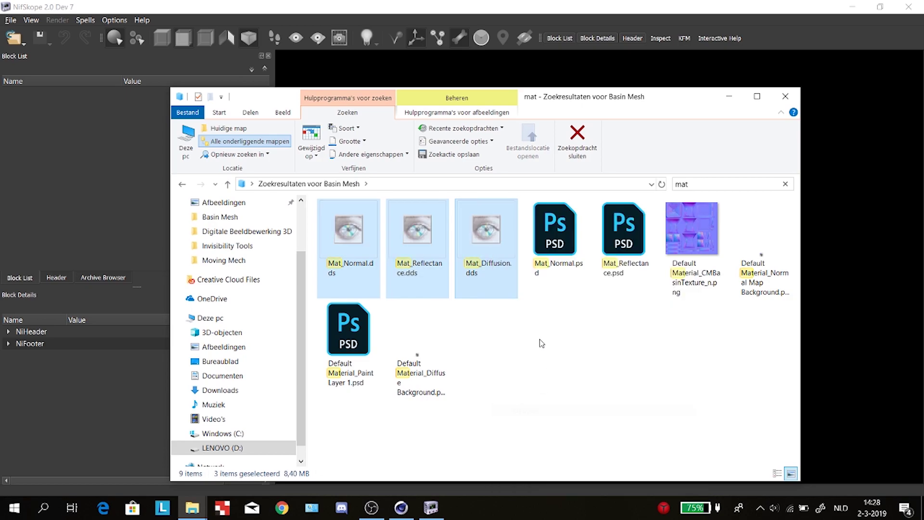
Go to the inner Steam folder on the LENOVO (D:) drive, at Spellen\Steam\Steam
scroll(235, 423, "down", 1)
left_click(233, 433)
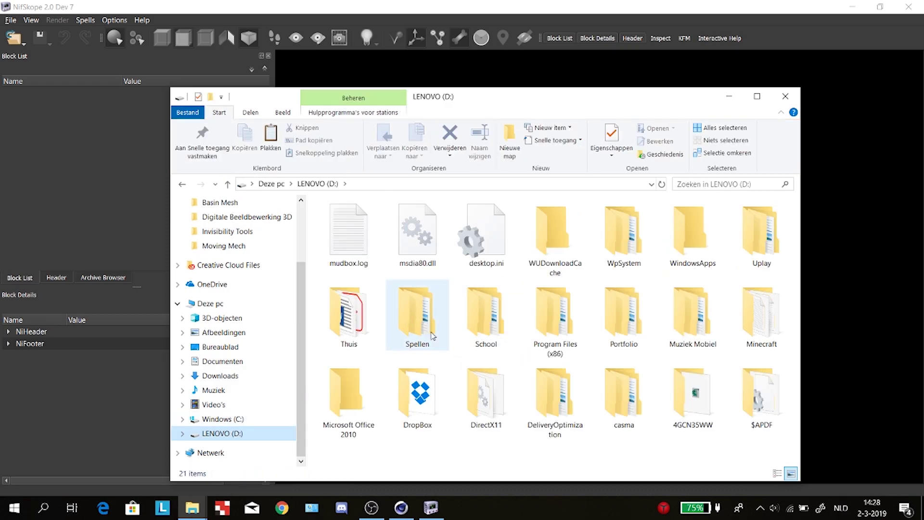
double_click(432, 336)
scroll(414, 385, "down", 3)
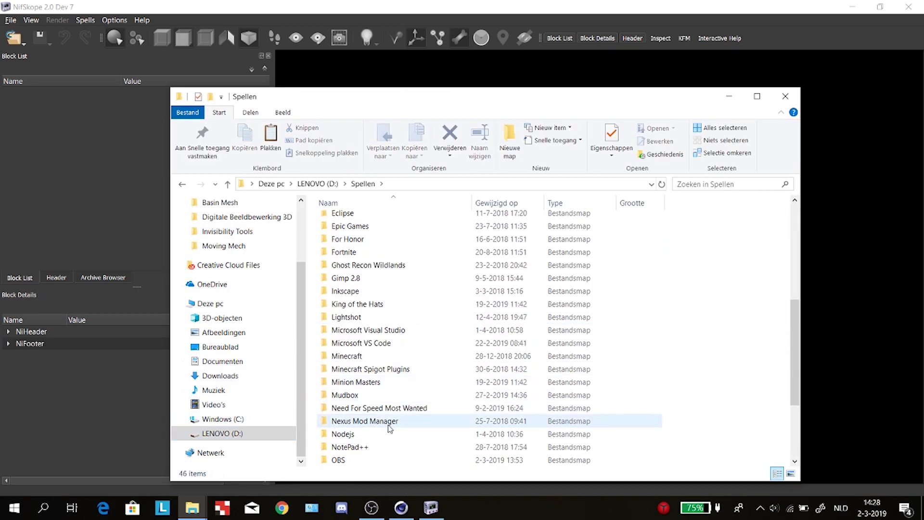
scroll(390, 428, "down", 2)
double_click(377, 407)
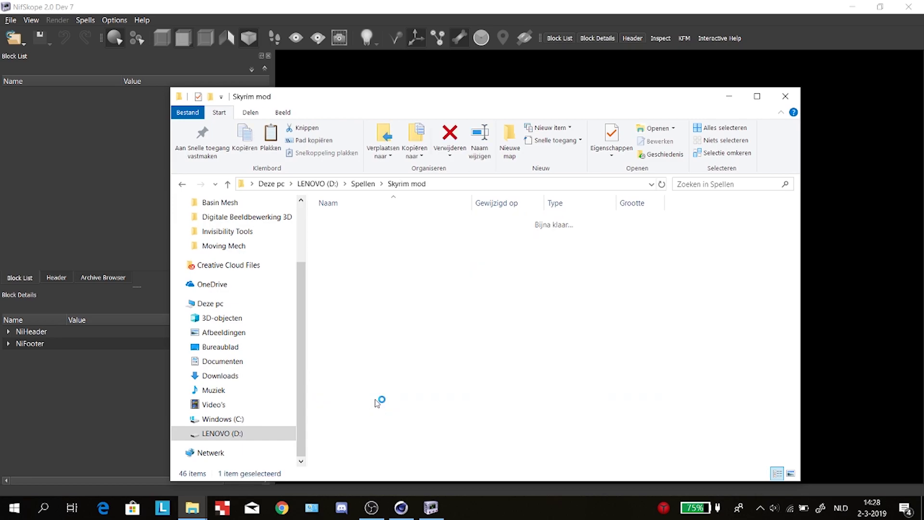
left_click(363, 183)
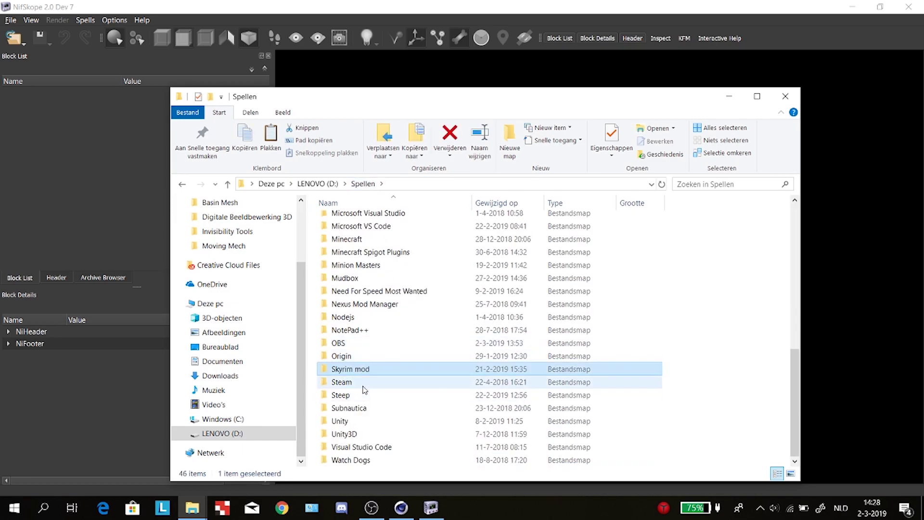
double_click(363, 383)
double_click(360, 220)
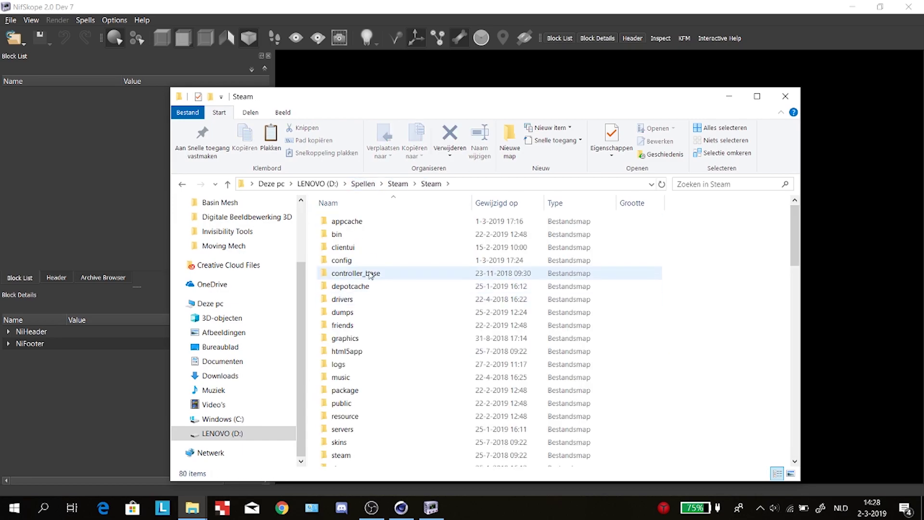
Open the game's texture folder at steamapps\common\Skyrim\Data\textures\clutter
scroll(371, 275, "down", 3)
double_click(367, 354)
double_click(372, 223)
double_click(372, 223)
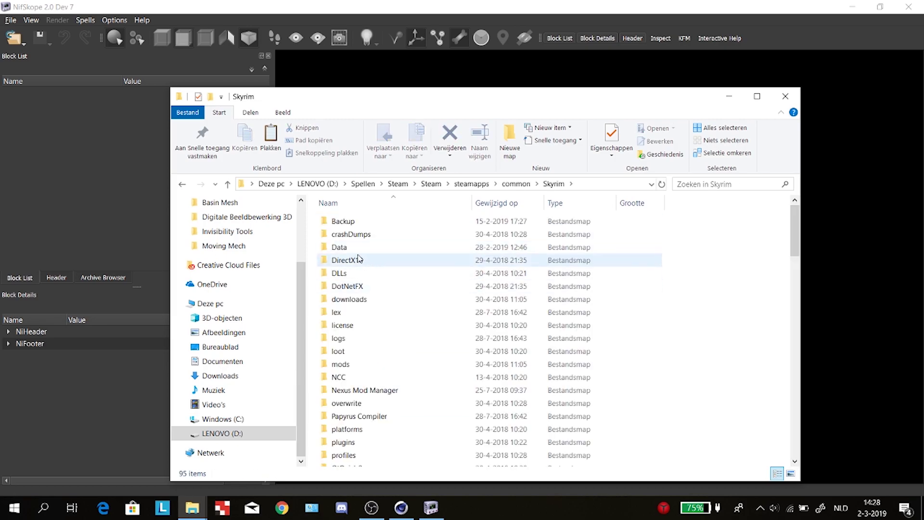
double_click(343, 247)
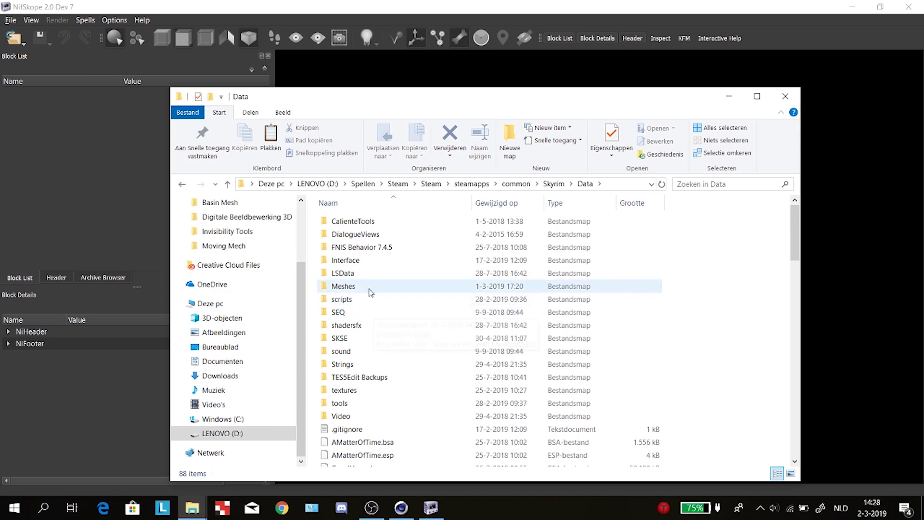
left_click(362, 378)
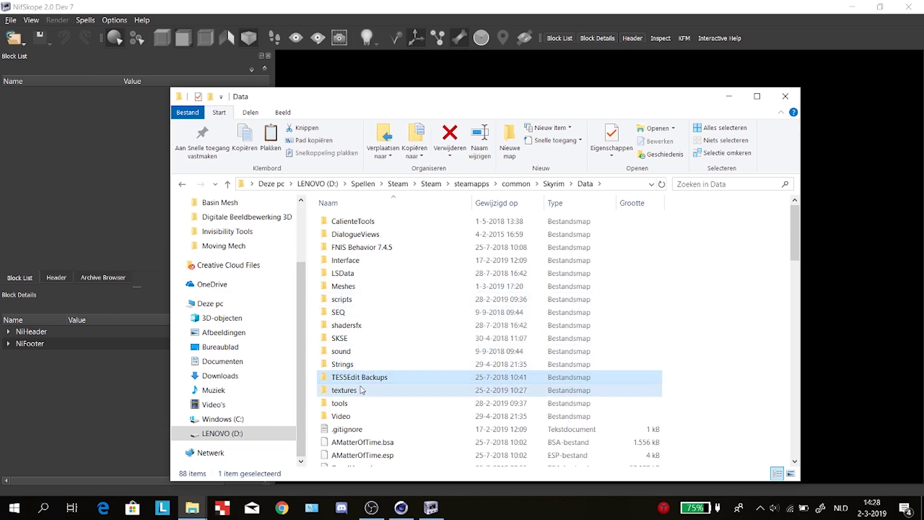
double_click(362, 390)
double_click(371, 301)
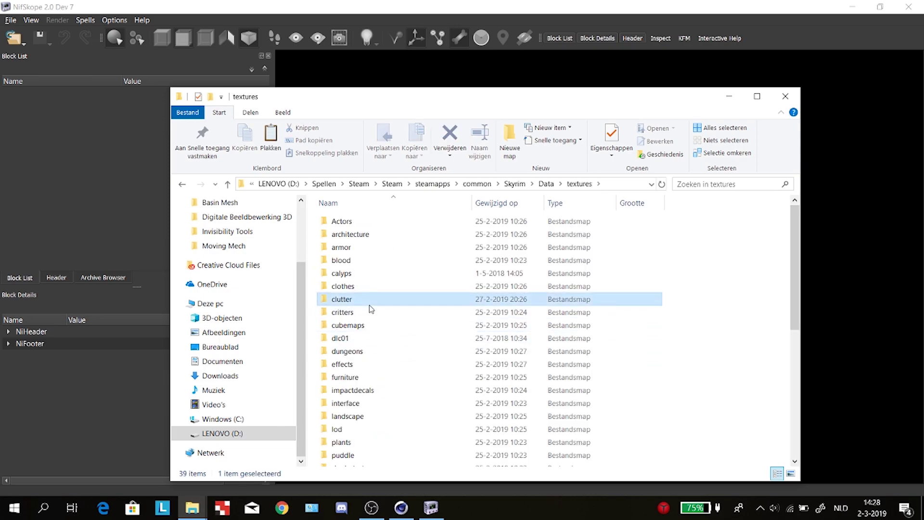
Create a new folder named Tutorial inside the clutter textures folder
scroll(576, 399, "down", 8)
scroll(576, 400, "down", 3)
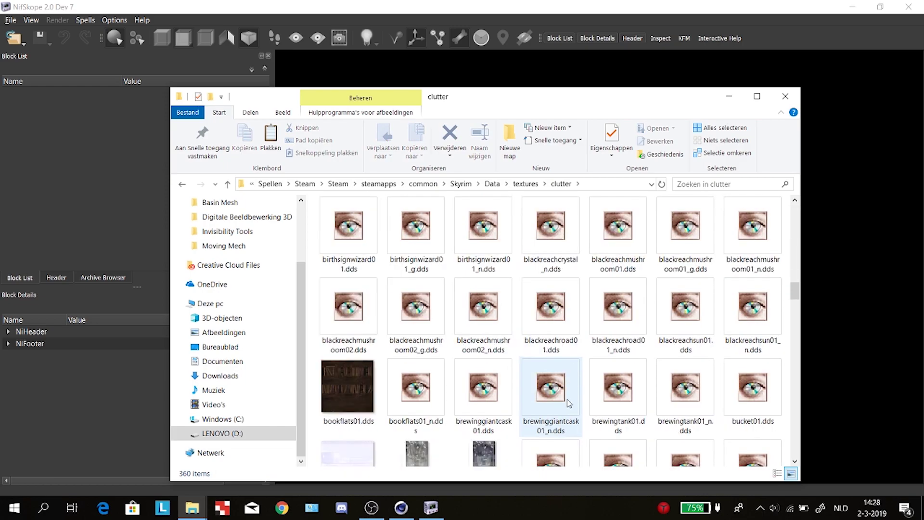
scroll(582, 366, "up", 15)
right_click(588, 360)
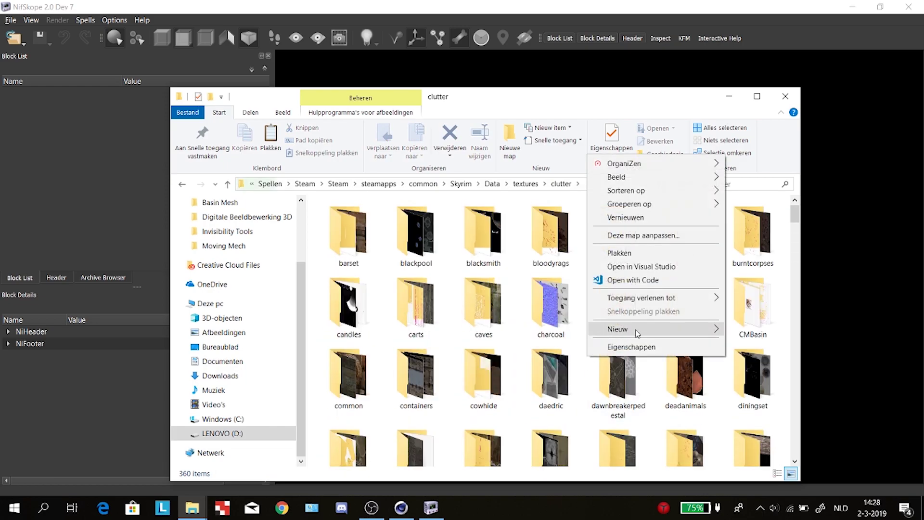
mouse_move(711, 333)
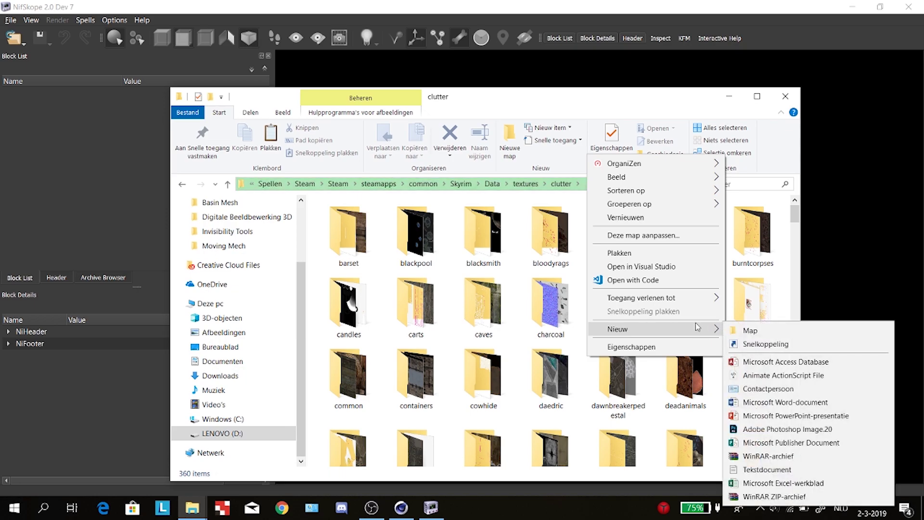
left_click(761, 330)
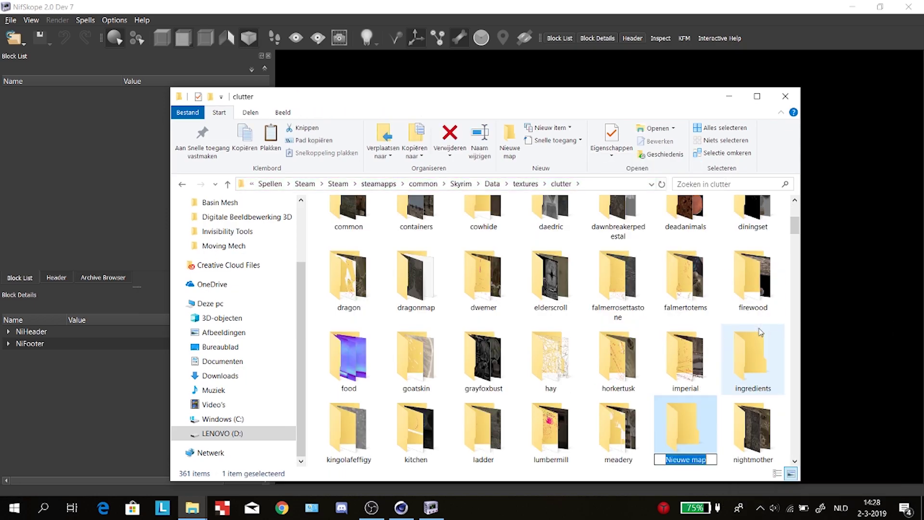
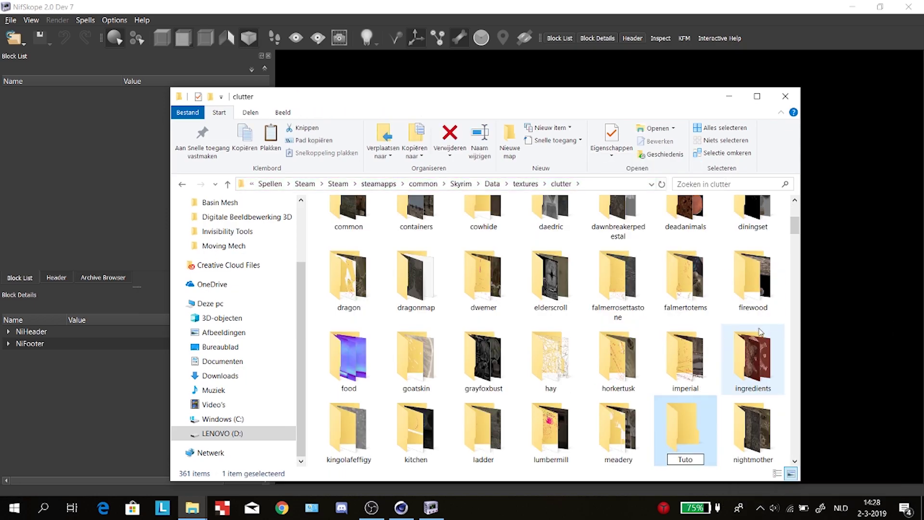
key("Return")
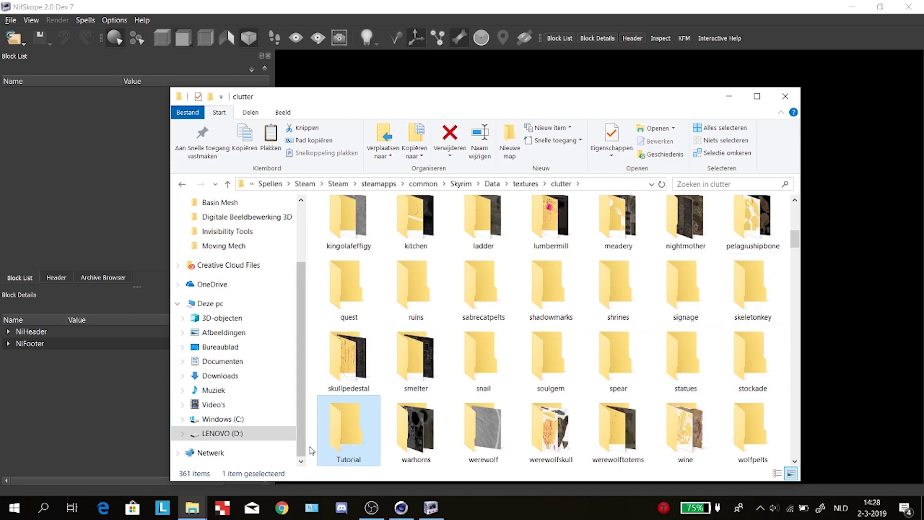
Paste the three copied DDS textures into the Tutorial folder and show the files as large thumbnails
double_click(349, 426)
right_click(407, 310)
left_click(448, 192)
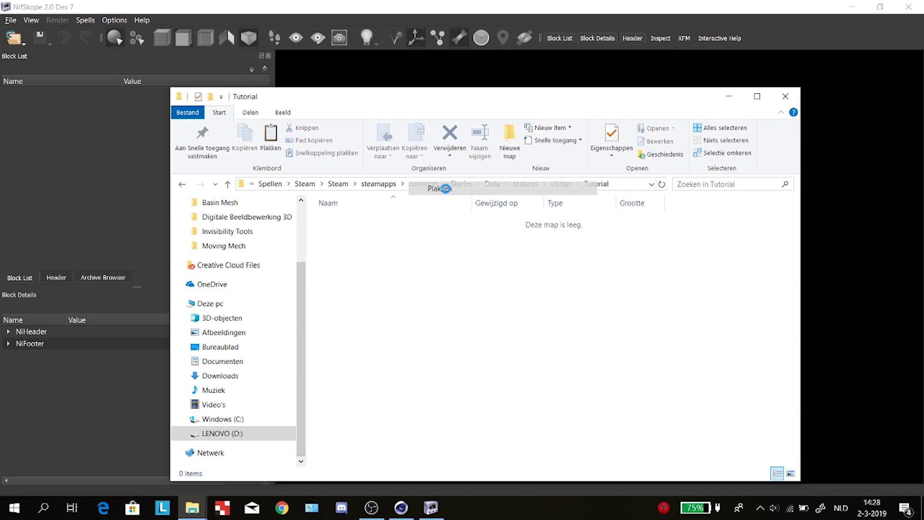
left_click(527, 304)
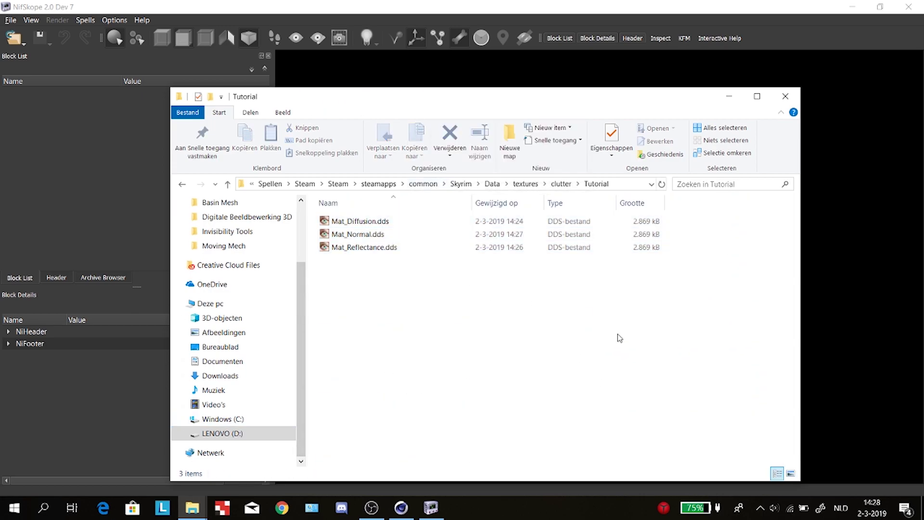
left_click(790, 474)
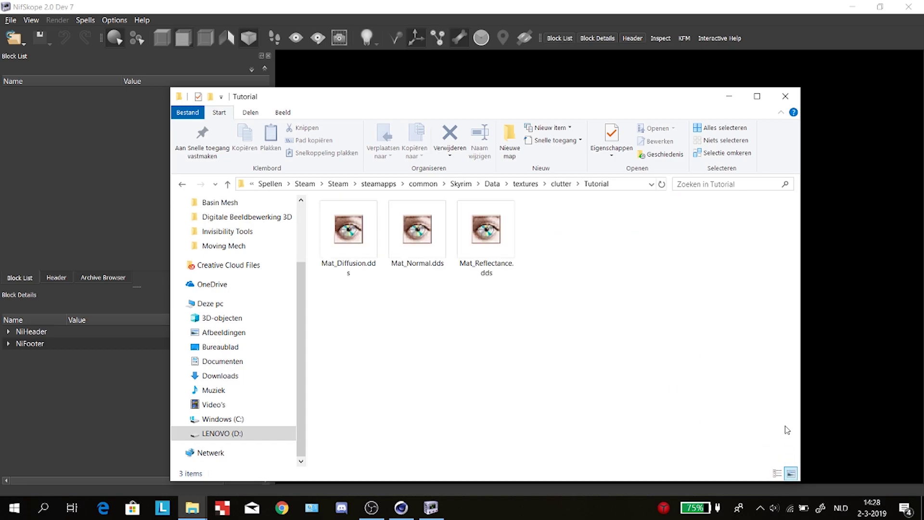
Return to NifSkope, start opening a file, and browse to Spellen\Steam\Steam on the LENOVO (D:) drive
left_click(729, 96)
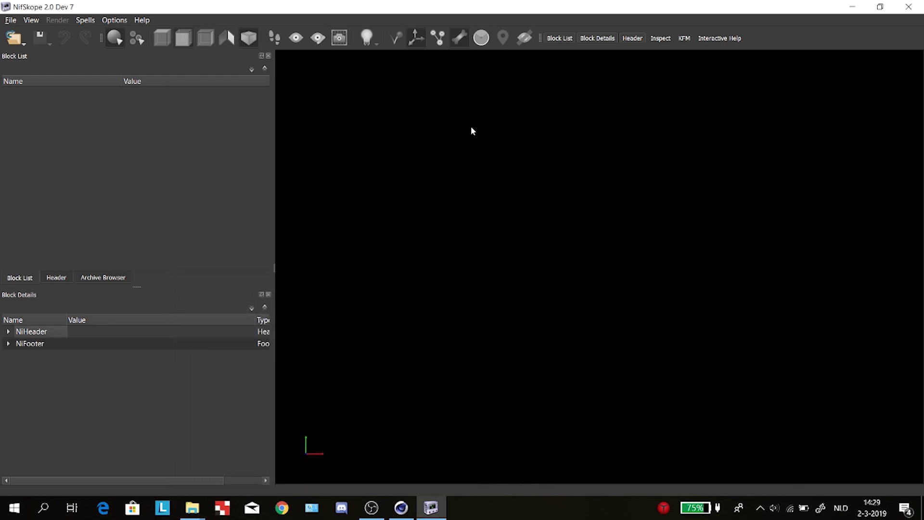
left_click(11, 20)
left_click(29, 43)
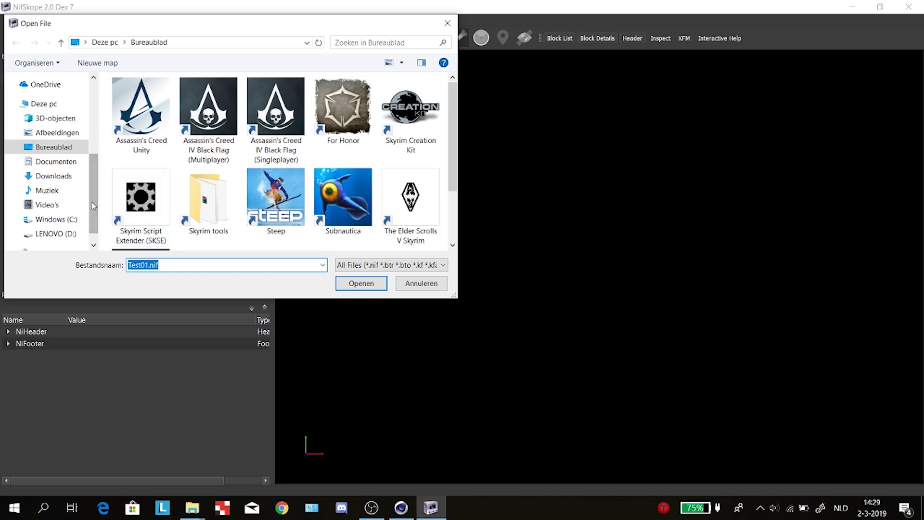
scroll(268, 164, "down", 2)
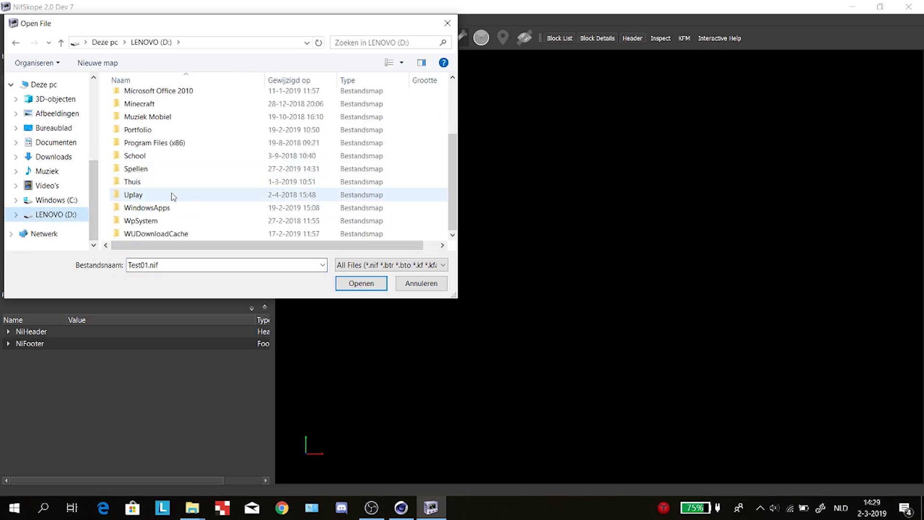
double_click(159, 169)
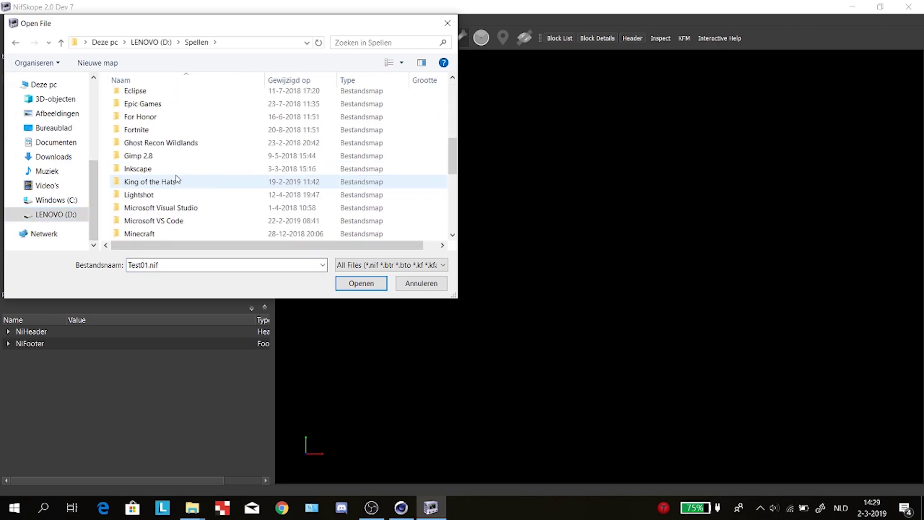
scroll(179, 179, "down", 3)
double_click(166, 180)
double_click(145, 98)
Browse from the Steam folder to steamapps\common\Skyrim\Data\Meshes
scroll(192, 163, "down", 4)
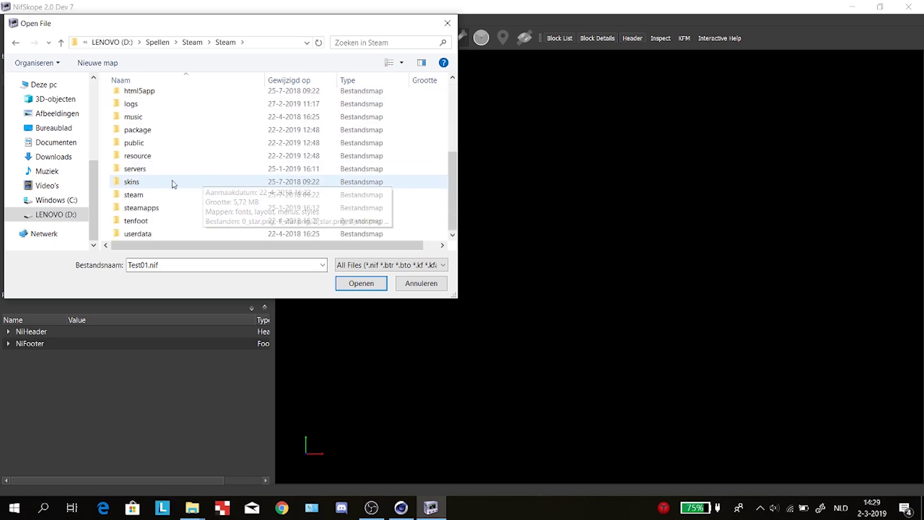
double_click(141, 207)
left_click(157, 111)
double_click(157, 99)
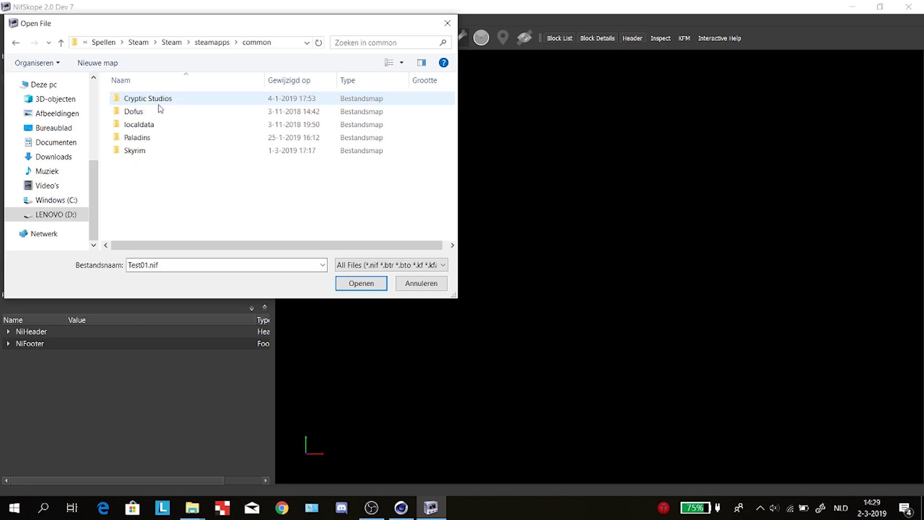
double_click(155, 151)
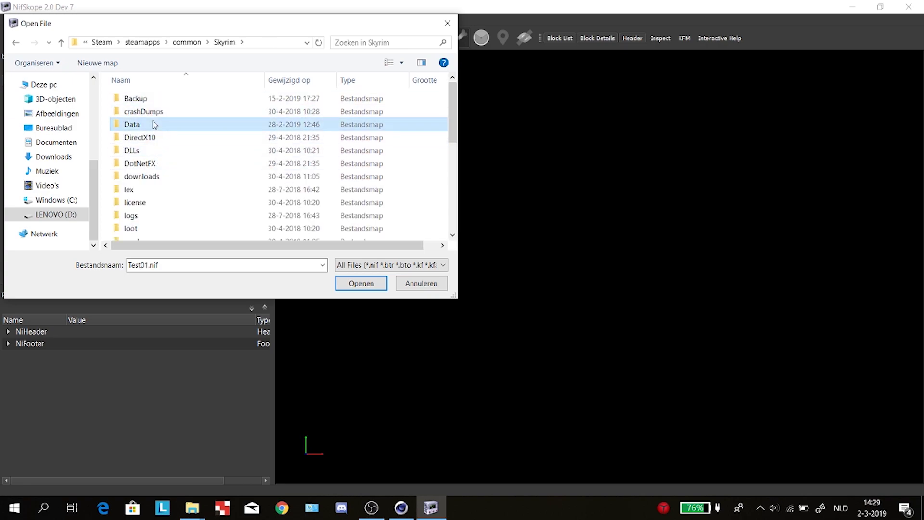
double_click(151, 124)
double_click(174, 165)
Open CMBasin2.0.nif from the CMBasin folder inside Meshes
scroll(197, 170, "down", 1)
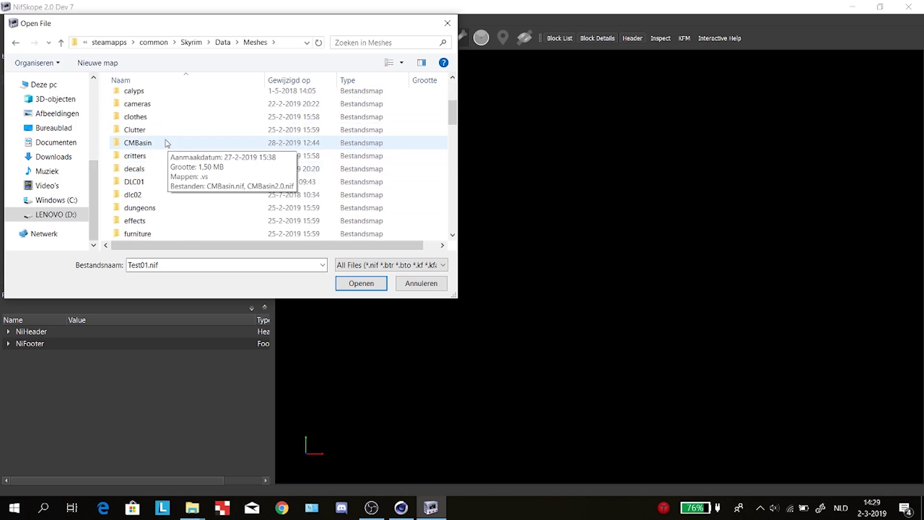
double_click(163, 131)
left_click(207, 43)
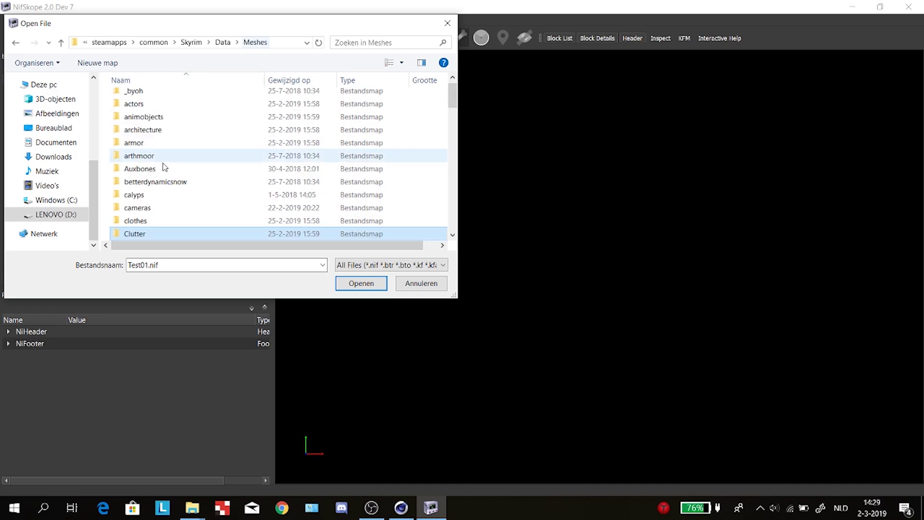
scroll(175, 165, "down", 1)
double_click(145, 206)
left_click(157, 126)
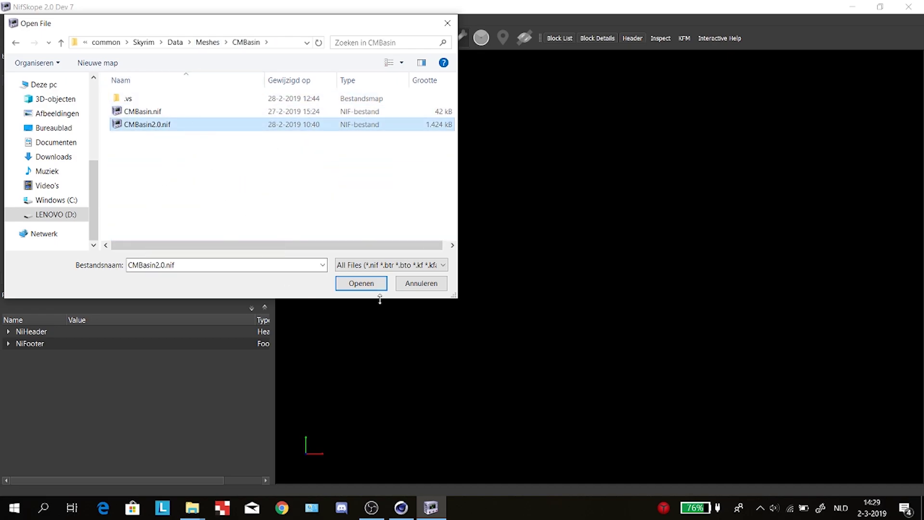
left_click(359, 284)
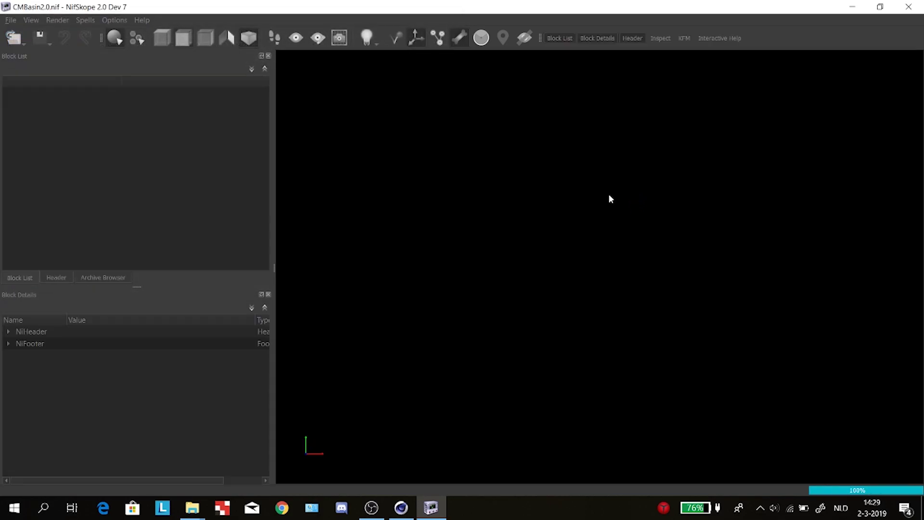
Delete the dragon figures' NiTriShape, NocturnalBasin:5, from the basin mesh
left_click_drag(755, 241, 429, 229)
left_click(628, 230)
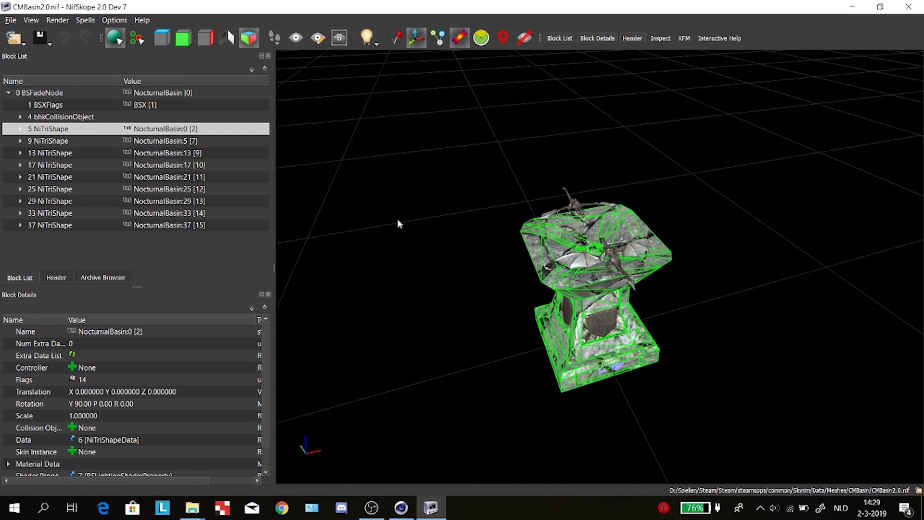
left_click(573, 212)
left_click_drag(574, 213, 609, 279)
left_click(609, 279)
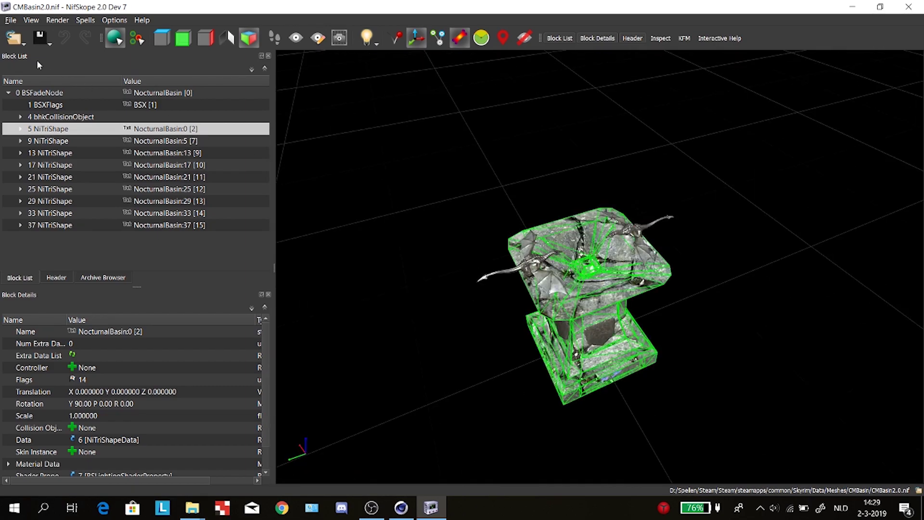
left_click(528, 262)
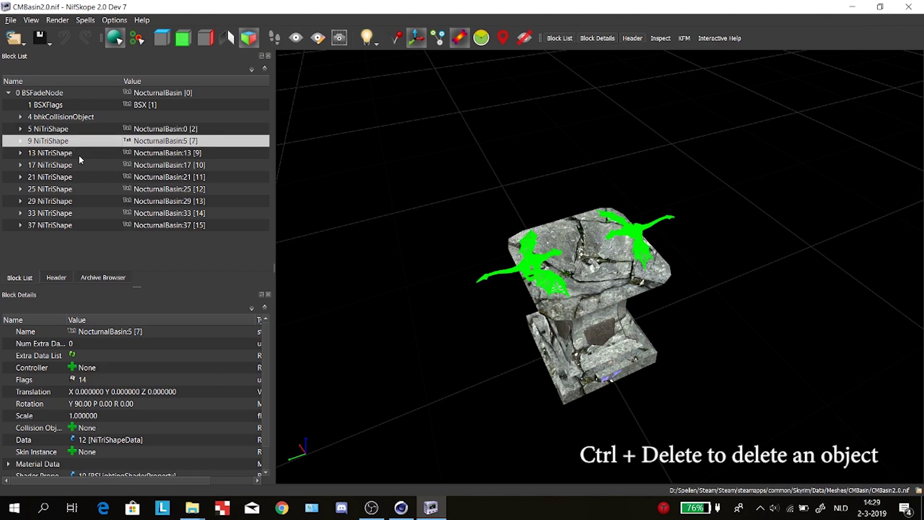
key("ctrl+Delete")
Delete the small plate on the pedestal's base, NocturnalBasin:13, and the NiTriShapes NocturnalBasin:17 and NocturnalBasin:21
left_click_drag(500, 424, 515, 342)
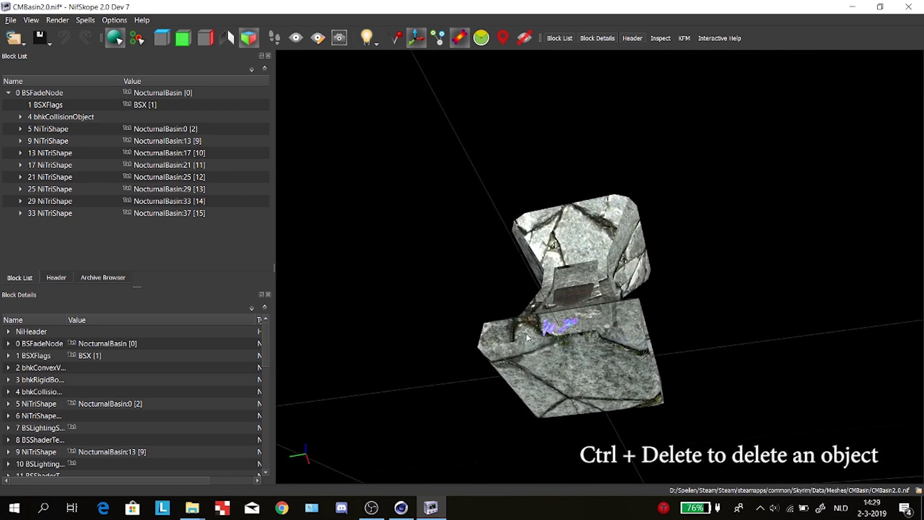
left_click(571, 300)
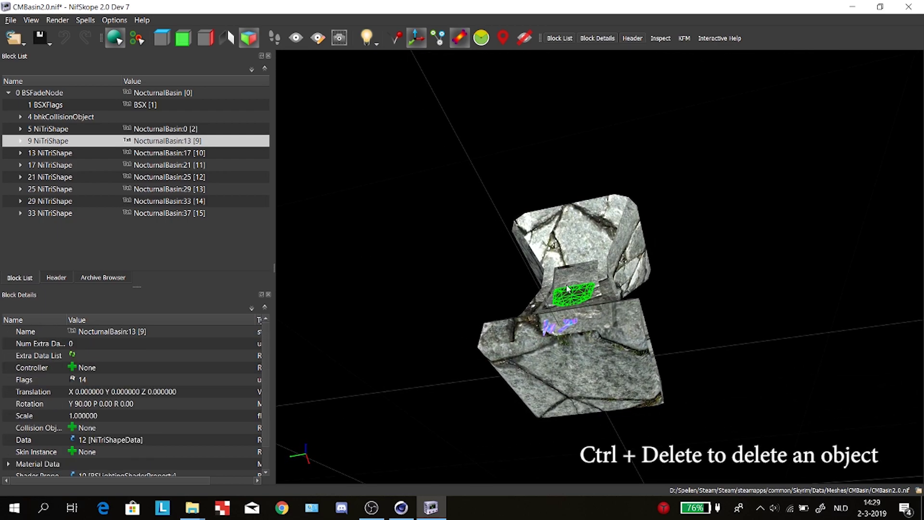
key("ctrl+Delete")
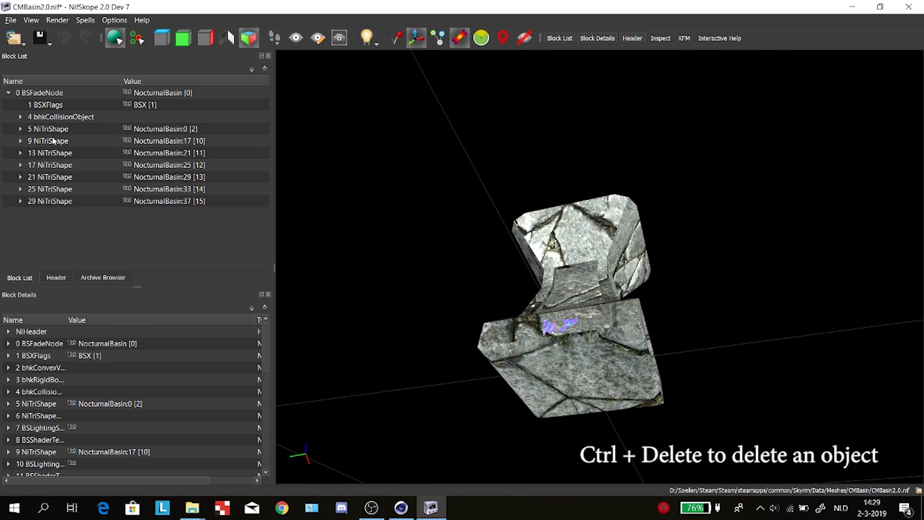
left_click(41, 140)
key("ctrl+Delete")
left_click(43, 141)
key("ctrl+Delete")
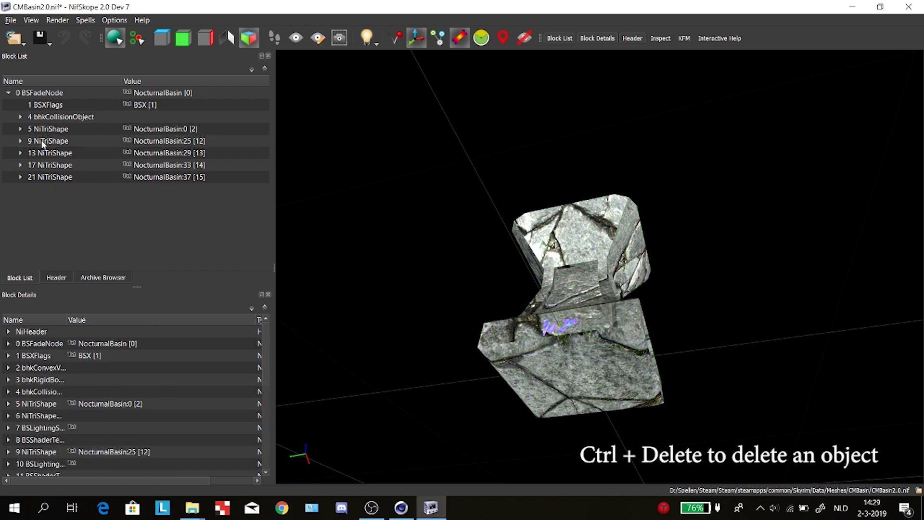
Delete the NiTriShapes NocturnalBasin:25, :29, :33 and :37, leaving NocturnalBasin:0 as the only shape
left_click(50, 165)
left_click(57, 143)
key("ctrl+Delete")
left_click(59, 144)
key("ctrl+Delete")
left_click(58, 145)
key("ctrl+Delete")
left_click(66, 143)
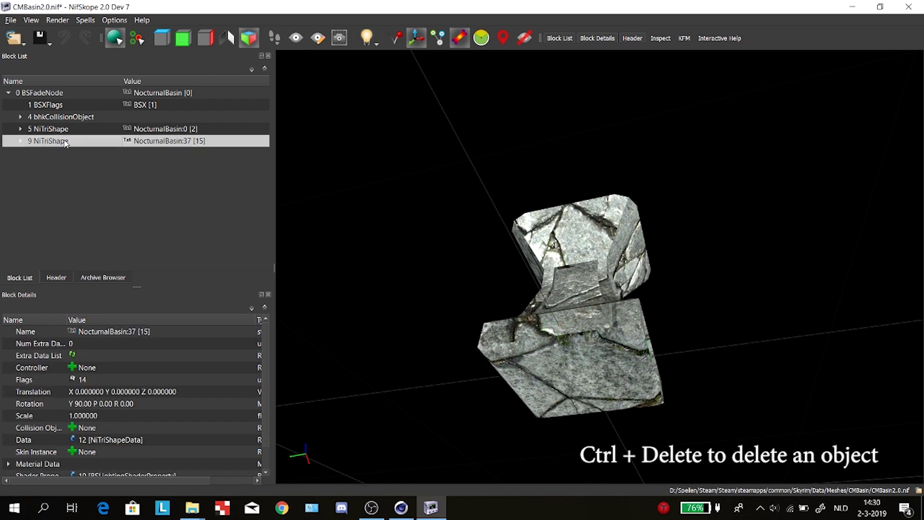
key("ctrl+Delete")
Import Tutorial.obj from the desktop to replace the NocturnalBasin:0 NiTriShape
left_click(62, 130)
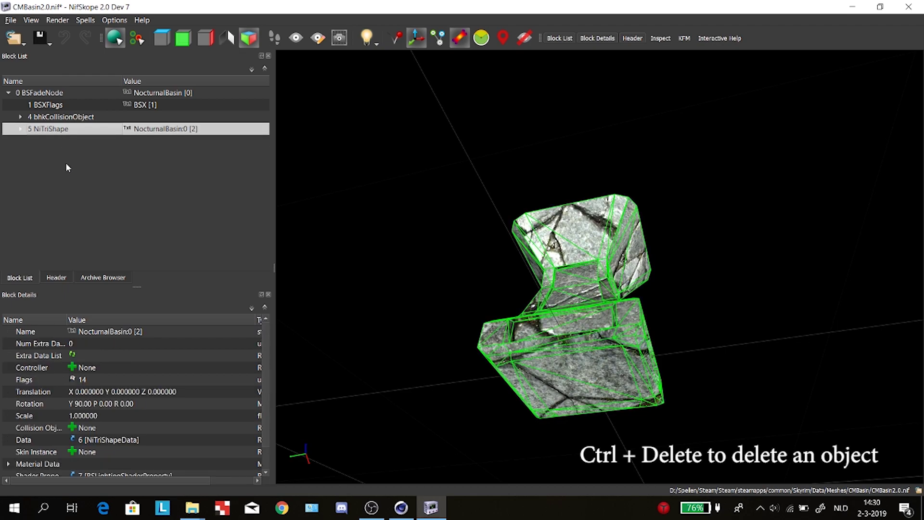
left_click(20, 129)
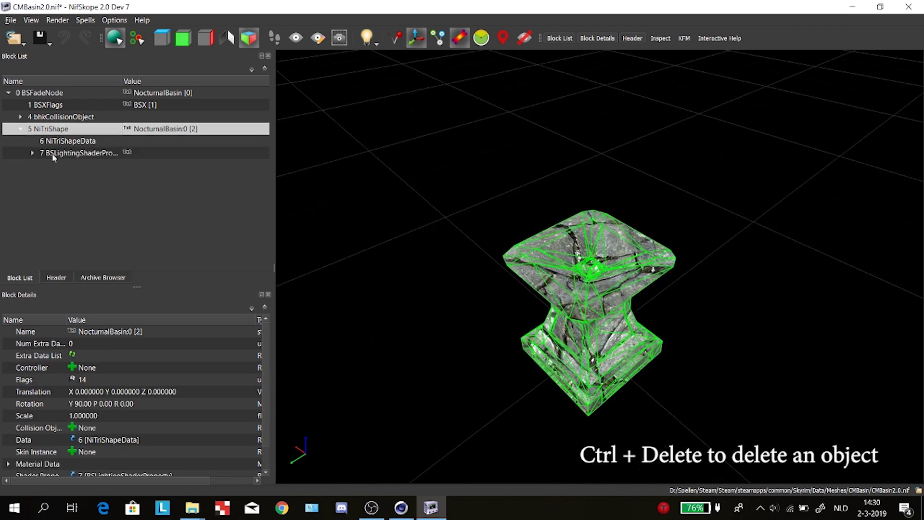
left_click(10, 20)
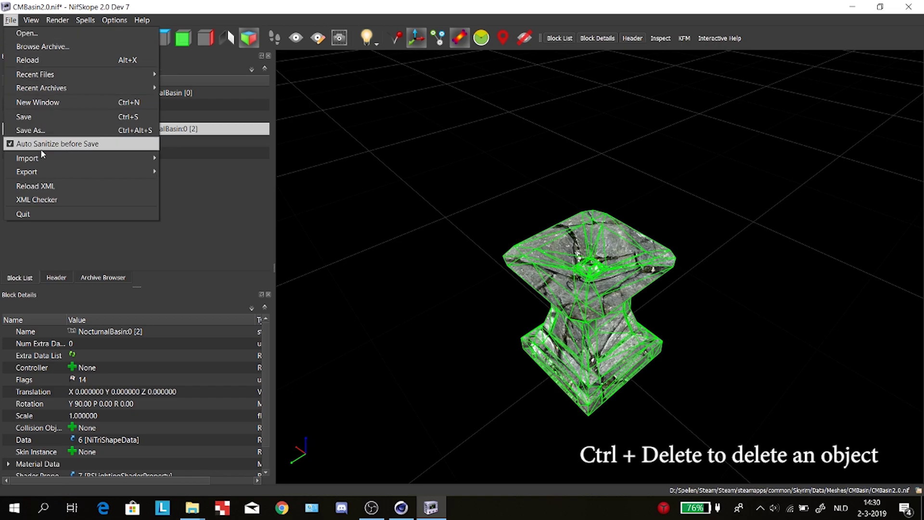
mouse_move(52, 165)
left_click(190, 158)
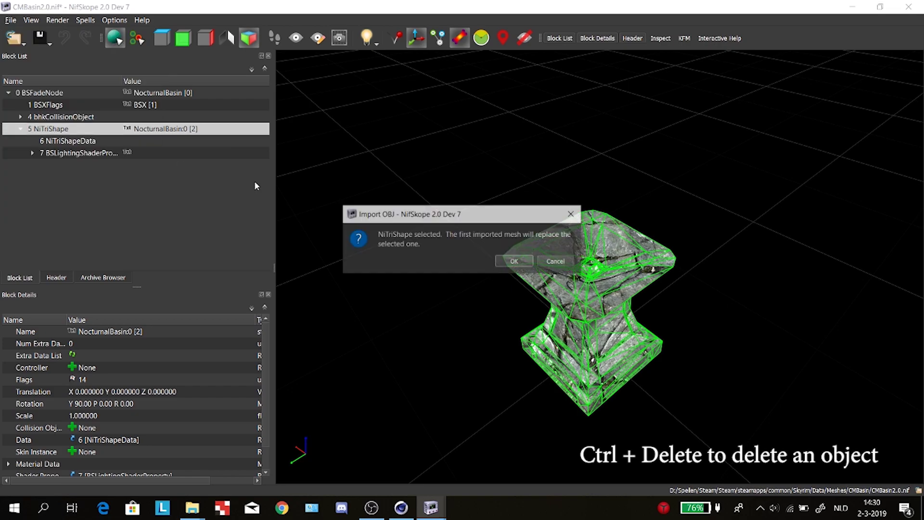
left_click(504, 260)
scroll(295, 186, "down", 3)
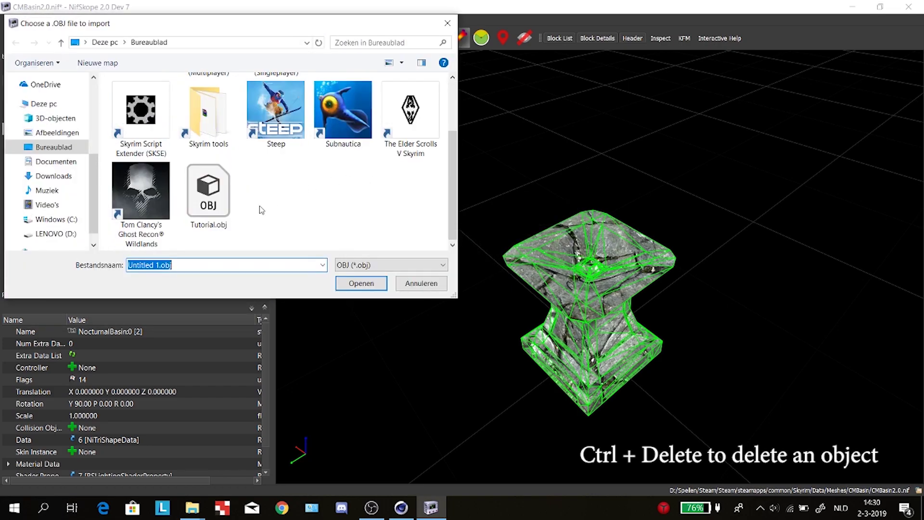
left_click(208, 192)
left_click(361, 283)
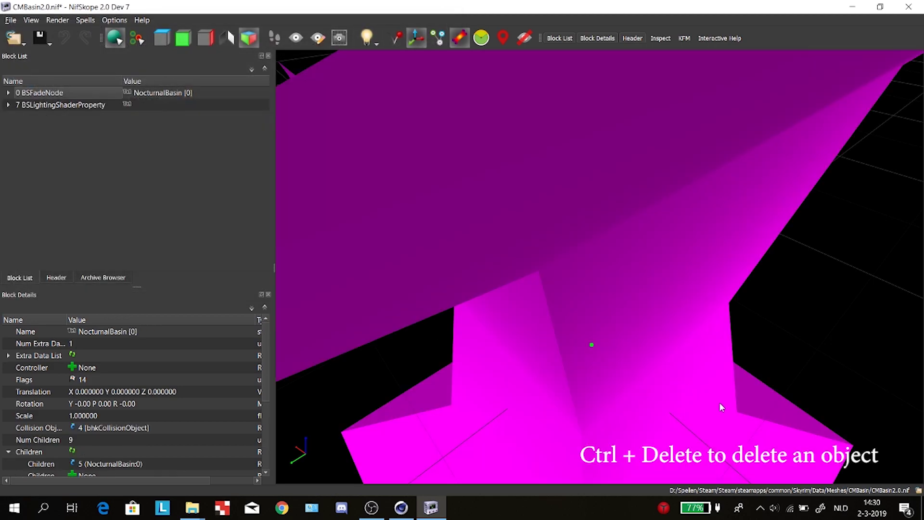
Examine the imported pedestal from several sides, its data and shader blocks, and the detached BSLightingShaderProperty with its texture set
scroll(716, 398, "down", 5)
left_click_drag(677, 336, 539, 311)
left_click_drag(460, 327, 575, 291)
left_click(503, 248)
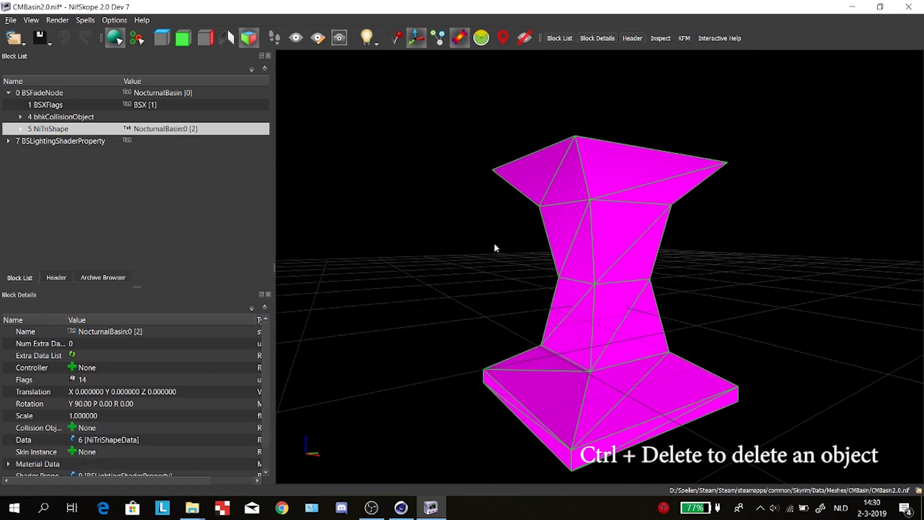
left_click_drag(512, 252, 580, 224)
left_click_drag(651, 252, 460, 273)
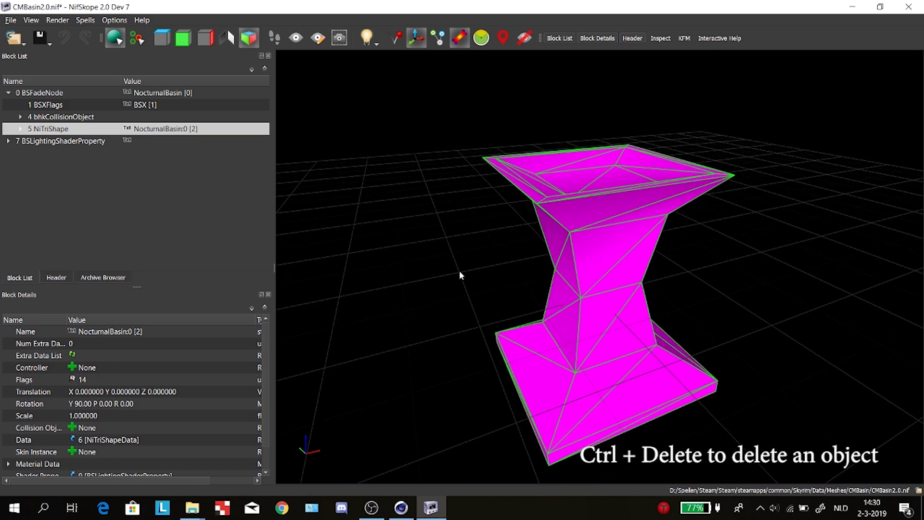
left_click(21, 129)
left_click(56, 141)
left_click(62, 153)
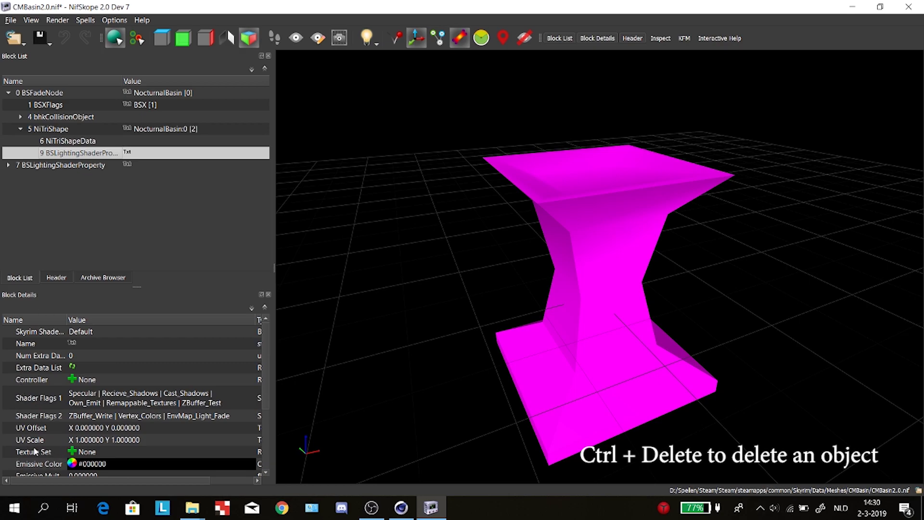
left_click(8, 165)
left_click(59, 164)
Set the Texture Set of the pedestal's BSLightingShaderProperty to block 8
left_click(69, 154)
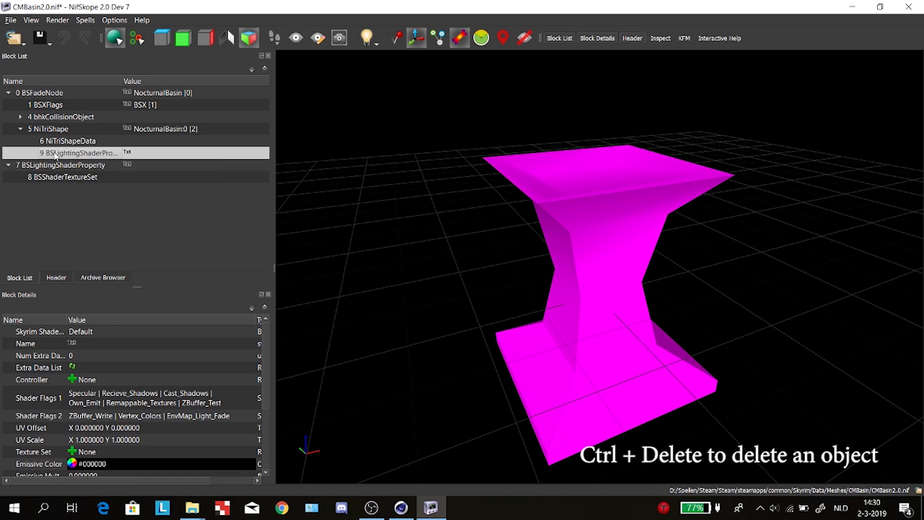
double_click(86, 451)
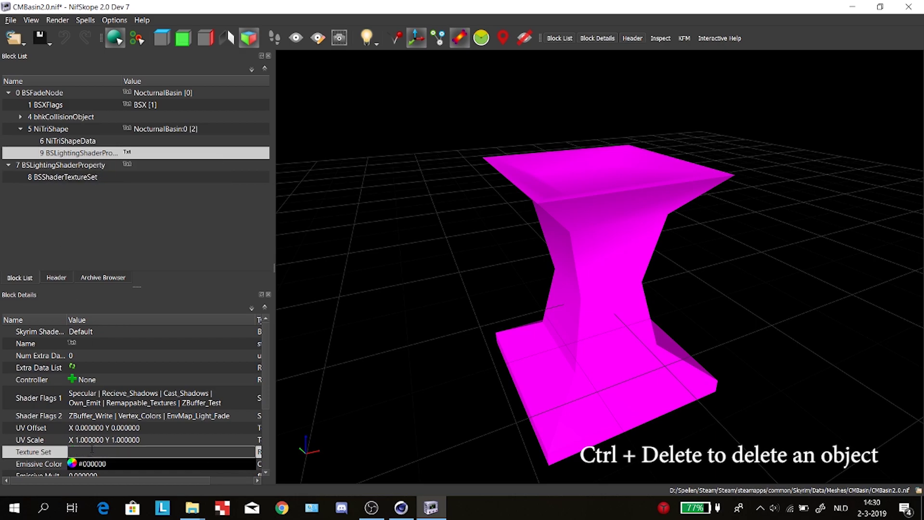
type("8")
key("Return")
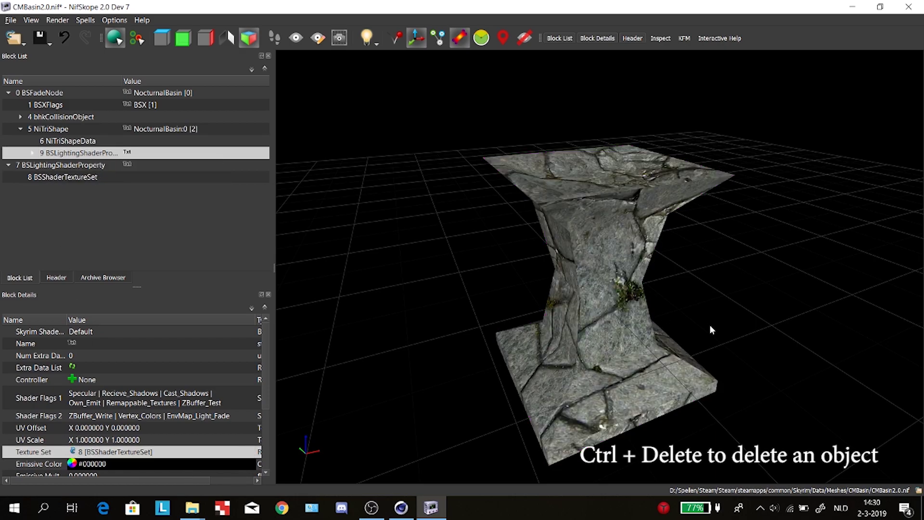
left_click_drag(619, 301, 433, 202)
Open the texture file chooser for the stonefloor01.dds entry of the BSShaderTextureSet, accepting that the change cannot be undone
left_click(33, 153)
left_click(67, 166)
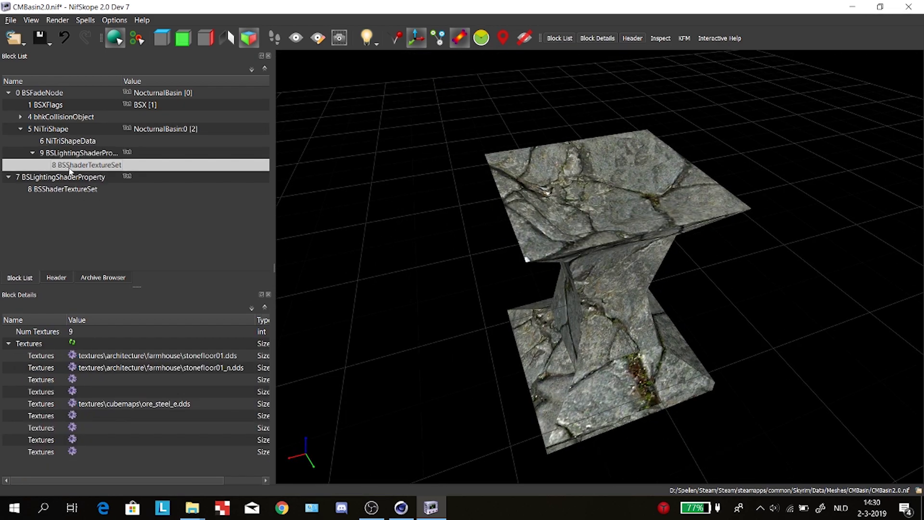
left_click(75, 346)
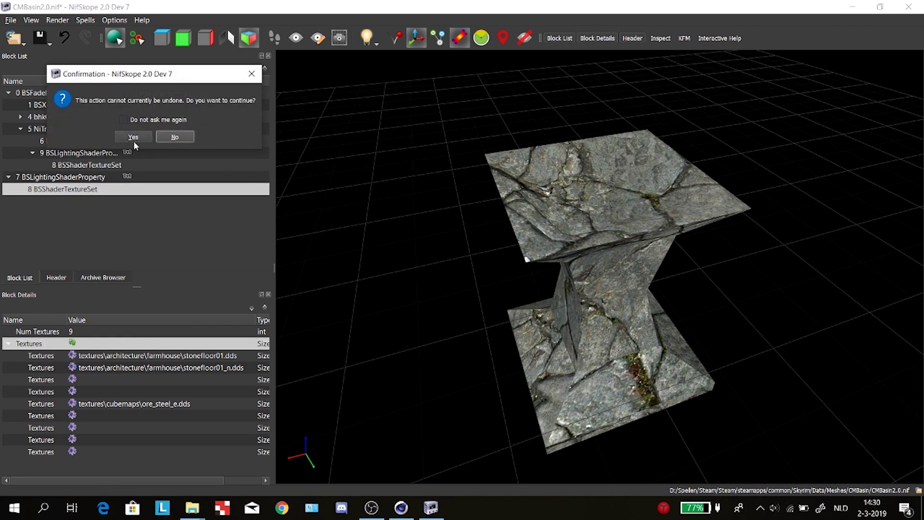
left_click(133, 139)
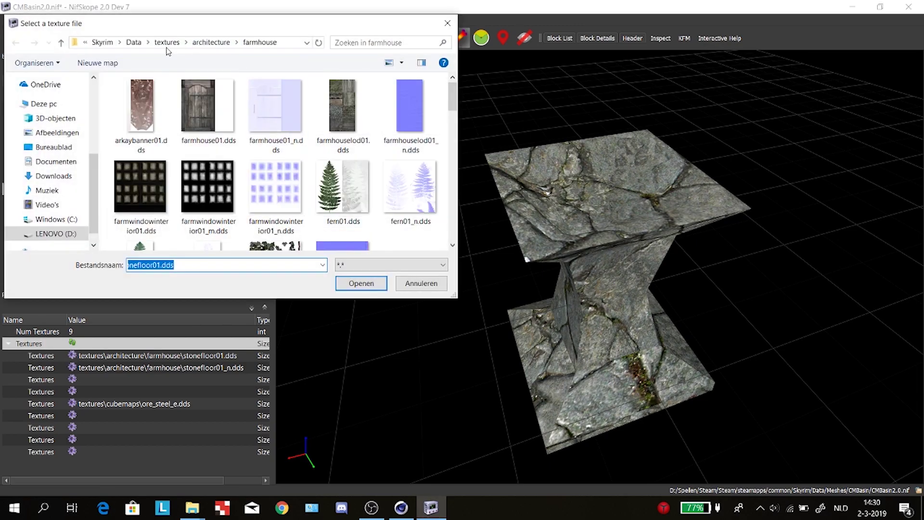
Browse the texture file chooser to the clutter folder inside Skyrim's Data\textures directory
left_click(167, 42)
scroll(177, 184, "down", 1)
scroll(177, 185, "down", 2)
scroll(174, 163, "up", 2)
scroll(169, 152, "down", 3)
scroll(171, 152, "down", 2)
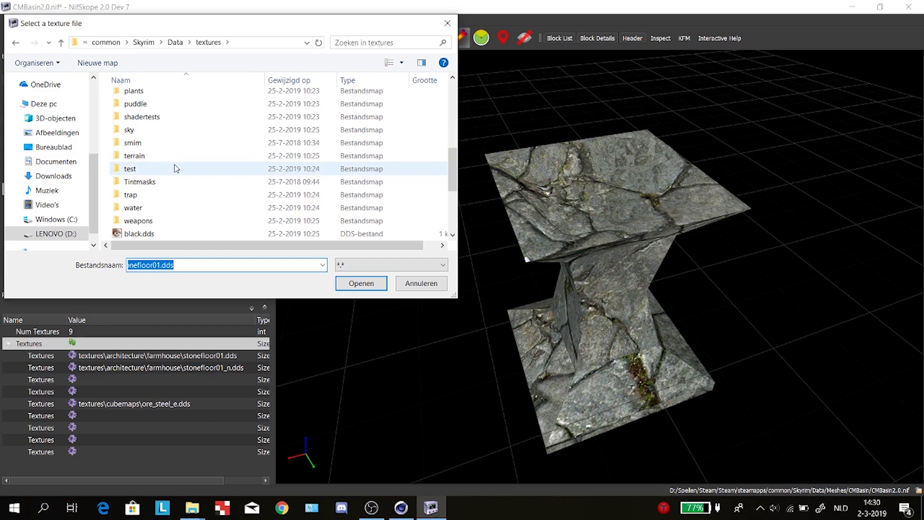
scroll(176, 168, "up", 3)
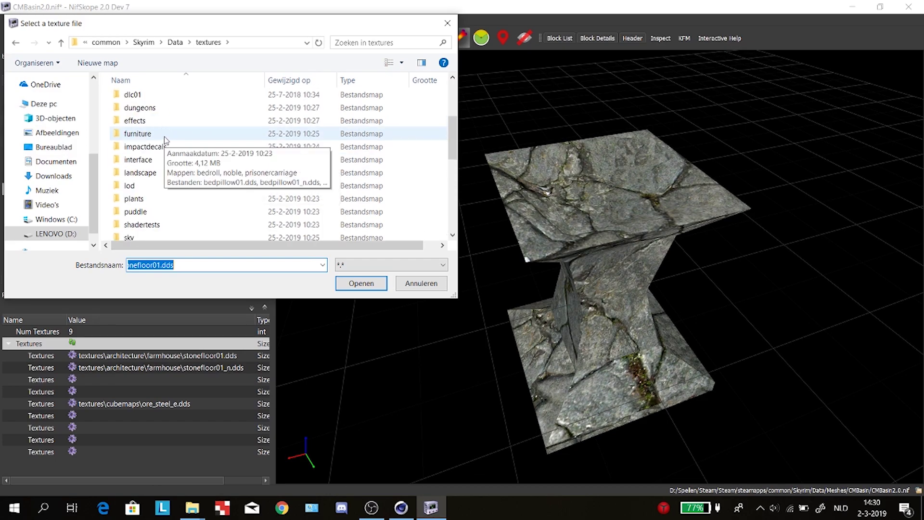
scroll(173, 212, "up", 1)
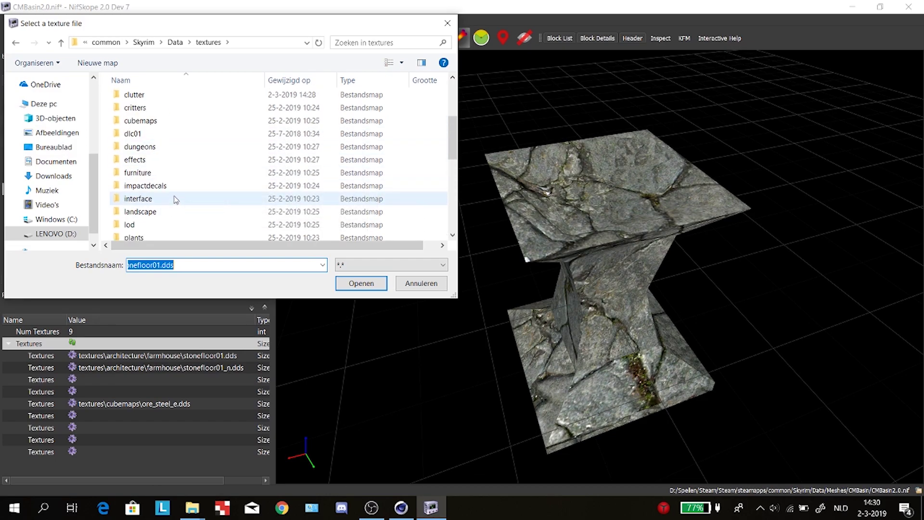
double_click(155, 98)
Search the clutter folder for "tutor" and open the Tutorial folder
scroll(239, 189, "down", 3)
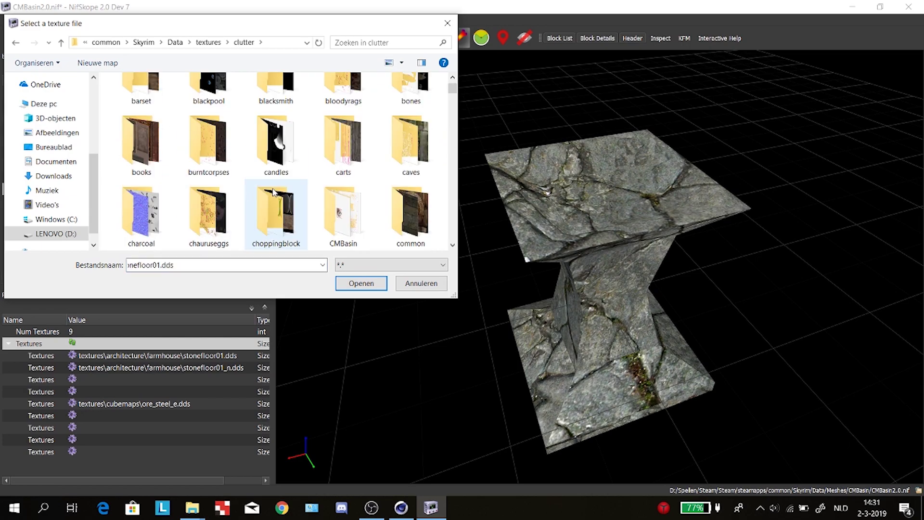
scroll(219, 243, "down", 2)
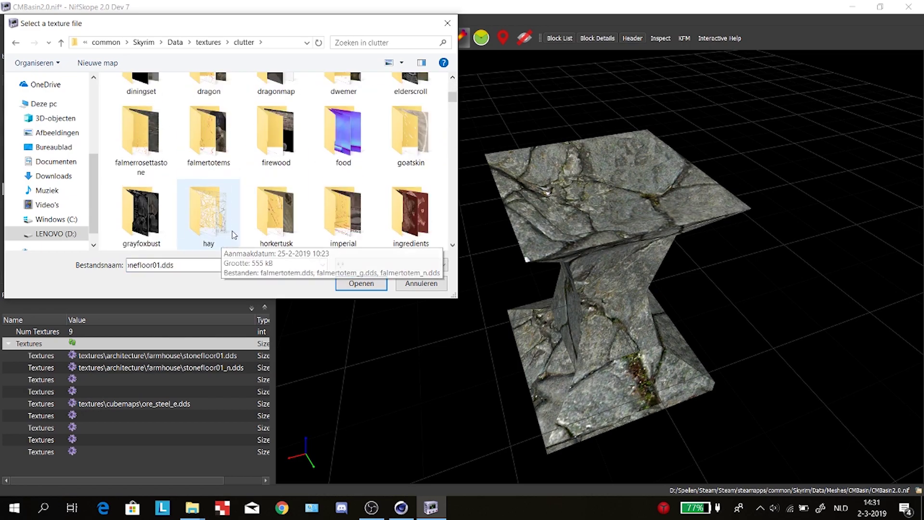
scroll(238, 236, "down", 2)
scroll(240, 235, "down", 3)
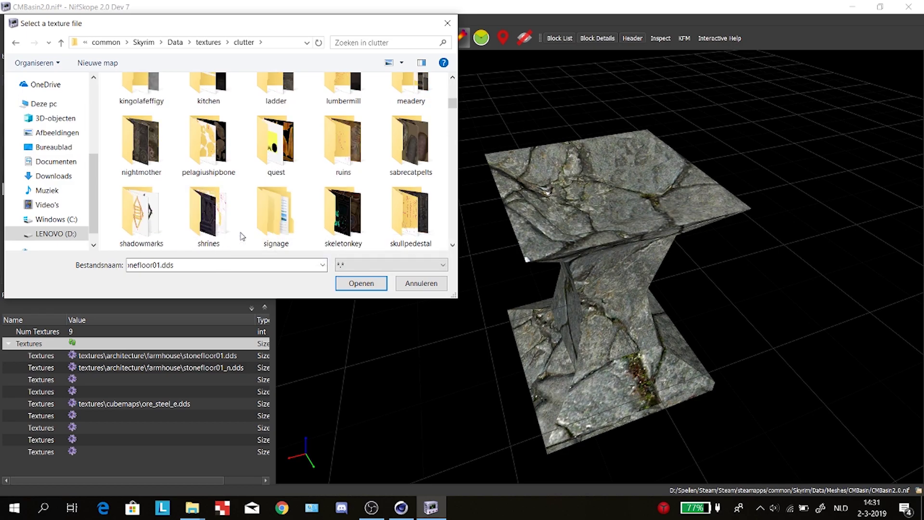
scroll(242, 236, "down", 3)
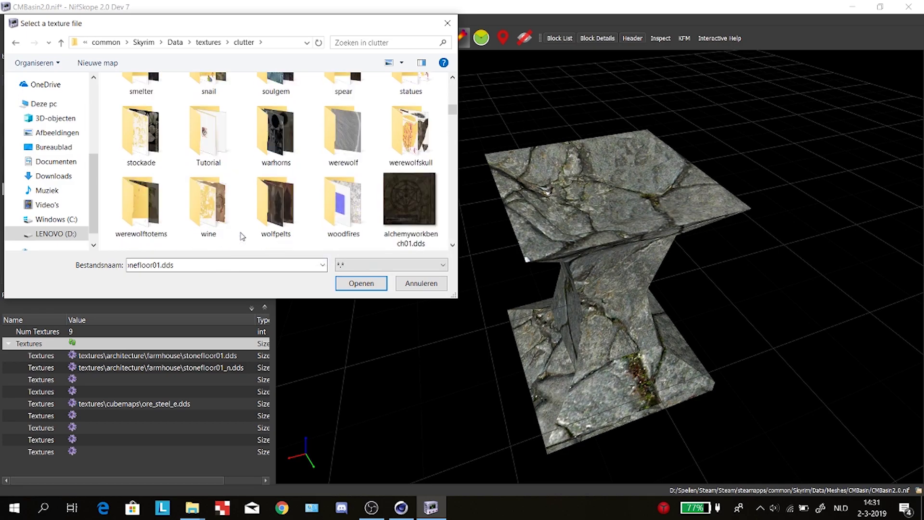
scroll(331, 134, "up", 1)
scroll(340, 120, "up", 10)
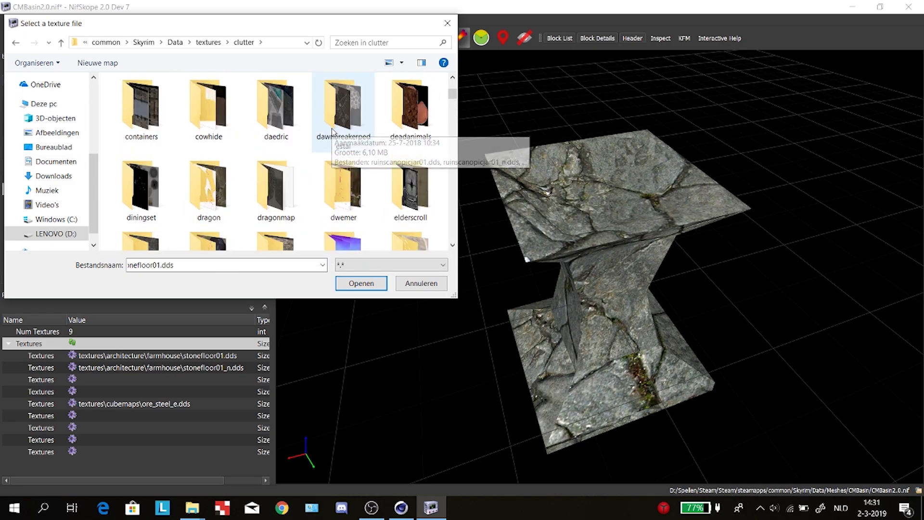
left_click(369, 42)
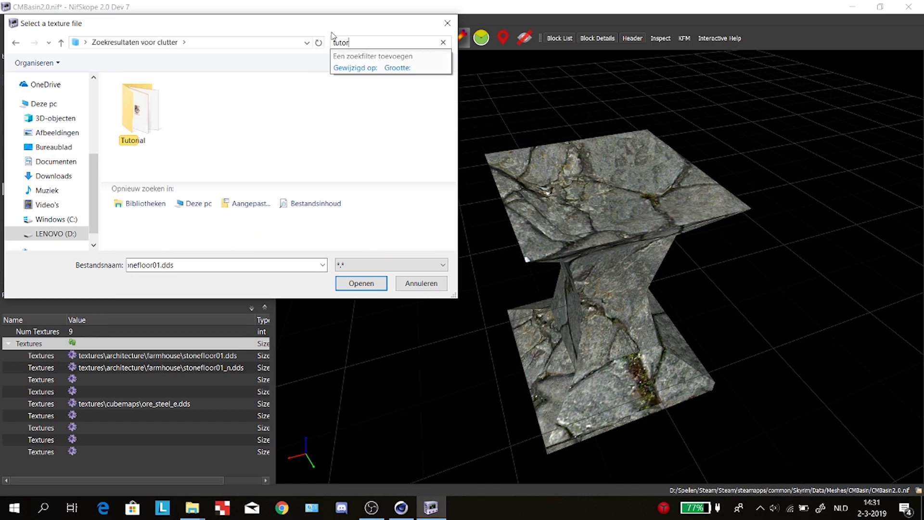
double_click(139, 111)
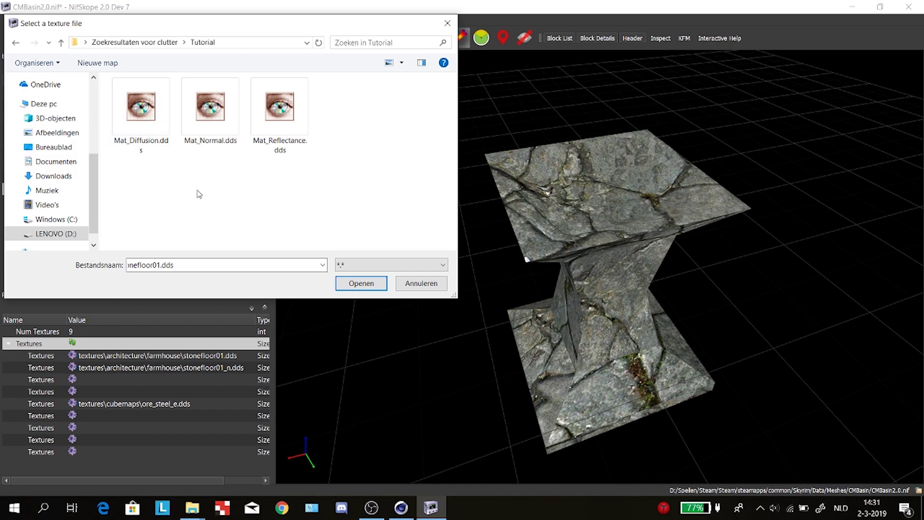
Assign Mat_Diffusion.dds to the first texture entry, then read and dismiss the texture dimension warning's details
left_click(120, 129)
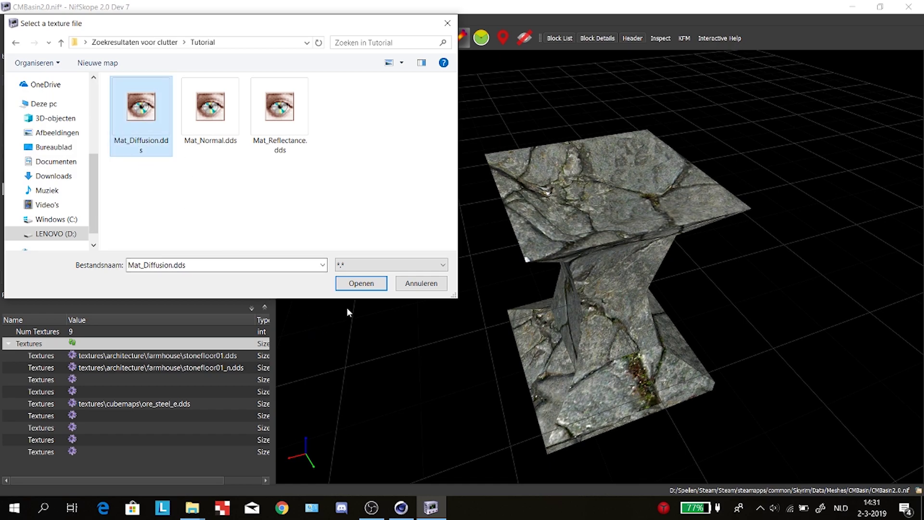
left_click(351, 282)
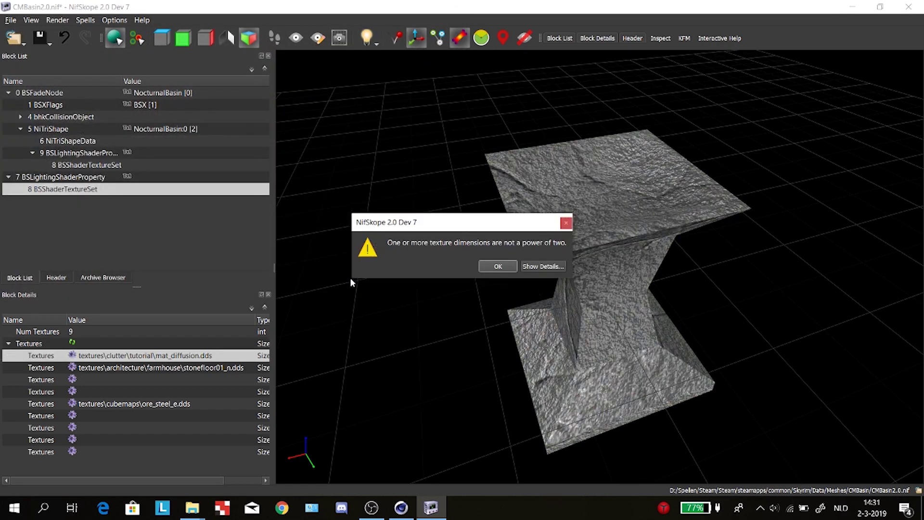
left_click(556, 266)
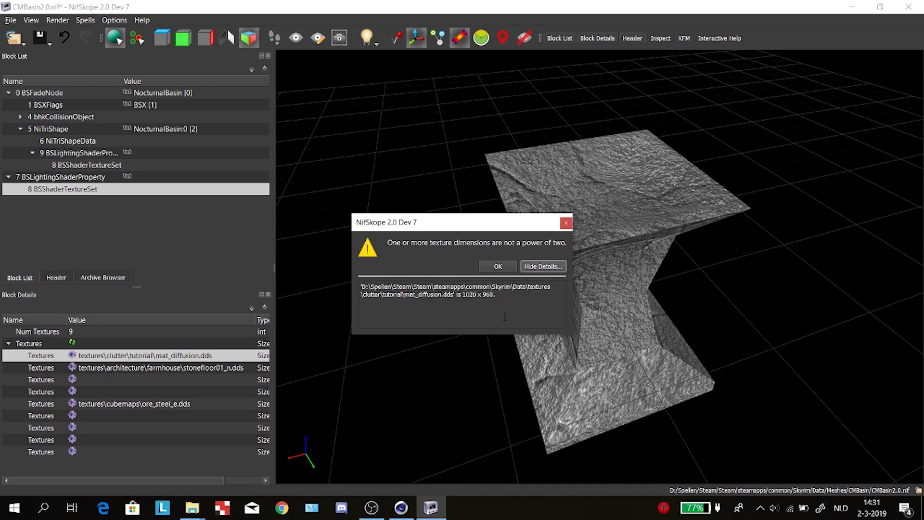
triple_click(512, 292)
left_click(498, 266)
left_click_drag(521, 281, 284, 353)
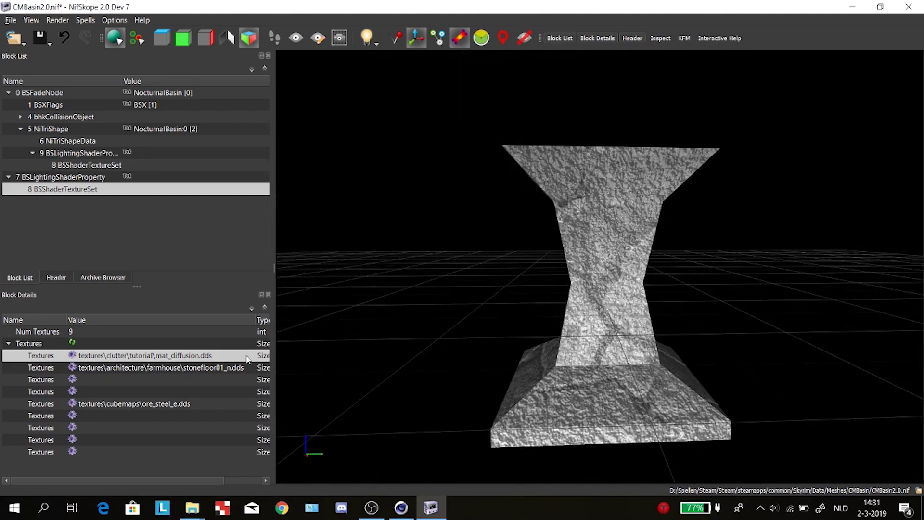
Start replacing the stonefloor01_n.dds texture entry, accept that it cannot be undone, and browse to textures\clutter
left_click(75, 369)
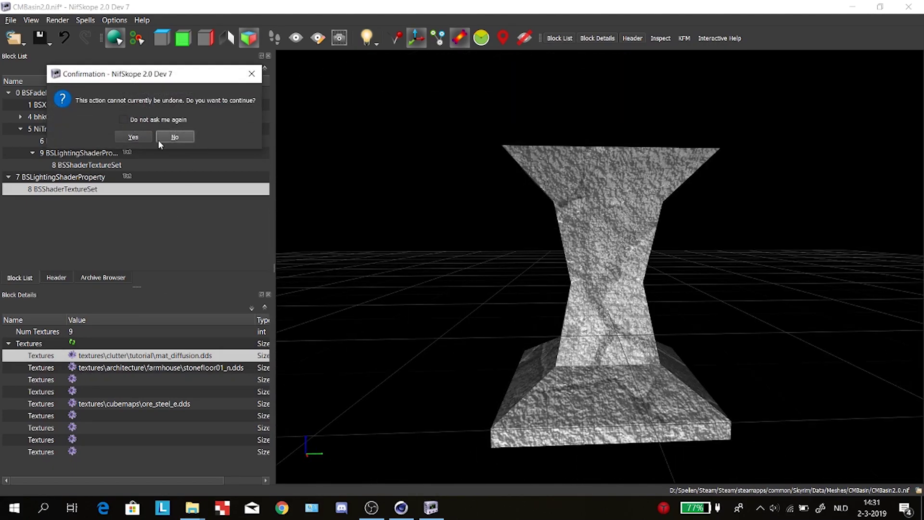
left_click(131, 138)
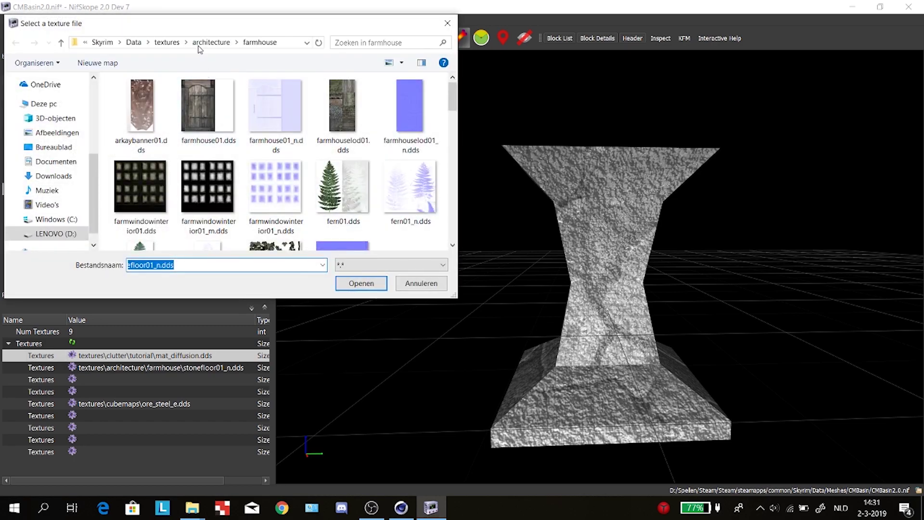
left_click(211, 42)
left_click(167, 43)
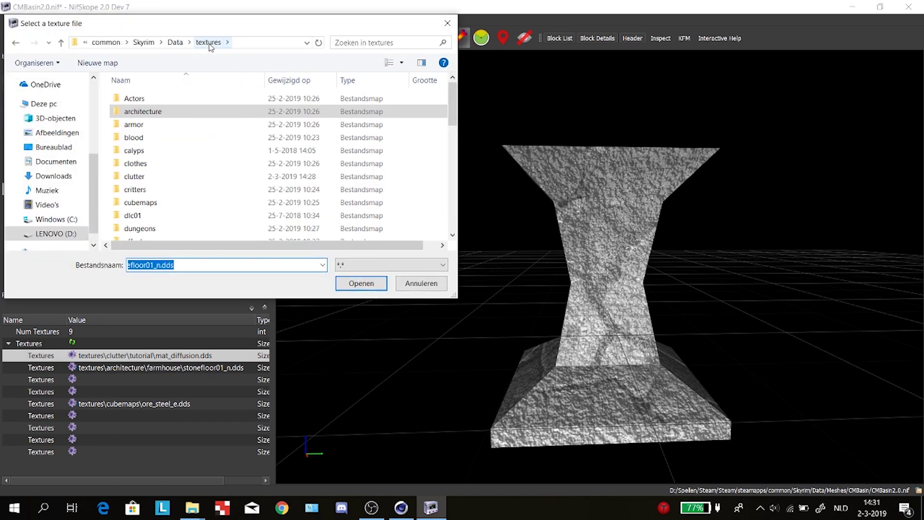
left_click(158, 189)
scroll(157, 189, "down", 1)
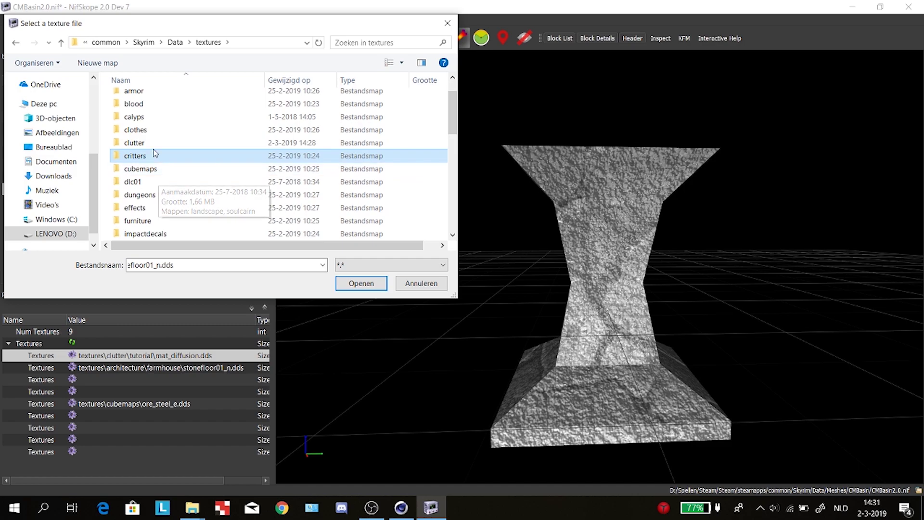
double_click(154, 150)
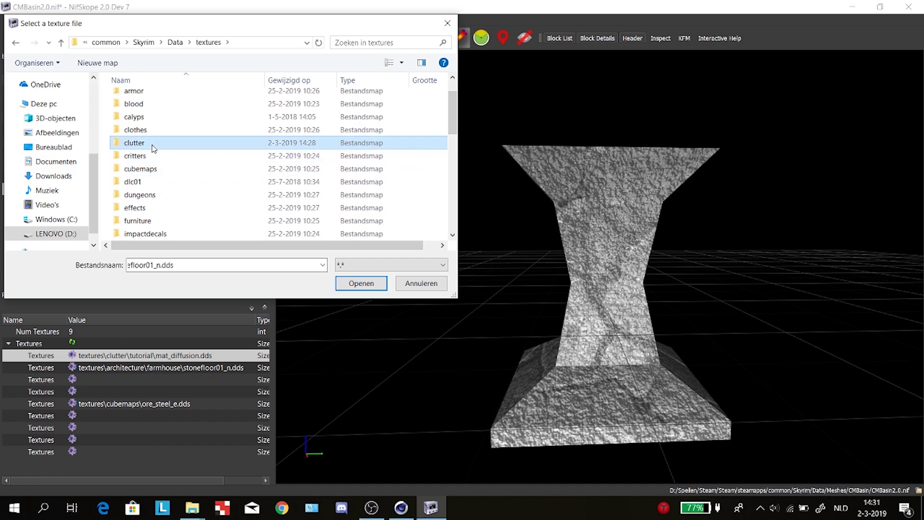
Find the Tutorial folder within clutter and assign its Mat_Normal.dds to the second texture entry, dismissing the warning
left_click(361, 43)
left_click(337, 57)
double_click(168, 139)
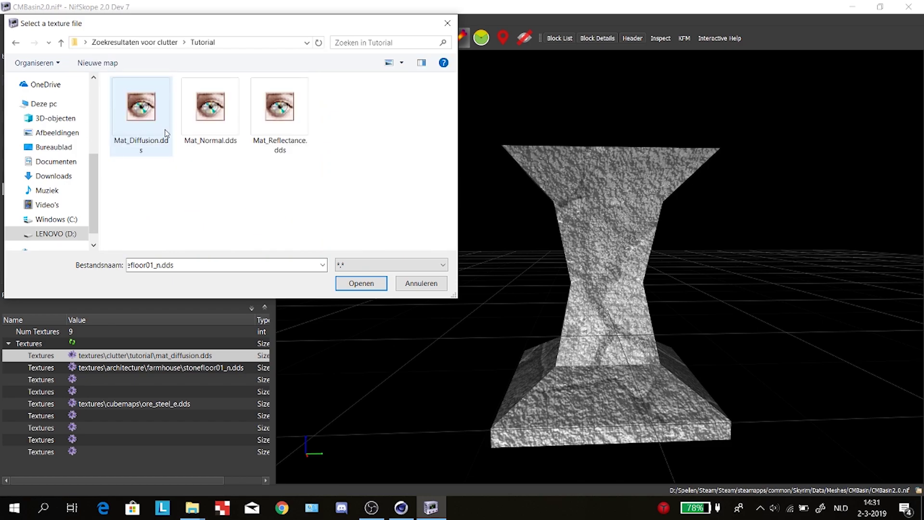
left_click(219, 124)
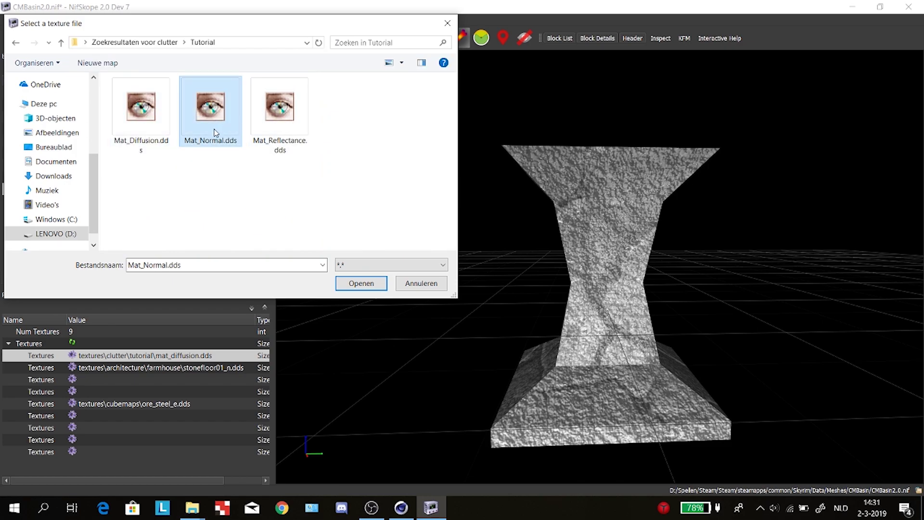
left_click(361, 283)
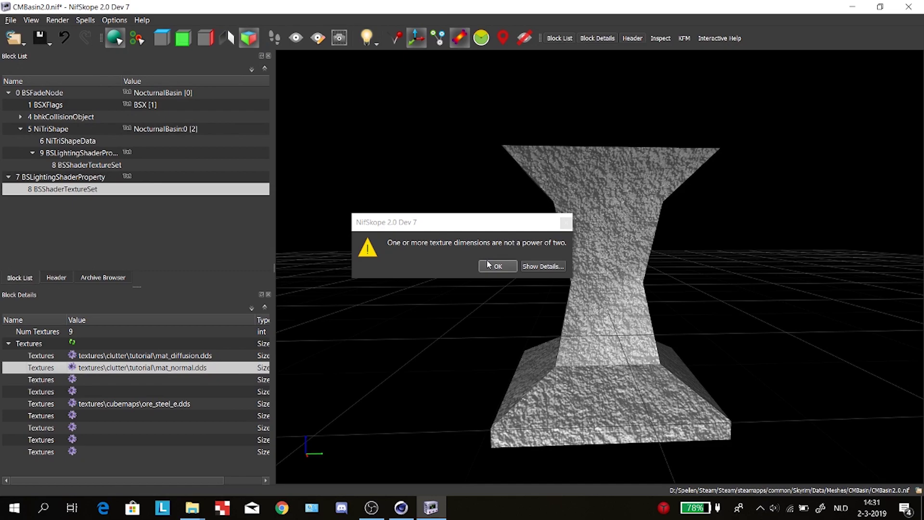
left_click(496, 265)
left_click_drag(475, 234, 621, 250)
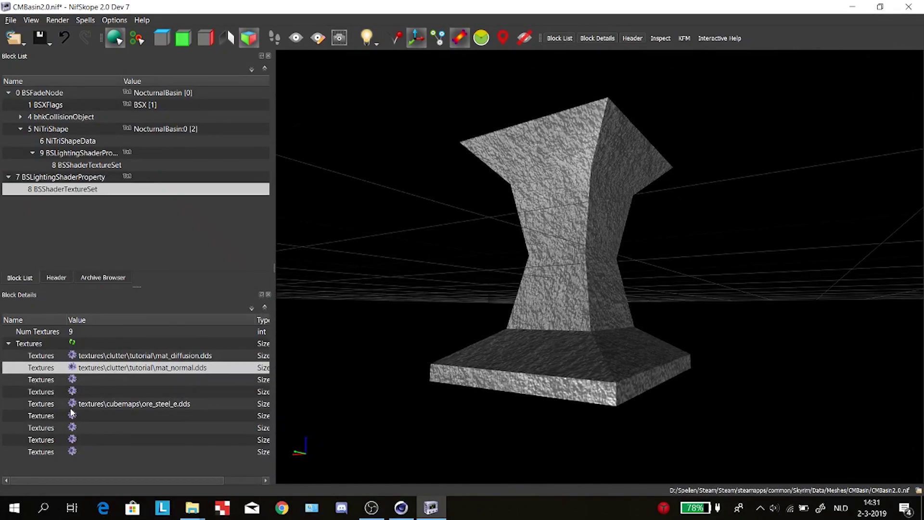
Start replacing the ore_steel_e.dds cubemap entry, accept that it cannot be undone, and browse to textures\clutter
left_click_drag(239, 189, 246, 180)
left_click(144, 134)
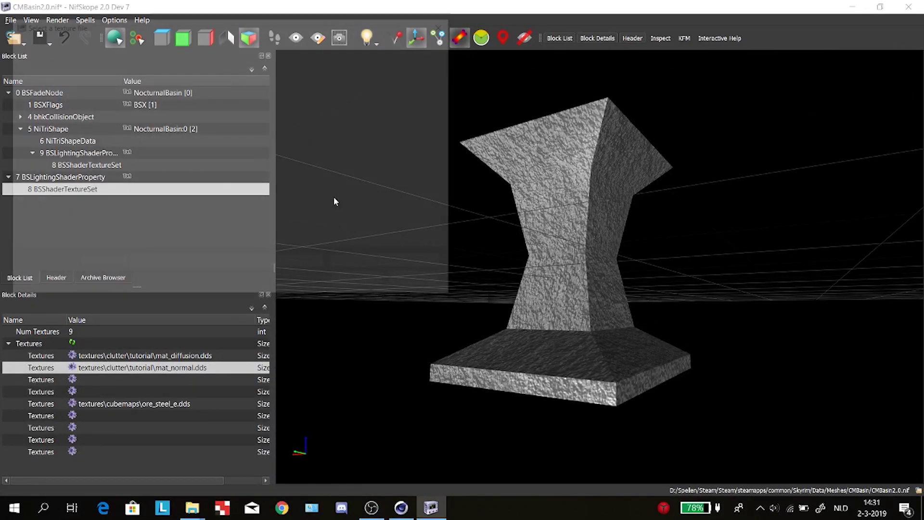
left_click(208, 42)
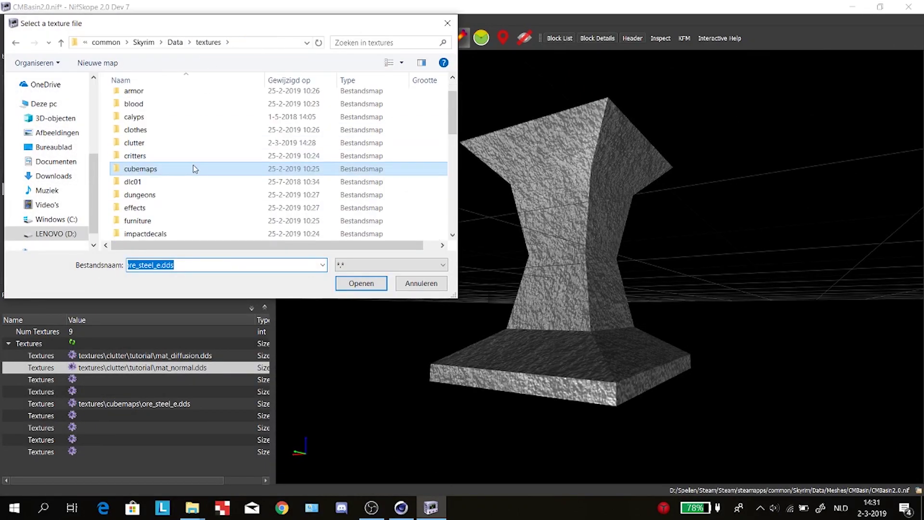
scroll(193, 174, "down", 1)
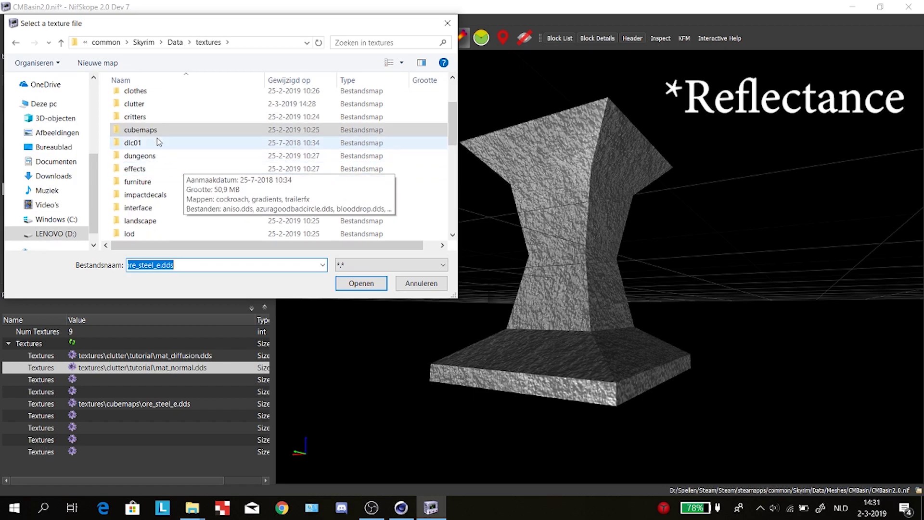
double_click(138, 104)
scroll(286, 188, "down", 3)
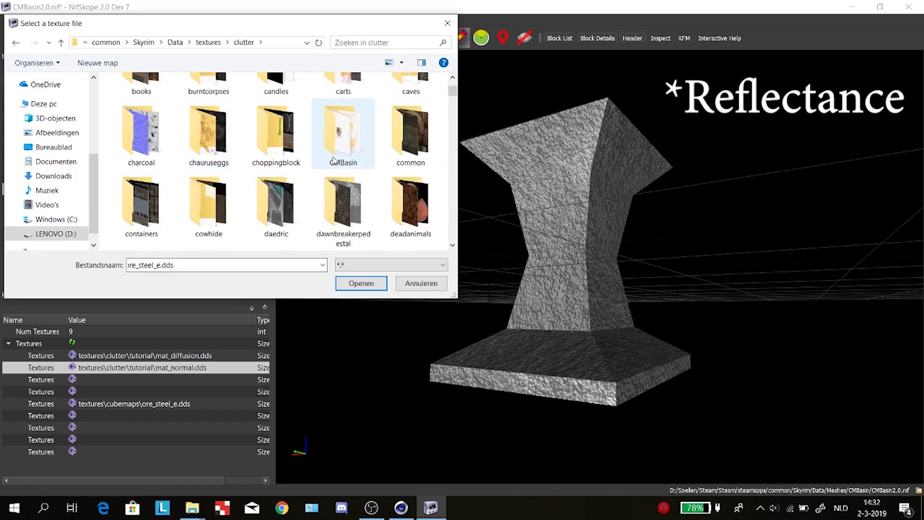
Search clutter for "tuto" and assign Mat_Reflectance.dds from the Tutorial folder to the fifth texture entry, dismissing the warning
left_click(376, 43)
type("tuto")
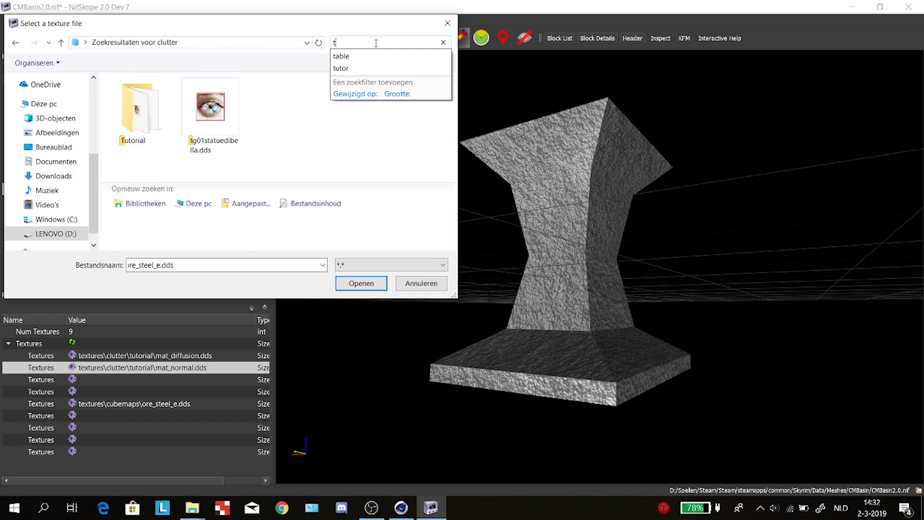
double_click(158, 121)
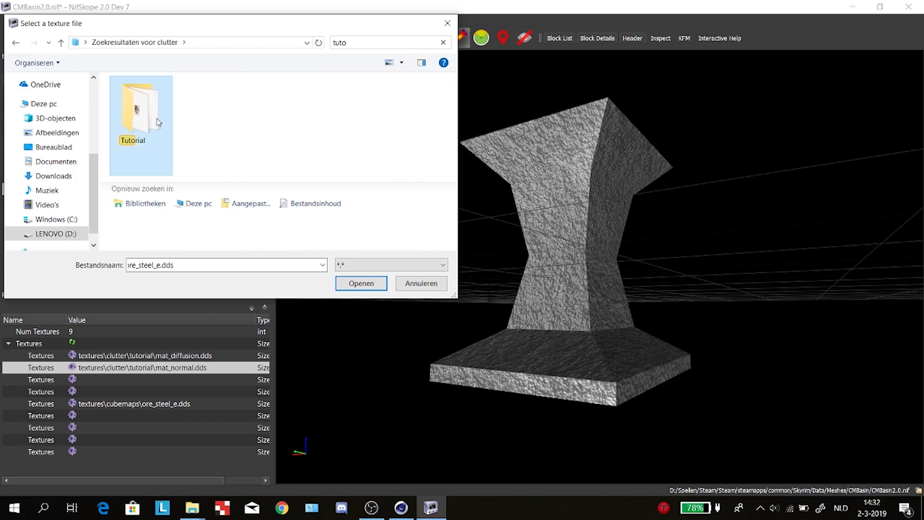
left_click(279, 111)
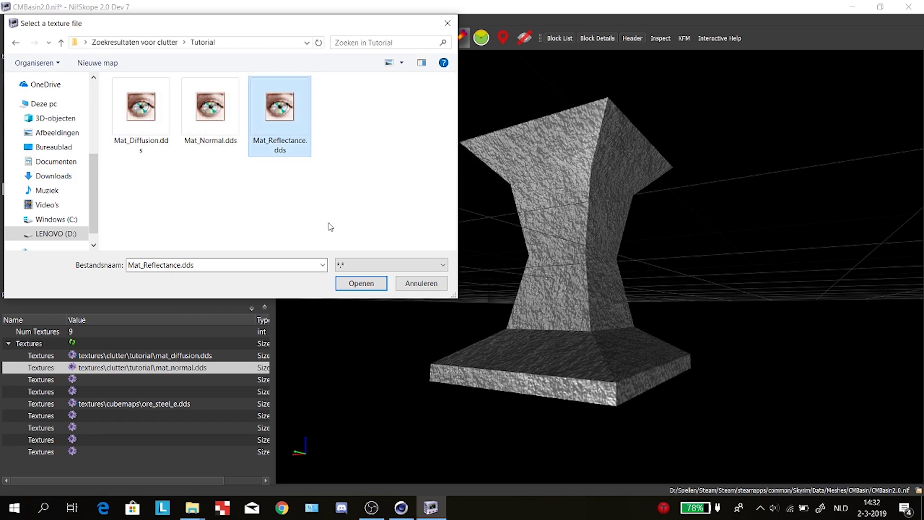
key("Return")
left_click(498, 265)
left_click_drag(438, 209, 711, 163)
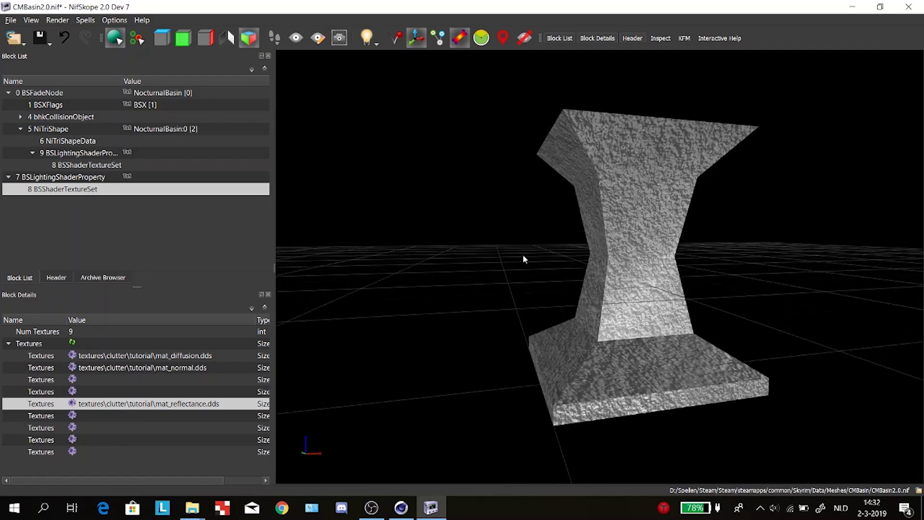
mouse_move(524, 258)
left_mouse_down()
mouse_move(768, 278)
mouse_move(651, 295)
mouse_move(596, 234)
mouse_move(520, 248)
left_mouse_up()
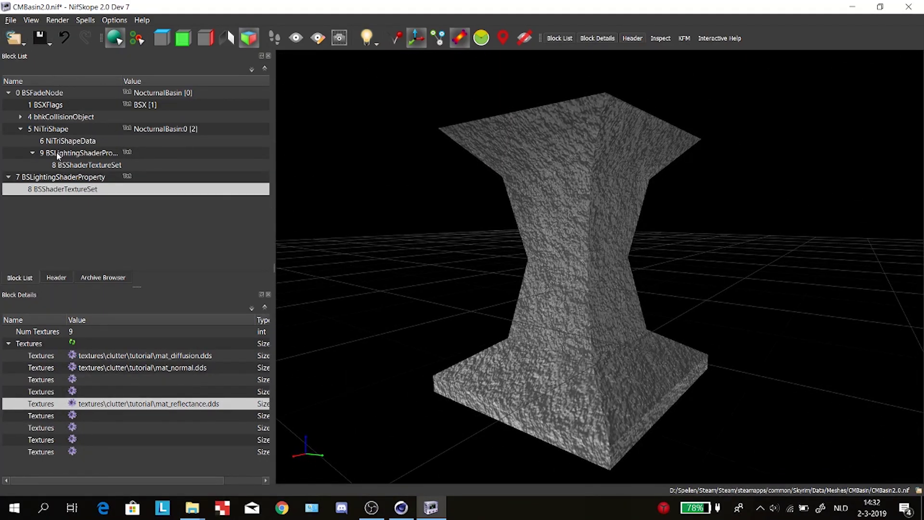
Examine the detached BSLightingShaderProperty and its BSShaderTextureSet alongside the texture set under the pedestal's own shader
left_click(51, 178)
left_click(54, 193)
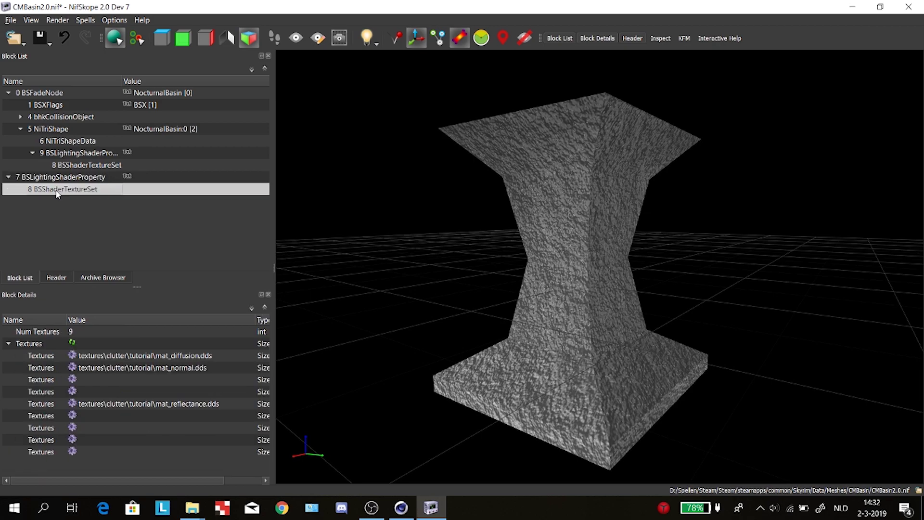
left_click(61, 179)
key("Up")
key("Down")
left_click(70, 190)
left_click(8, 177)
left_click(62, 177)
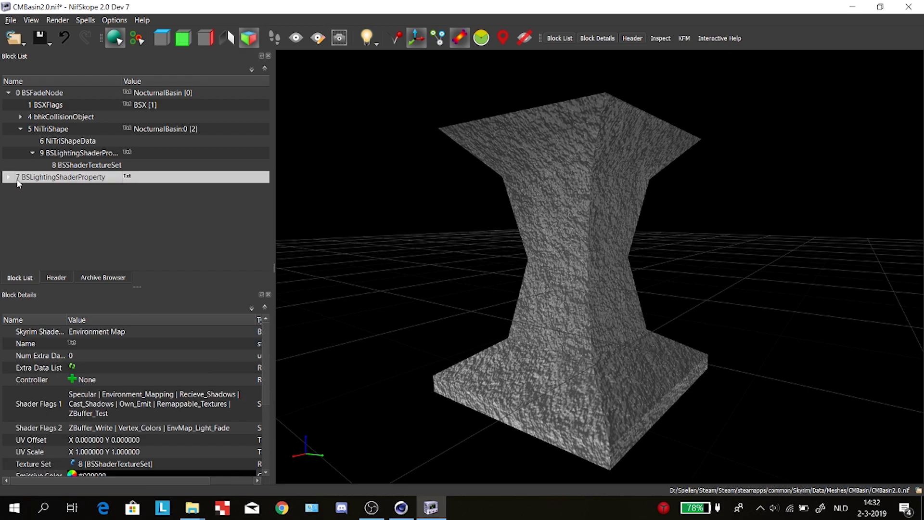
left_click(8, 177)
left_click(83, 166)
left_click(76, 189)
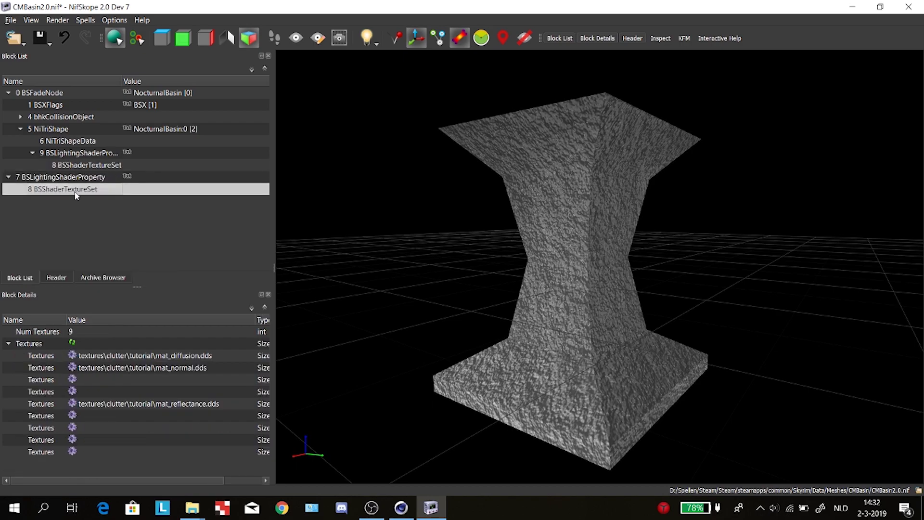
Compare the pedestal's BSLightingShaderProperty and its texture set with the detached BSLightingShaderProperty, including their shader flags and texture set links
left_click(83, 166)
left_click(75, 189)
left_click(81, 167)
left_click(81, 154)
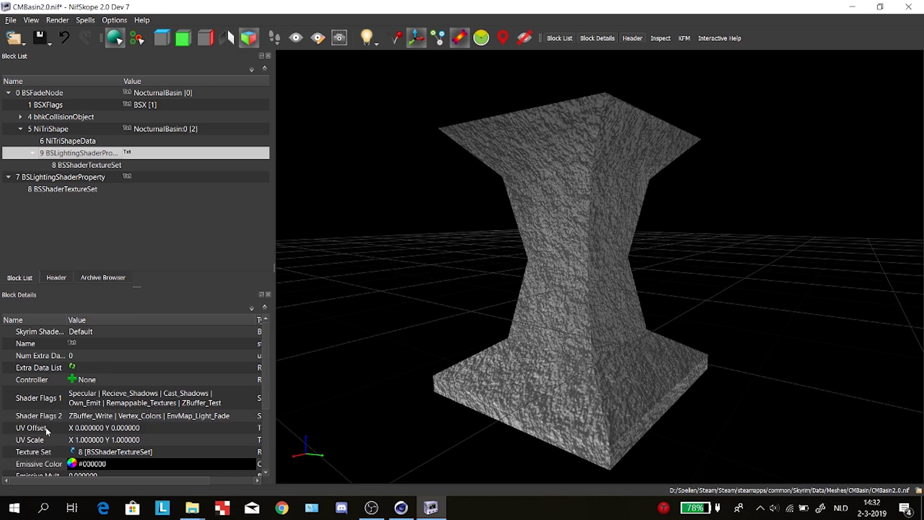
left_click(103, 452)
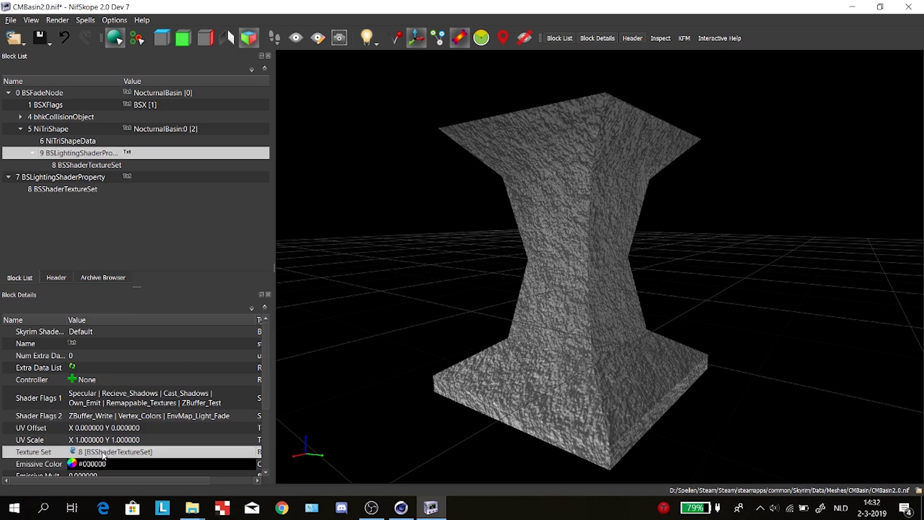
left_click(66, 192)
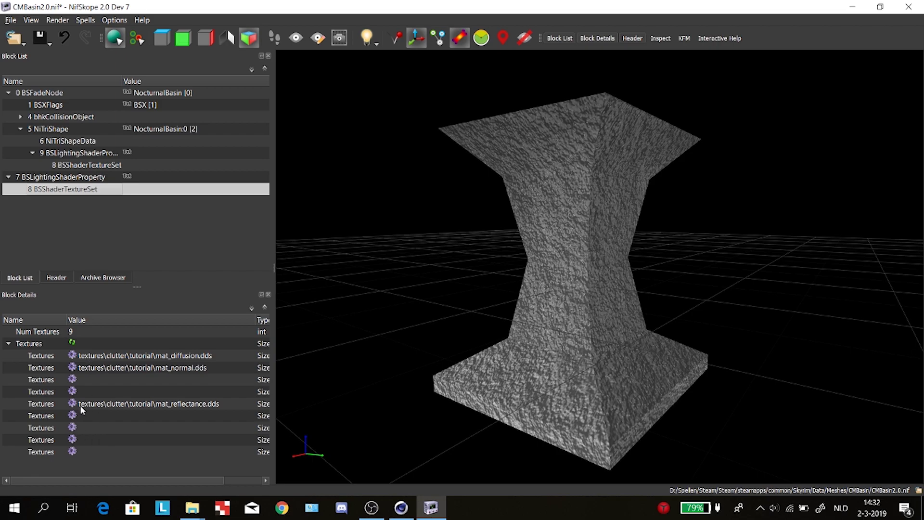
left_click(39, 177)
scroll(121, 393, "down", 2)
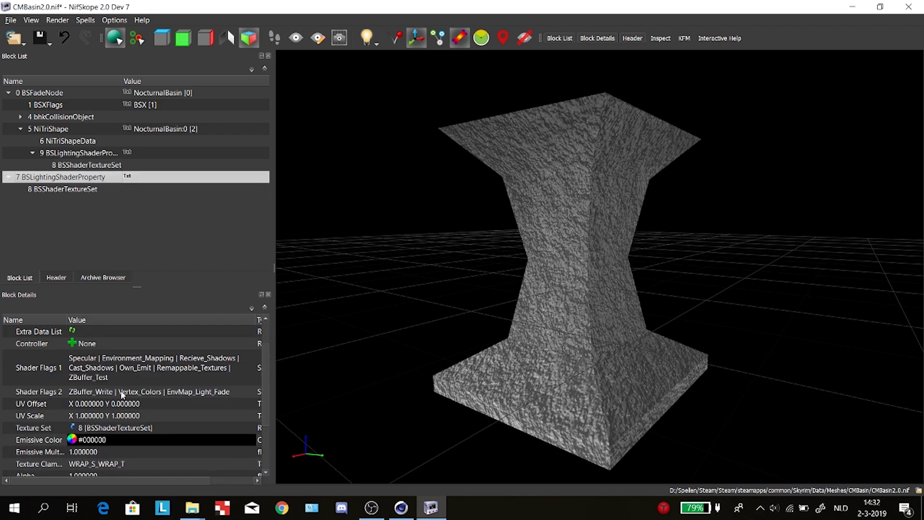
Examine the NiTriShape's material data and shader property link, then recheck both BSLightingShaderProperty blocks
left_click(63, 130)
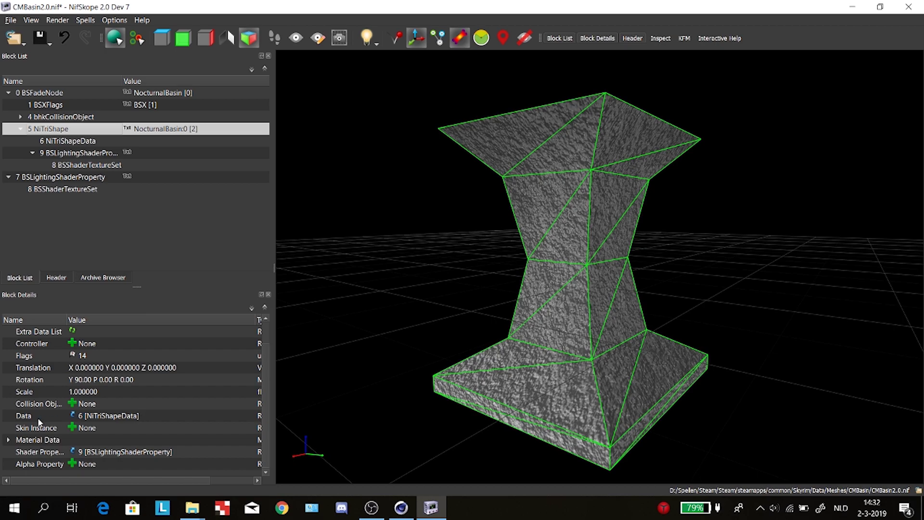
left_click(7, 440)
scroll(118, 396, "down", 1)
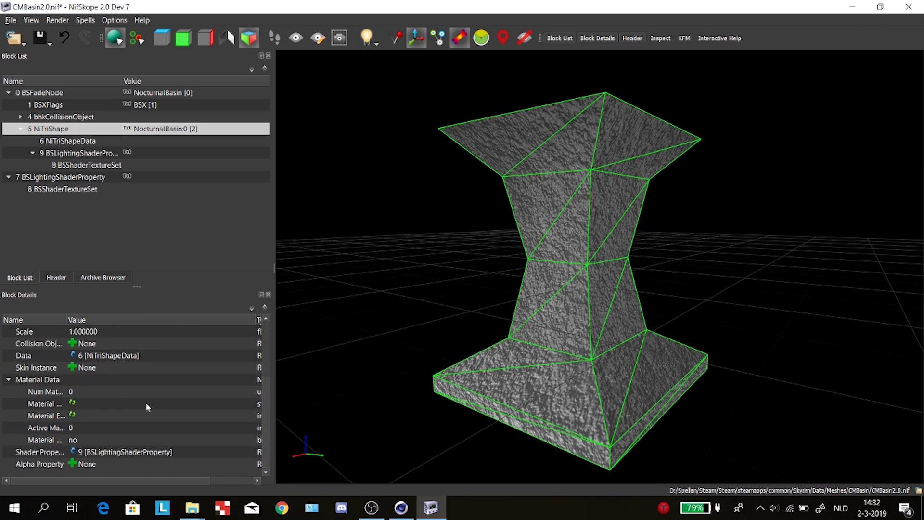
left_click(102, 451)
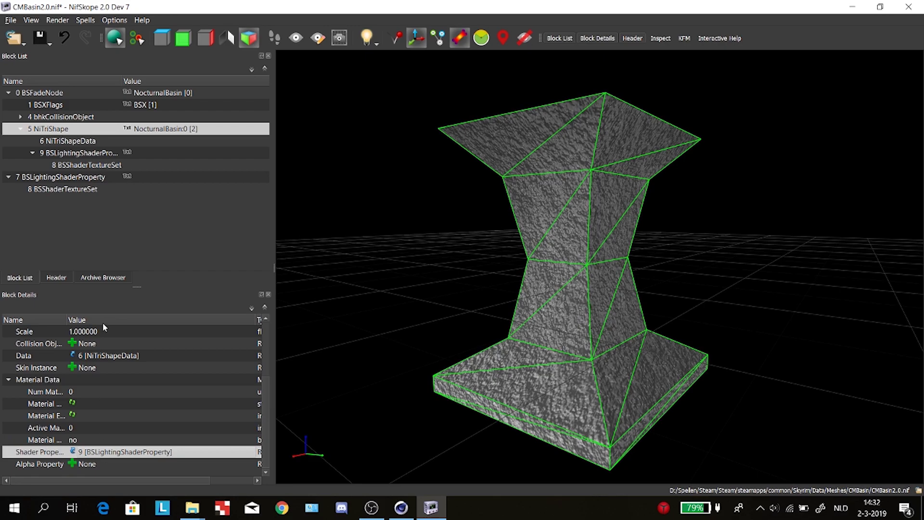
left_click(72, 152)
left_click(57, 164)
left_click(45, 177)
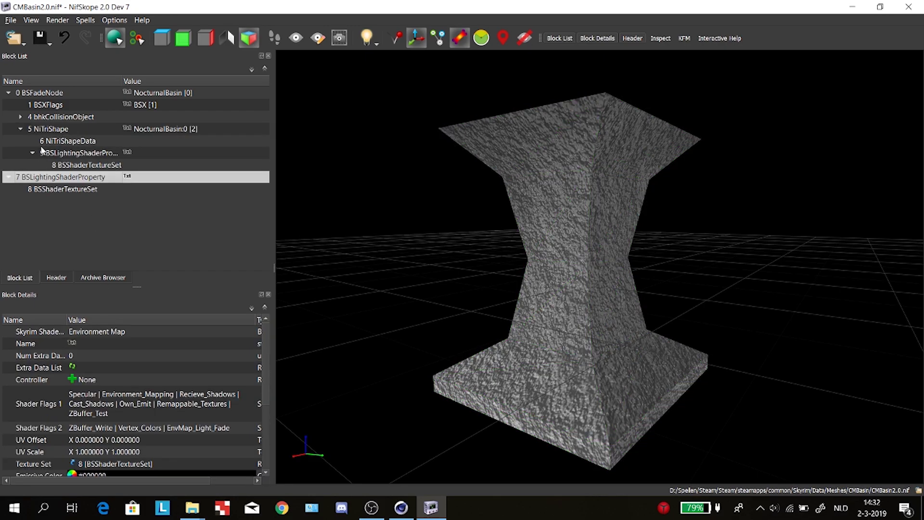
left_click(44, 153)
Start saving the NIF as a new file and browse to the Clutter folder inside Meshes
left_click(11, 20)
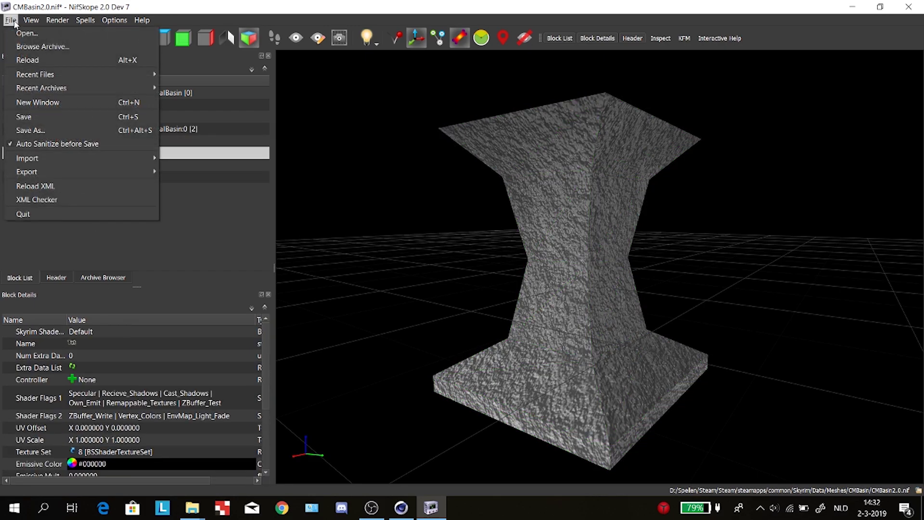
left_click(48, 131)
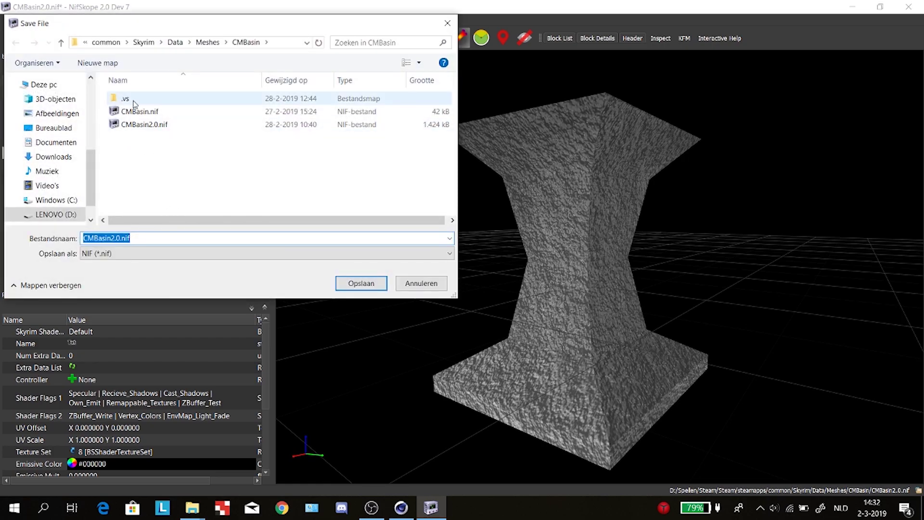
left_click(208, 42)
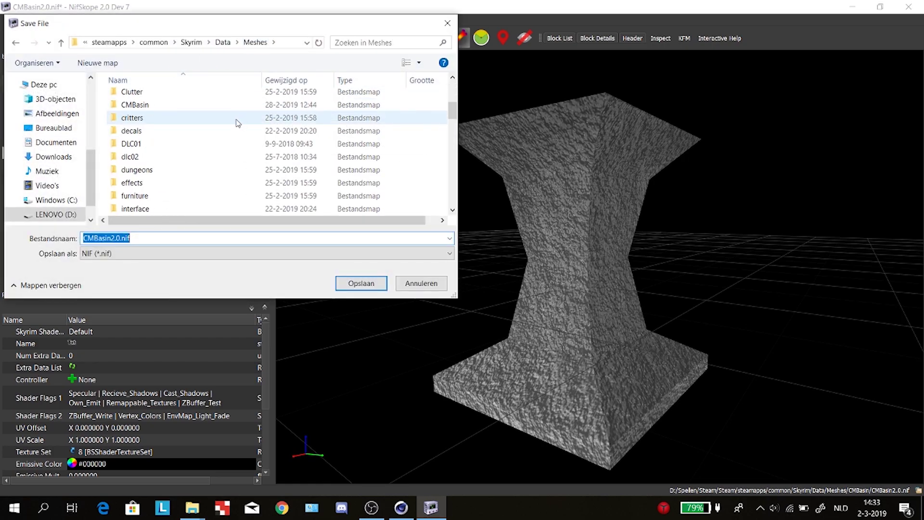
scroll(236, 122, "up", 2)
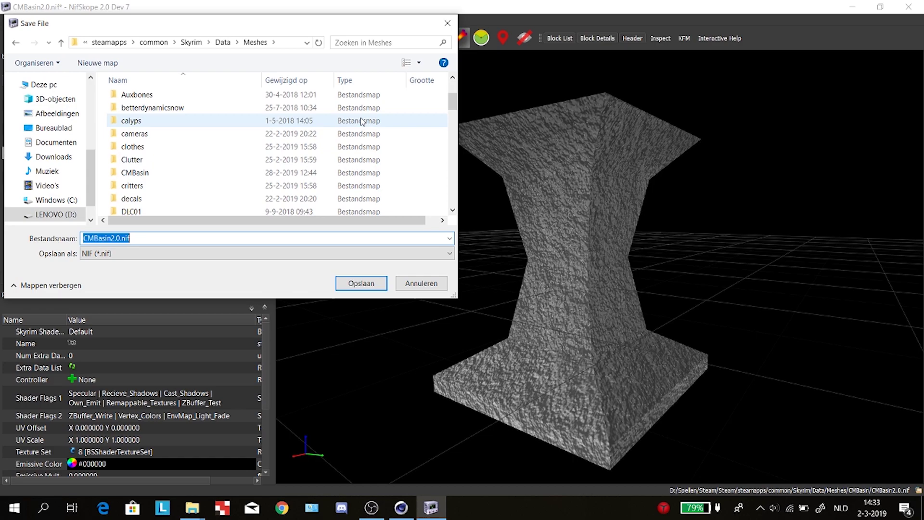
double_click(189, 160)
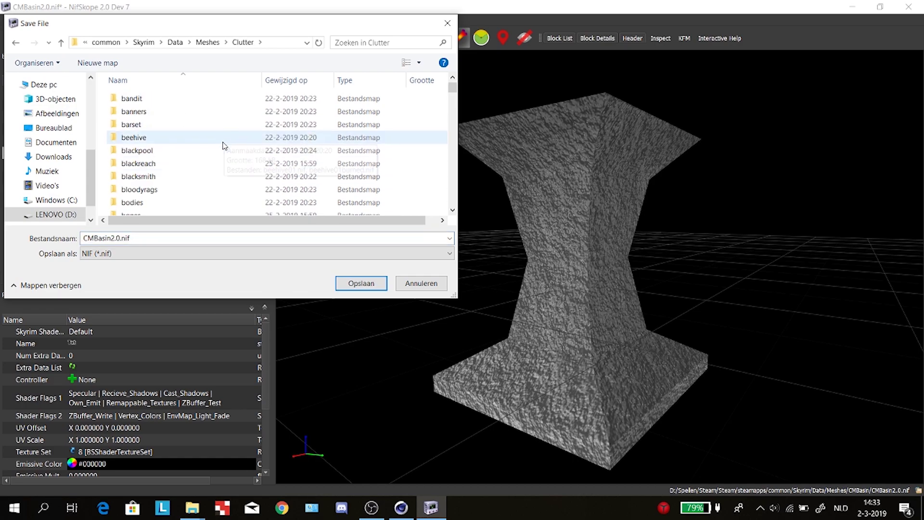
scroll(225, 136, "down", 1)
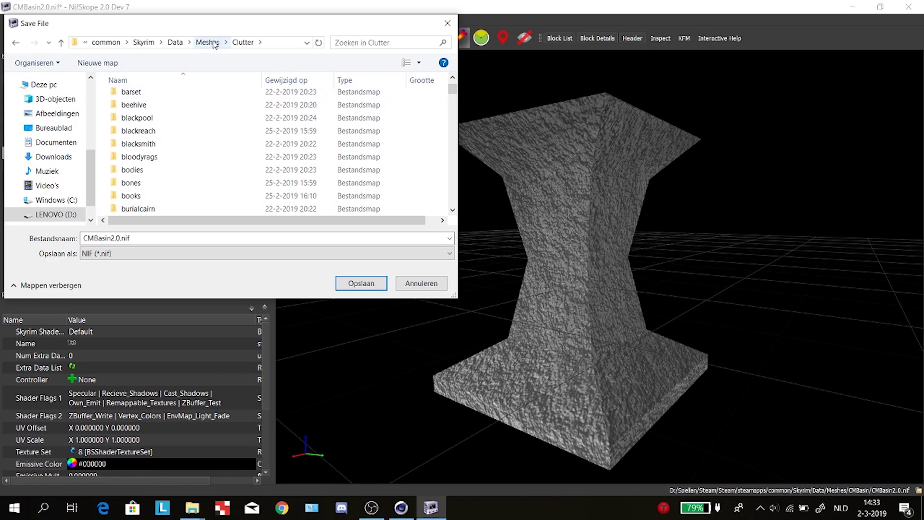
scroll(294, 94, "down", 1)
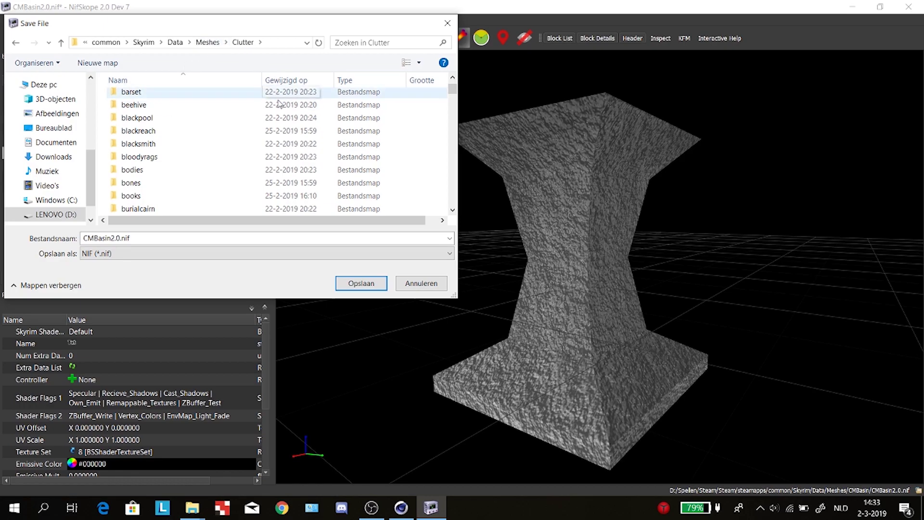
Create a folder named Tutorial inside Meshes\Clutter and open it as the save location
right_click(423, 179)
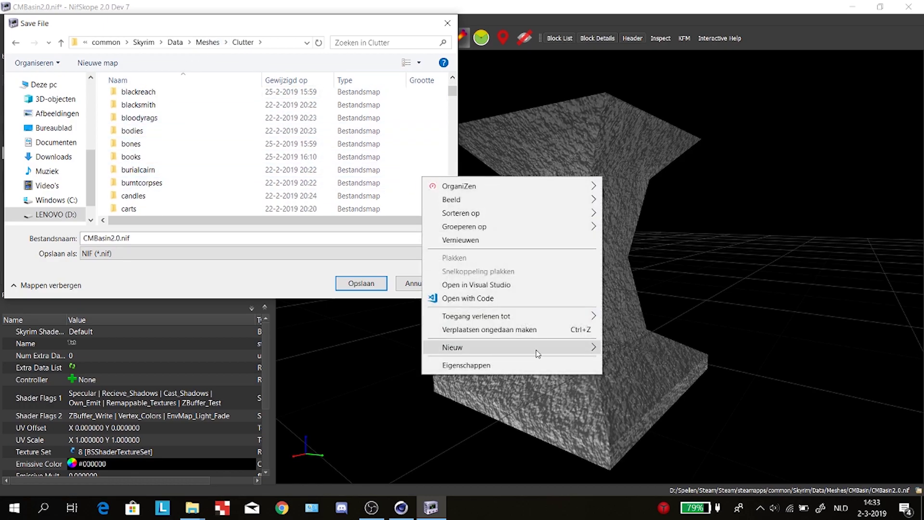
mouse_move(585, 354)
left_click(686, 179)
type("Tutorial")
key("Return")
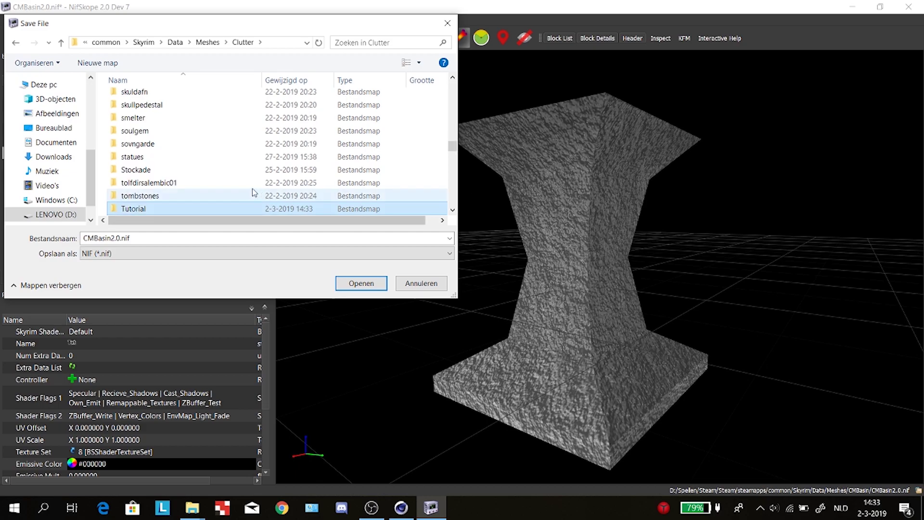
double_click(186, 209)
Save the NIF as Tutorial.nif in the Tutorial folder and dismiss the texture dimensions warning
left_click_drag(122, 239, 83, 239)
type("Tutp")
key("BackSpace")
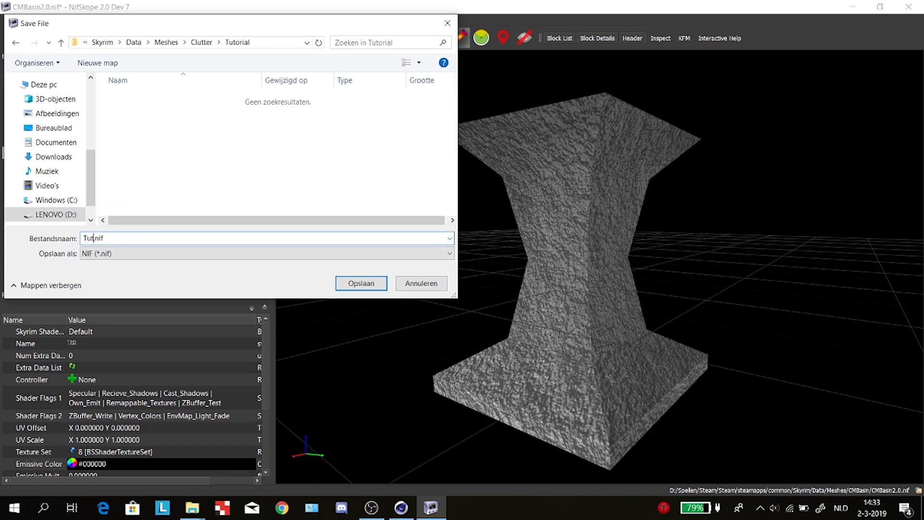
type("orial")
left_click(340, 284)
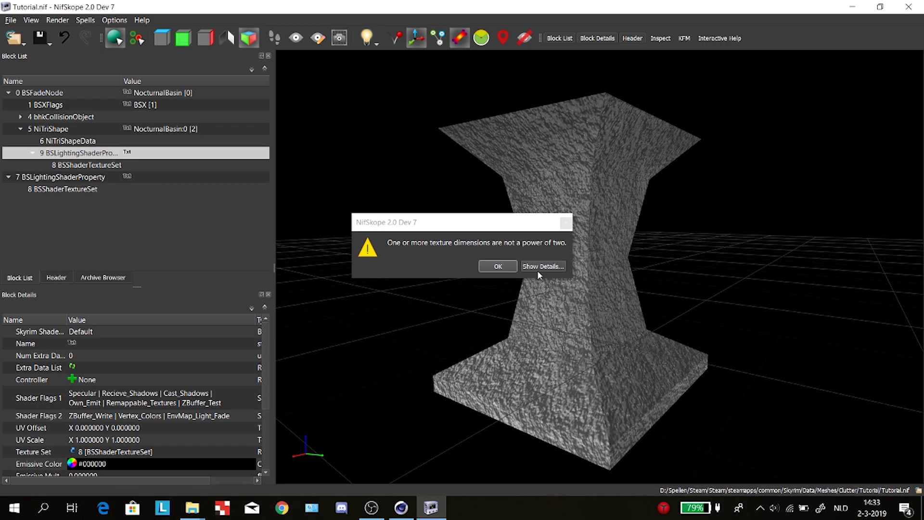
left_click(540, 268)
left_click(503, 266)
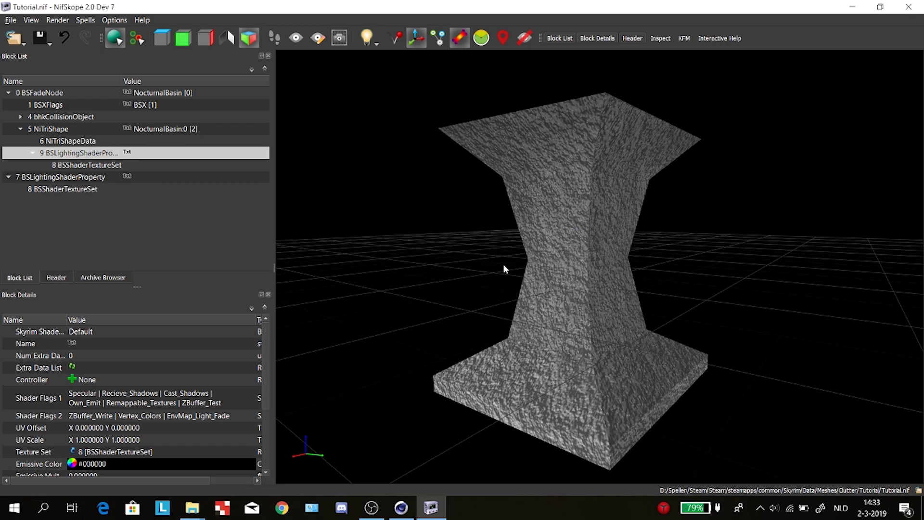
Check the saved pedestal from other angles and close NifSkope
left_click_drag(434, 198, 640, 203)
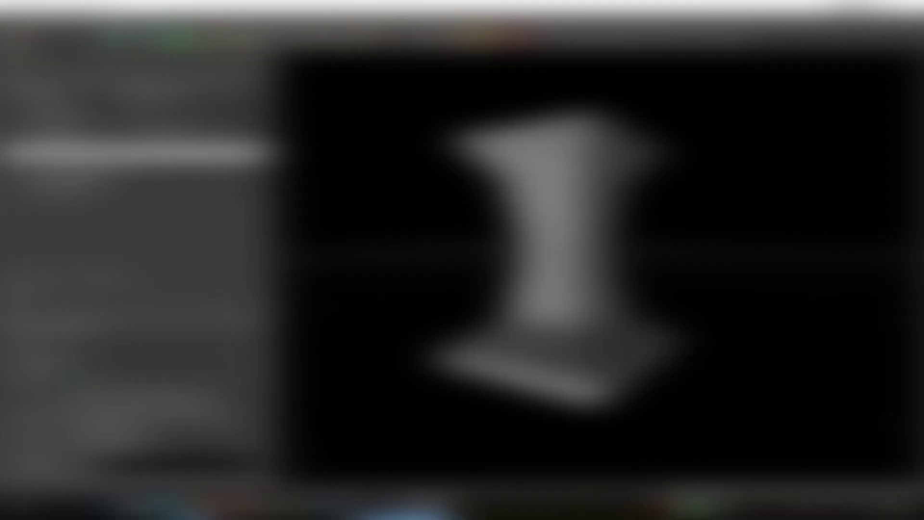
left_click(852, 6)
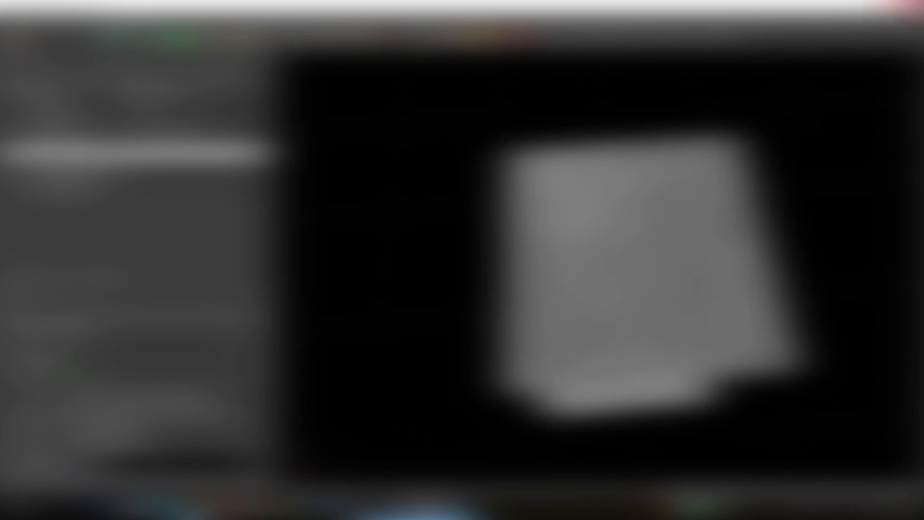
left_click(904, 7)
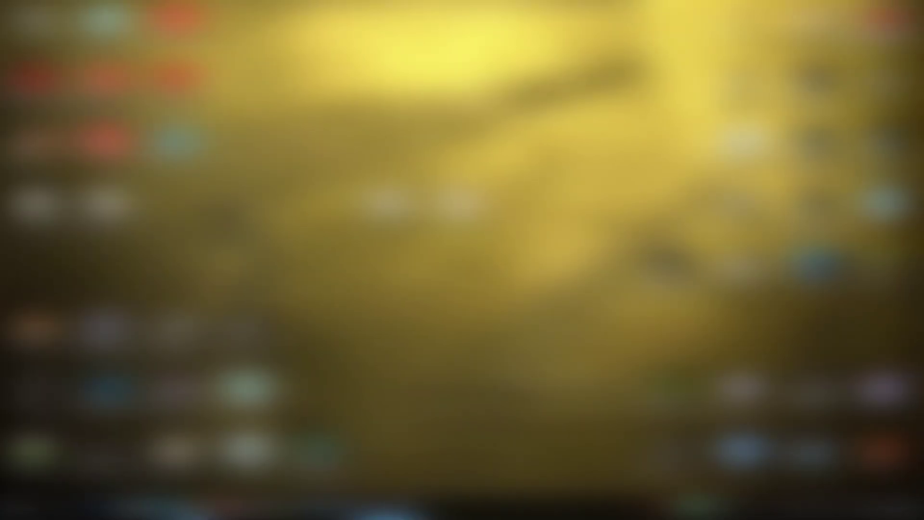
left_click(371, 513)
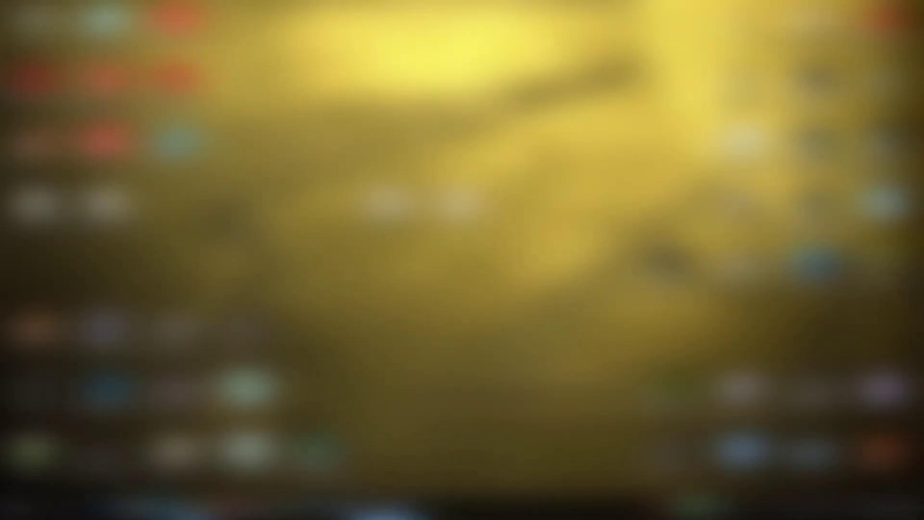
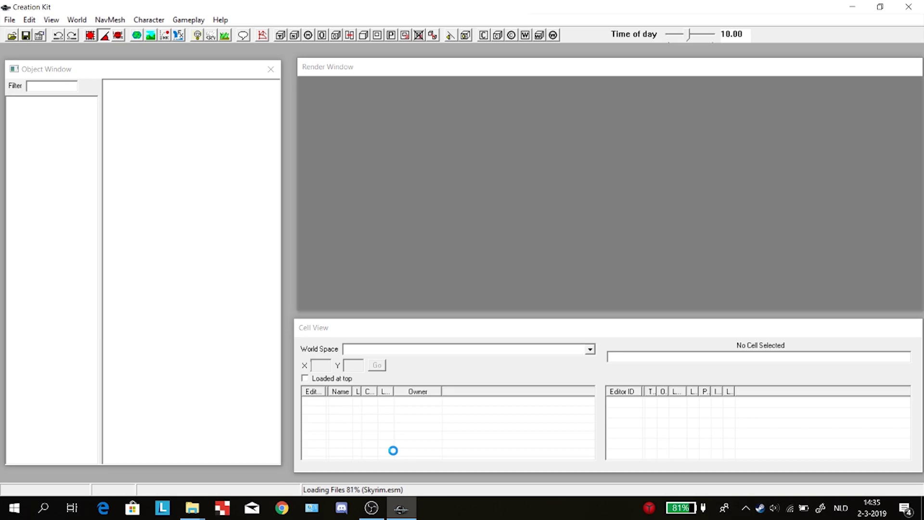
left_click(371, 507)
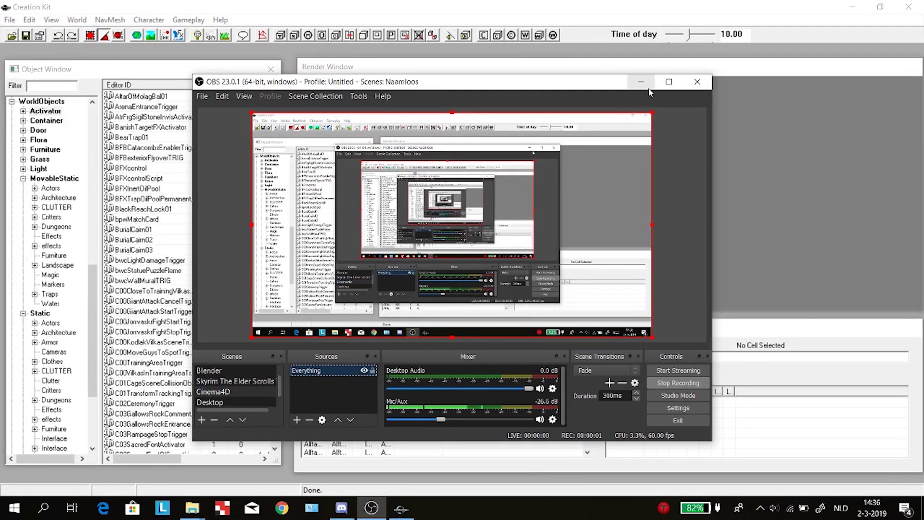
left_click(648, 88)
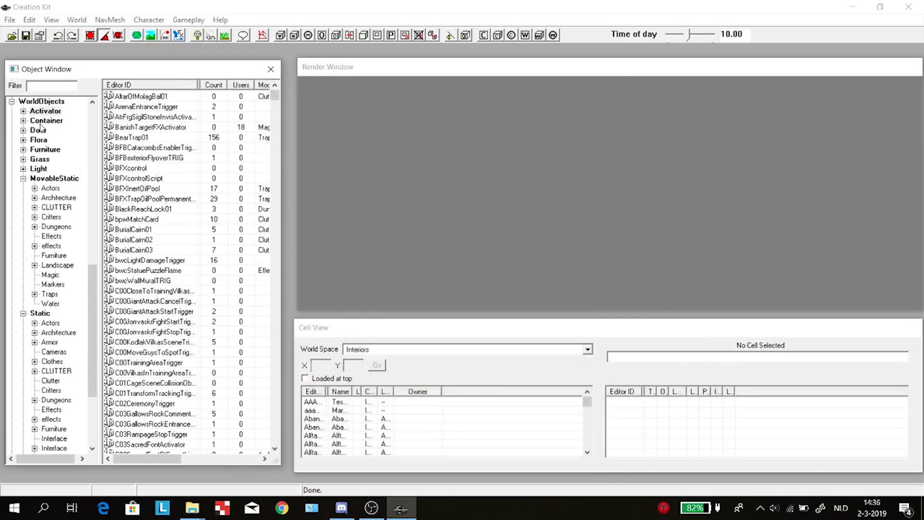
In the Creation Kit, filter all objects by "basin" and preview NobleWashBasin01, closing the preview when done
scroll(77, 361, "down", 4)
left_click(25, 447)
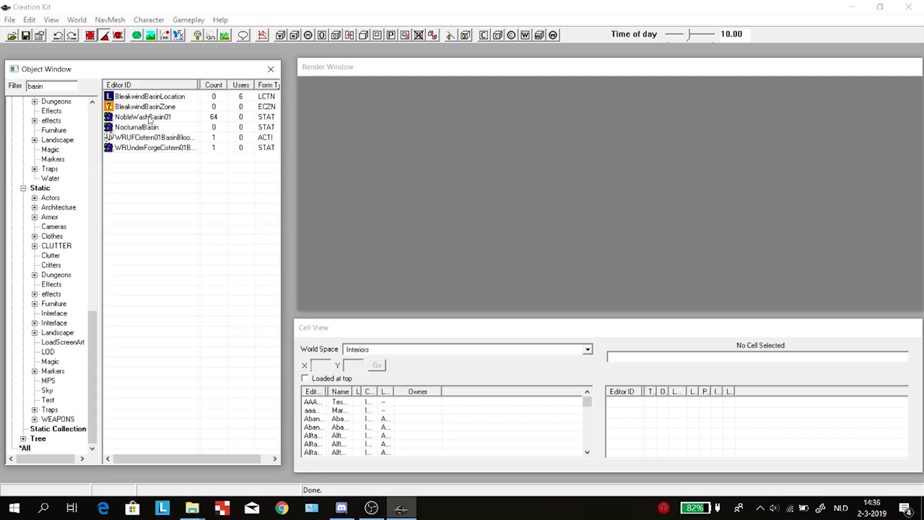
left_click(153, 128)
left_click(153, 117)
right_click(155, 118)
left_click(180, 180)
left_click_drag(450, 179, 322, 235)
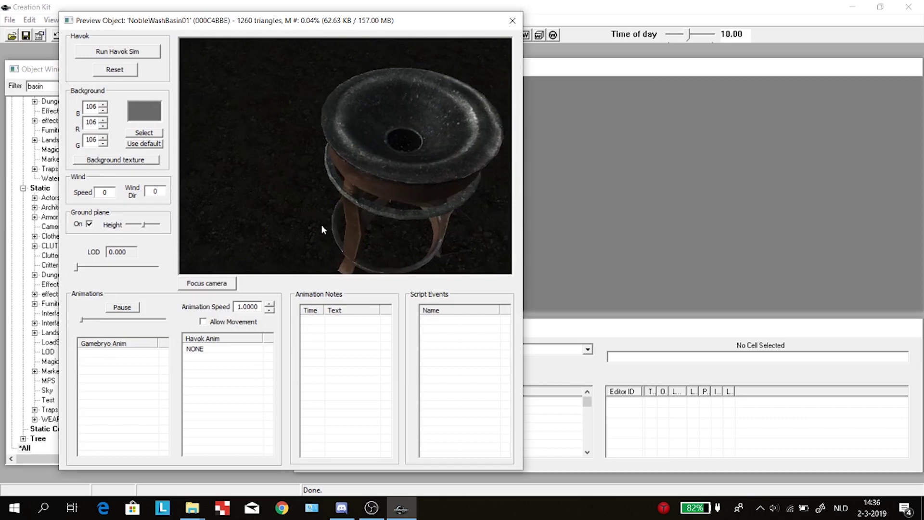
left_click(512, 21)
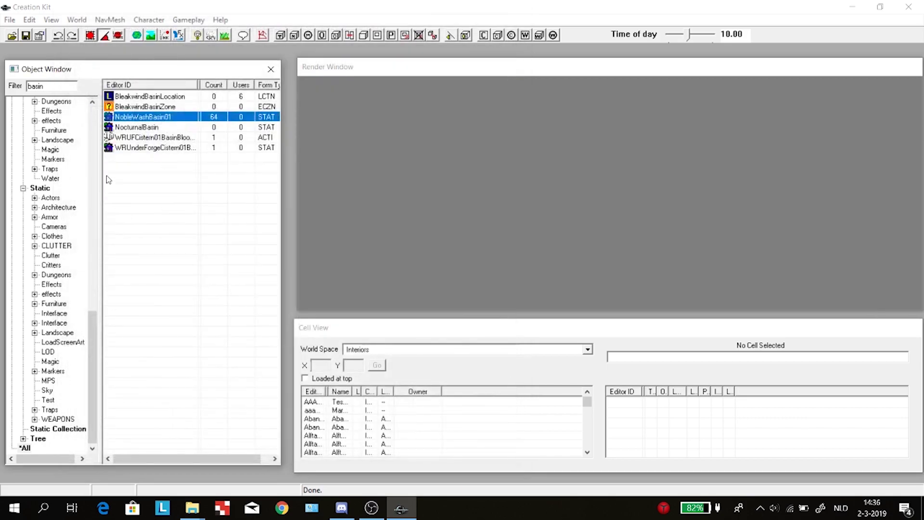
Open the NocturnalBasin static for editing and change its ID to CMTutorial
left_click(141, 128)
double_click(141, 127)
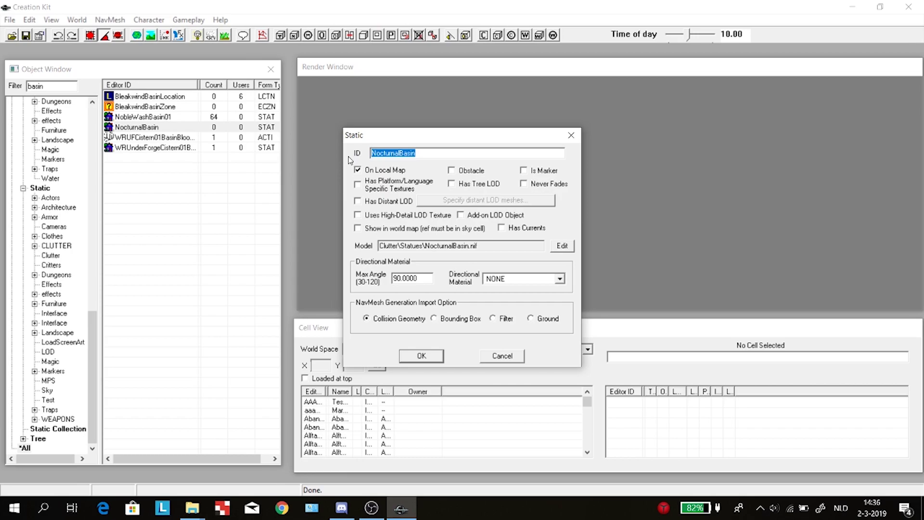
type("CMTutorial")
Start replacing the static's model file and browse to the Clutter folder inside Meshes
left_click_drag(487, 246, 379, 239)
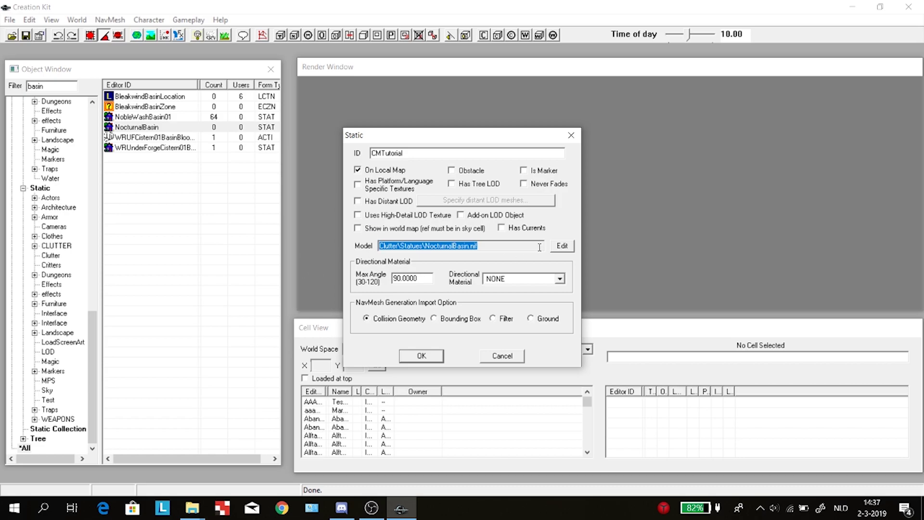
left_click(562, 246)
left_click(424, 163)
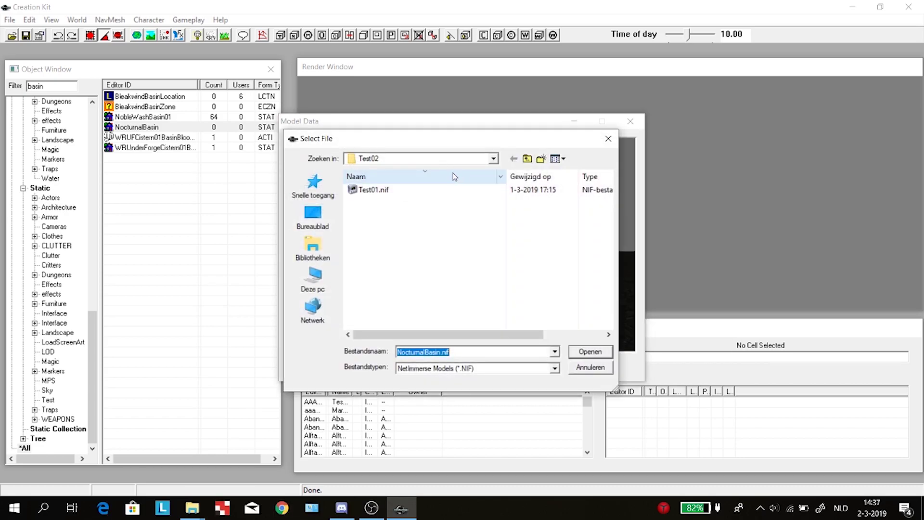
left_click(527, 159)
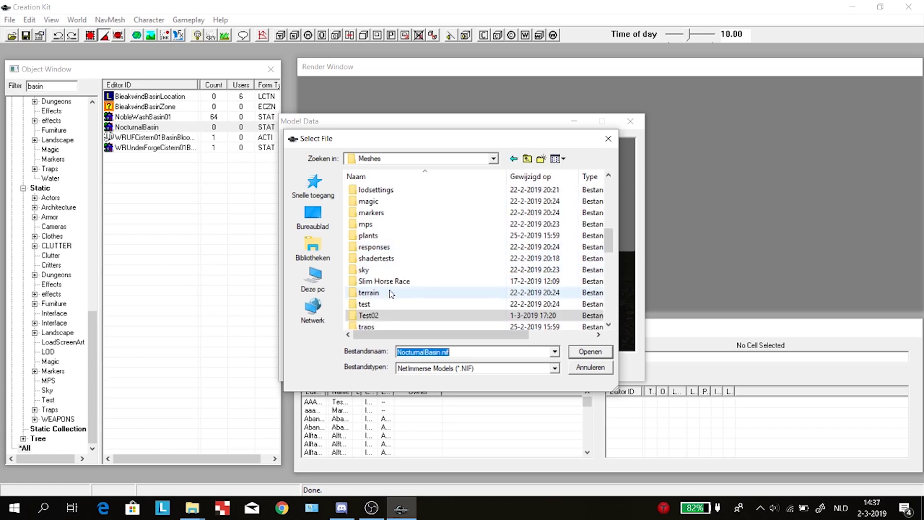
left_click(379, 269)
left_click(513, 159)
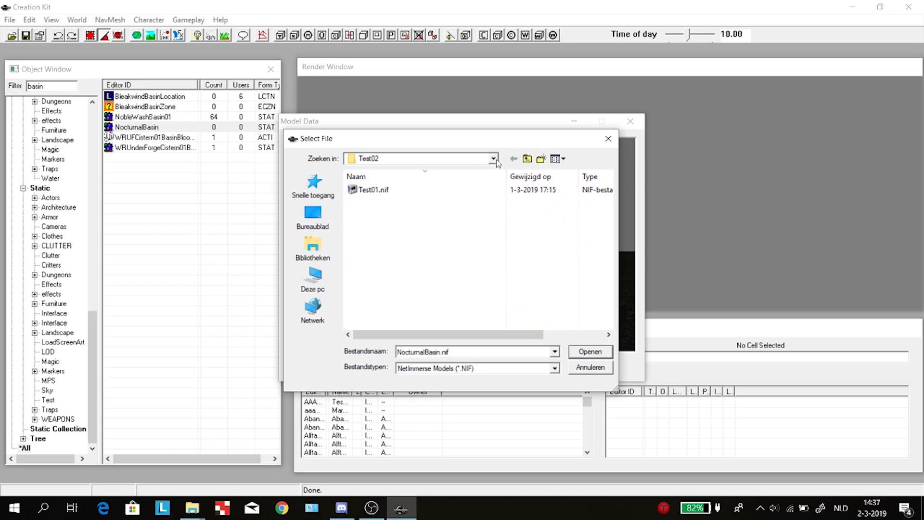
left_click(527, 158)
scroll(395, 260, "down", 2)
scroll(409, 255, "up", 2)
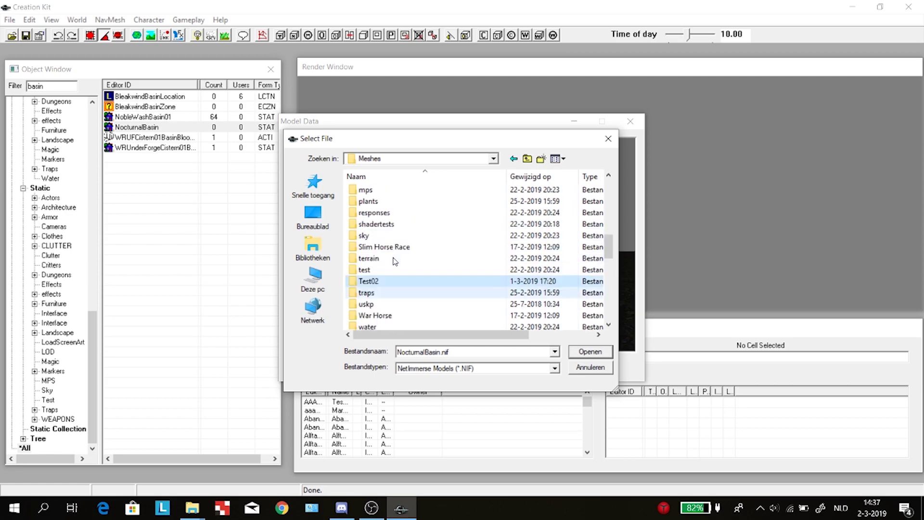
left_click(407, 292)
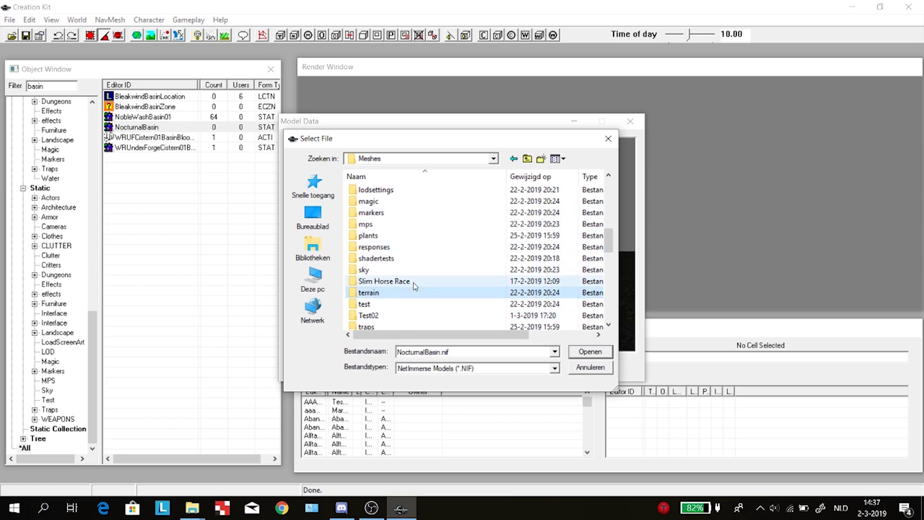
scroll(434, 274, "up", 1)
scroll(420, 238, "up", 3)
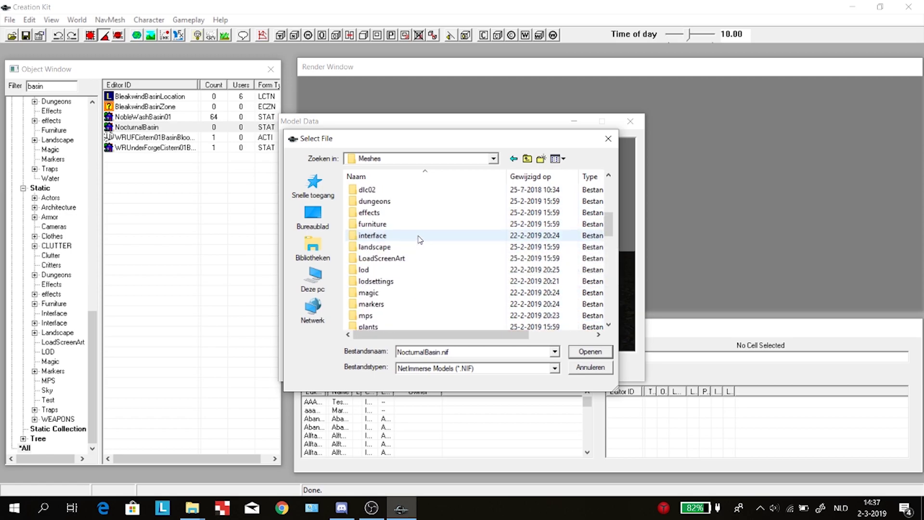
scroll(407, 238, "up", 2)
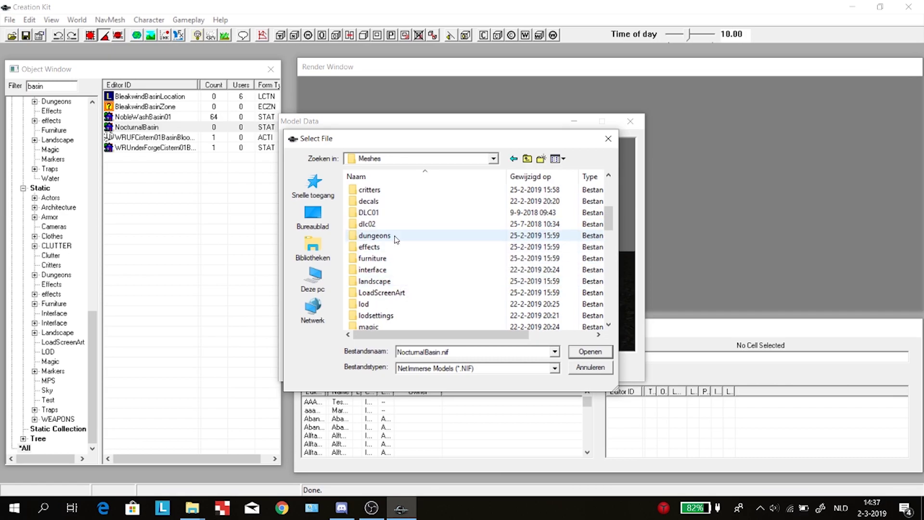
double_click(398, 202)
Open the Tutorial folder within Clutter and choose Tutorial.nif as the static's model
scroll(412, 238, "down", 2)
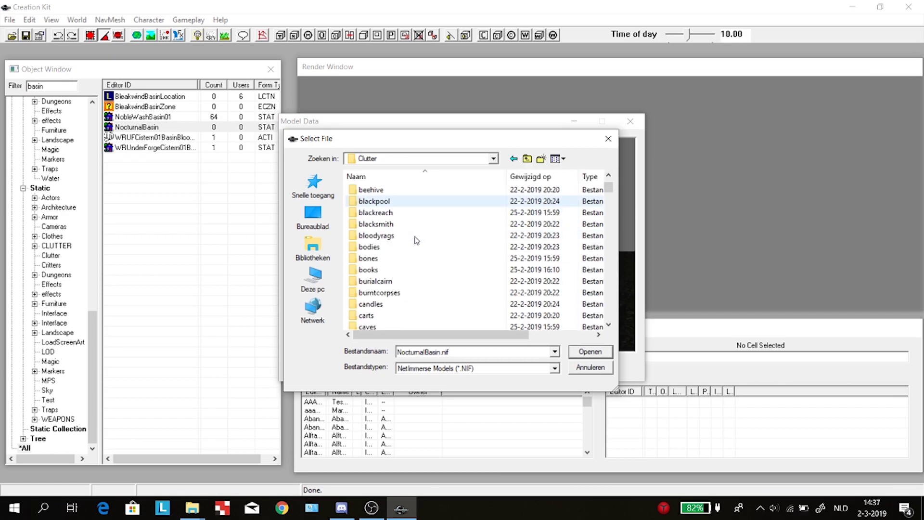
scroll(414, 259, "down", 8)
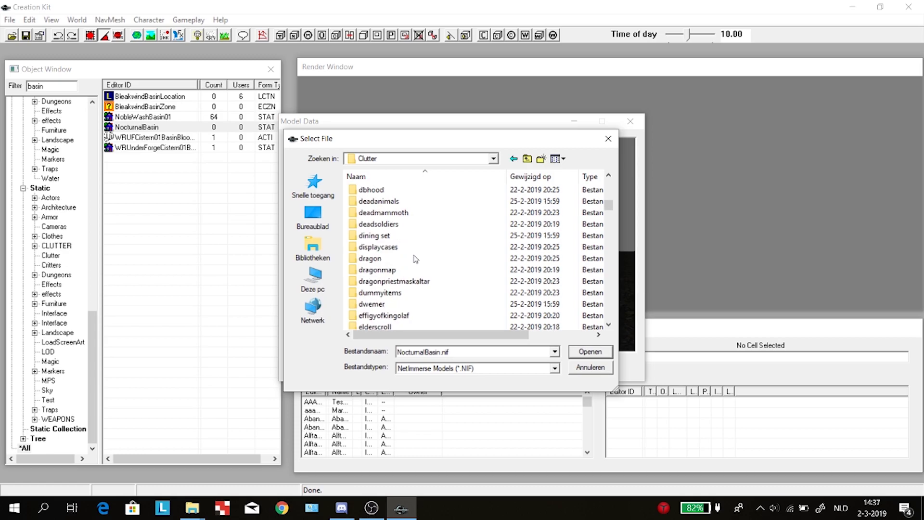
scroll(414, 270, "down", 5)
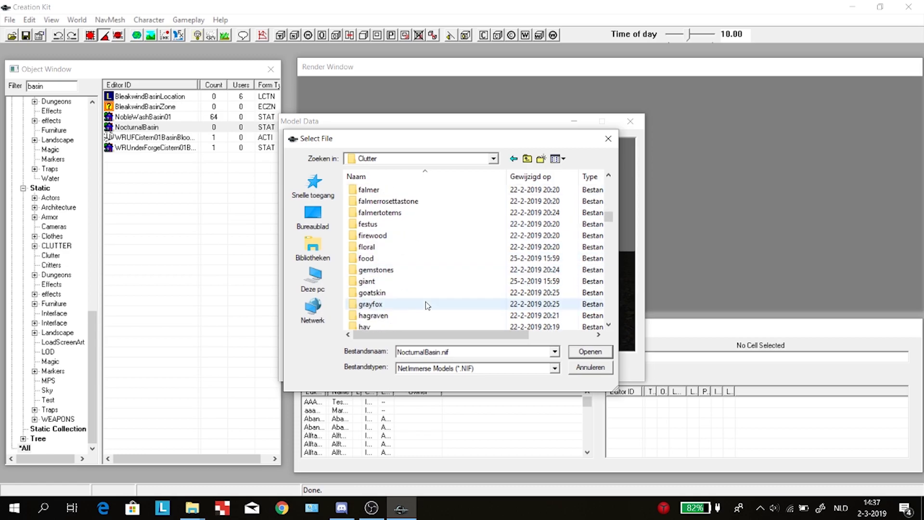
scroll(428, 300, "down", 8)
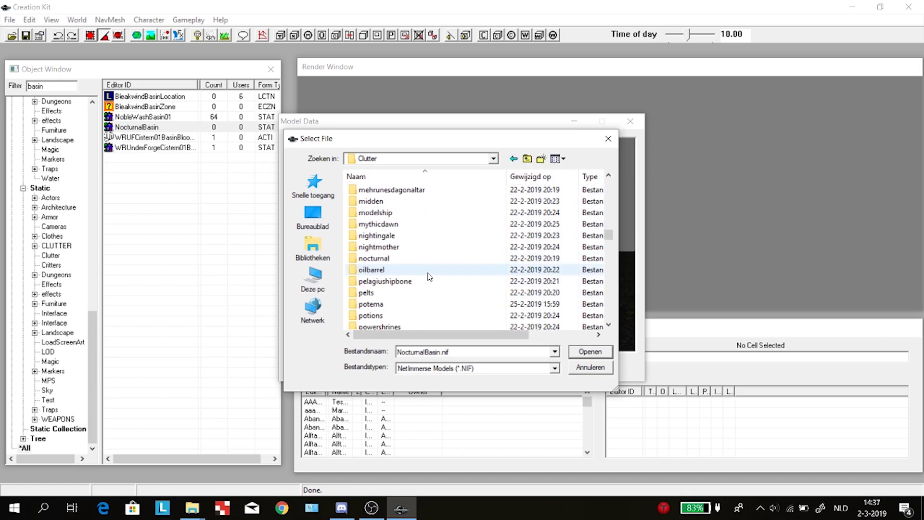
scroll(431, 275, "down", 5)
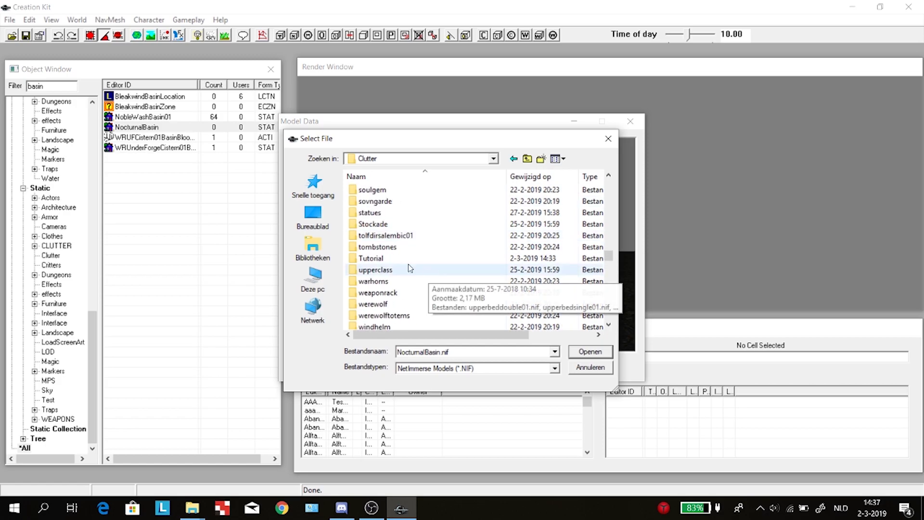
double_click(371, 258)
left_click(385, 191)
left_click(589, 351)
Inspect the model in the preview, accept it, and create the edited static as a new form
left_click_drag(584, 209, 756, 258)
left_click_drag(540, 246, 584, 299)
left_click(460, 366)
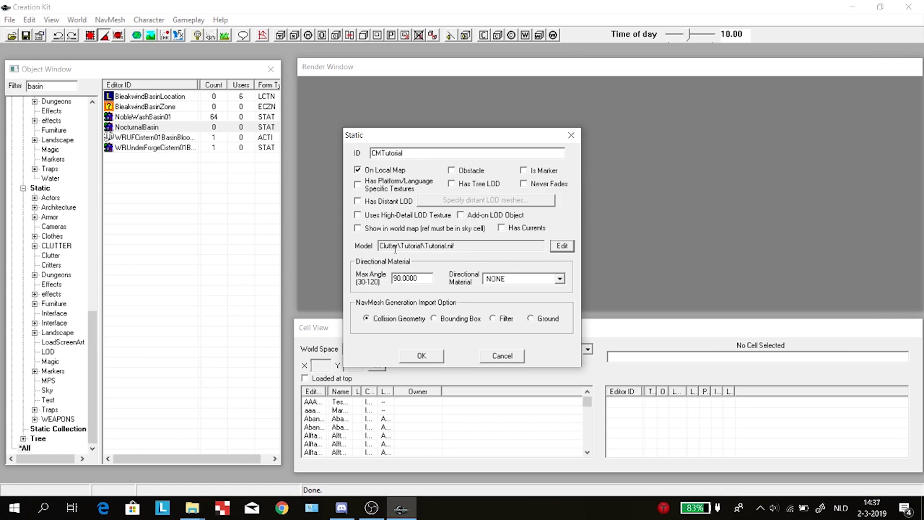
left_click(421, 361)
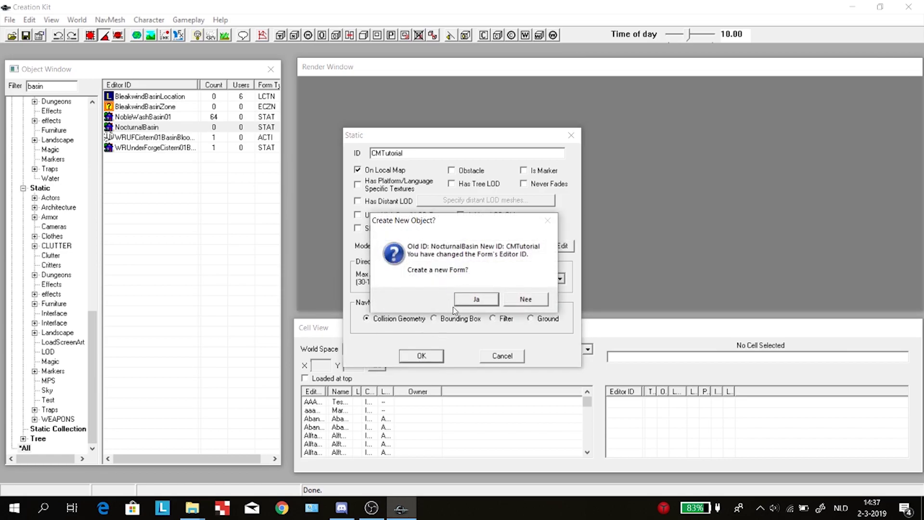
left_click(469, 300)
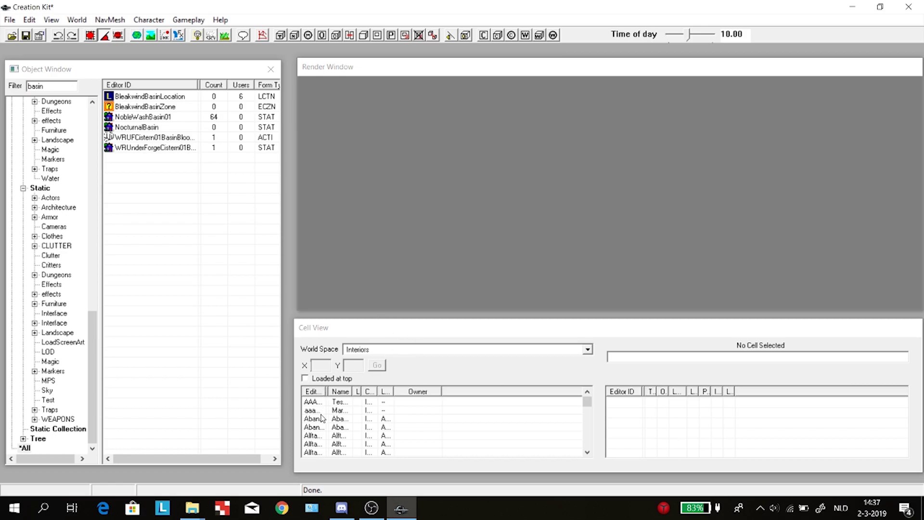
Find the WhiterunBreezehome cell among the interiors and load it for viewing
left_click(321, 412)
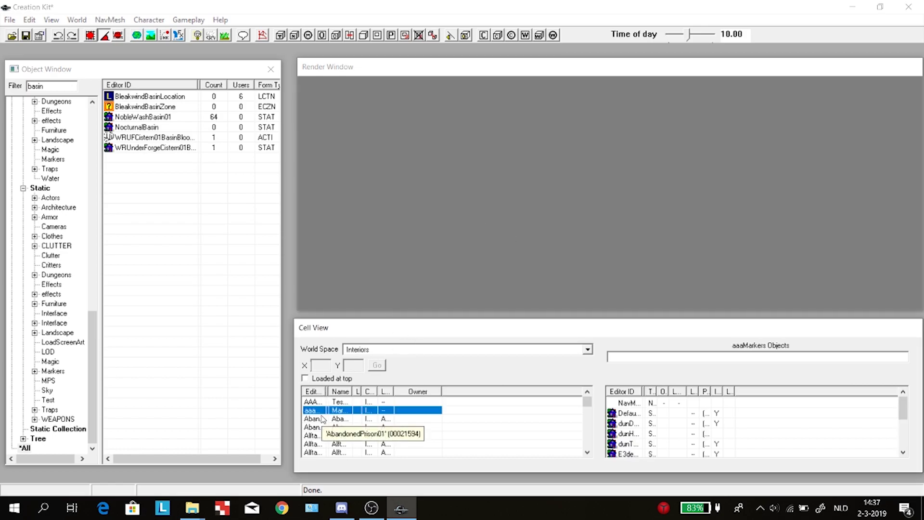
key("End")
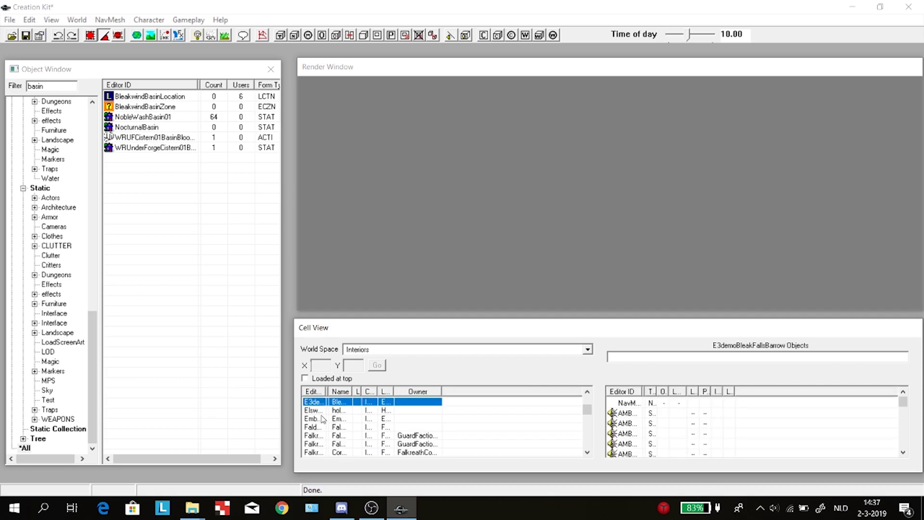
left_click(315, 427)
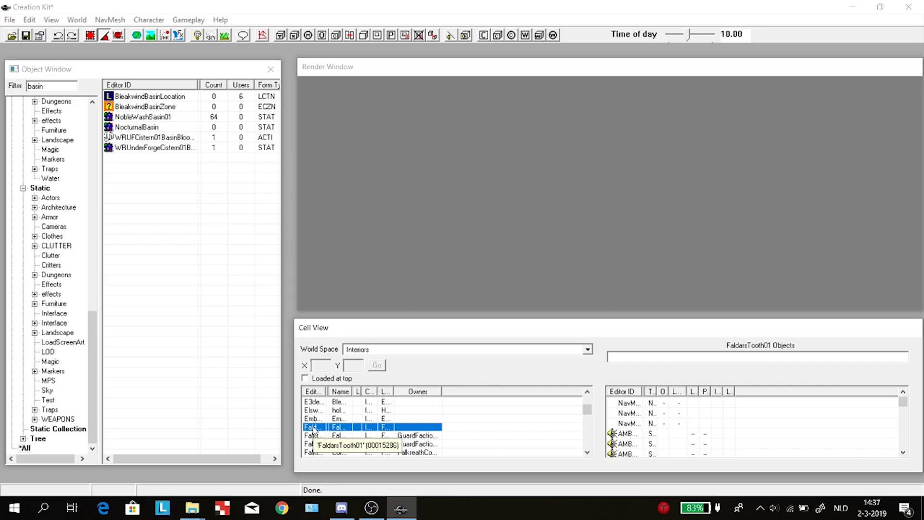
scroll(314, 430, "down", 5)
left_click(314, 428)
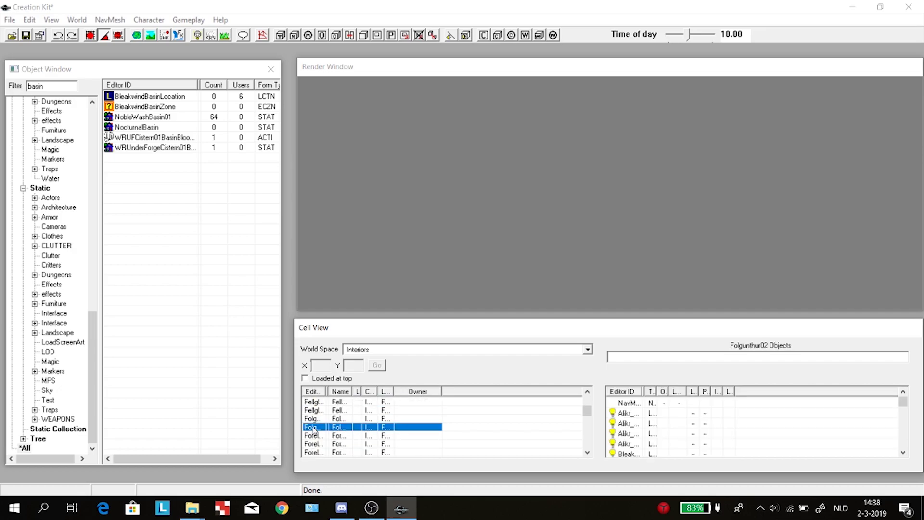
type("wh")
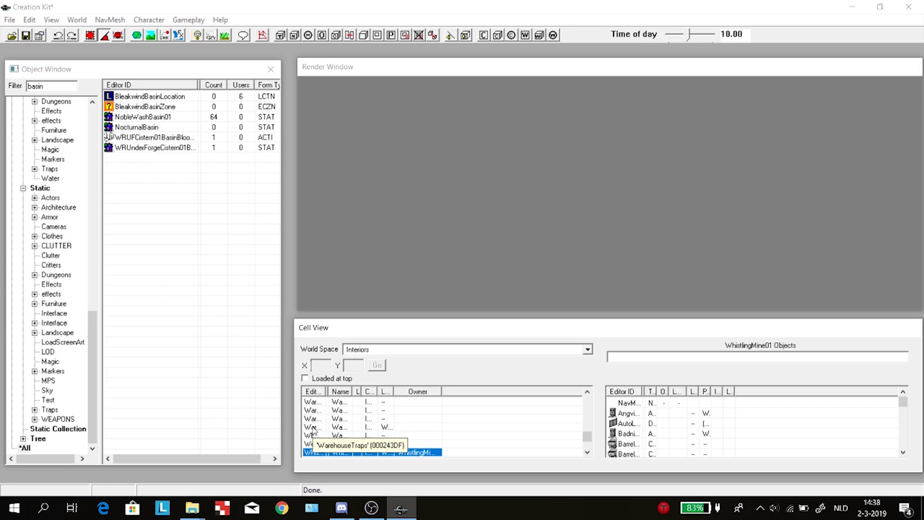
scroll(313, 430, "down", 2)
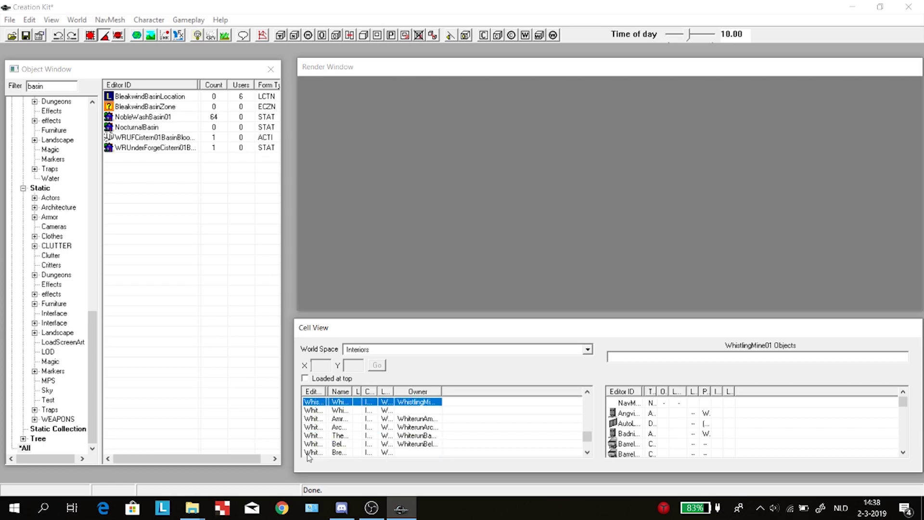
left_click(309, 453)
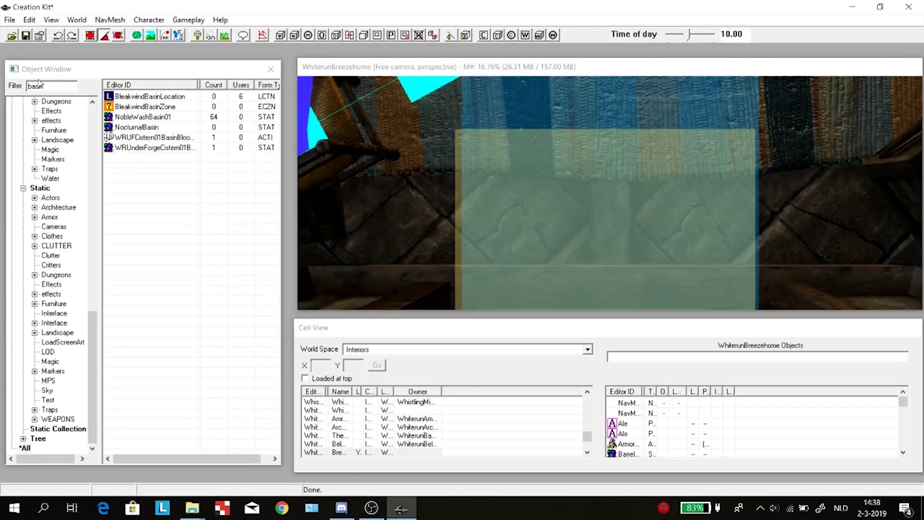
Filter the objects by "cmtu" and select the CMTutorial static
left_click(7, 94)
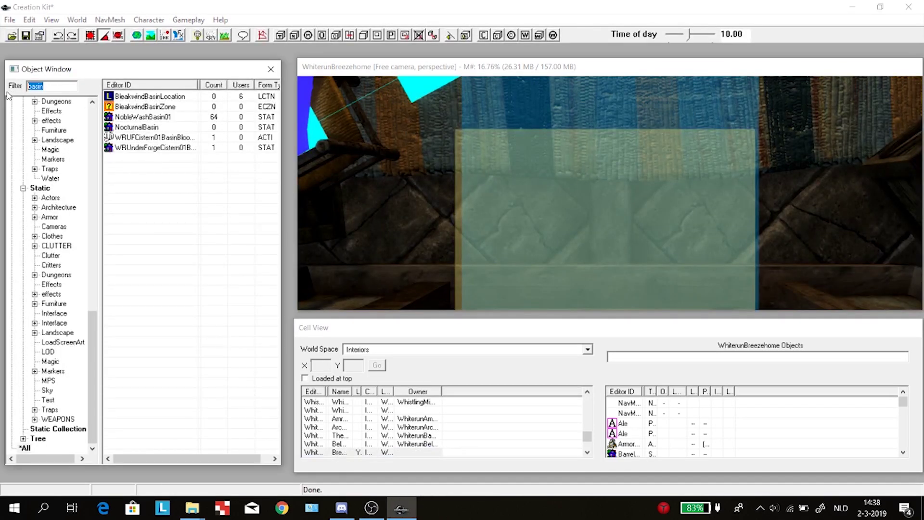
type("cmtu")
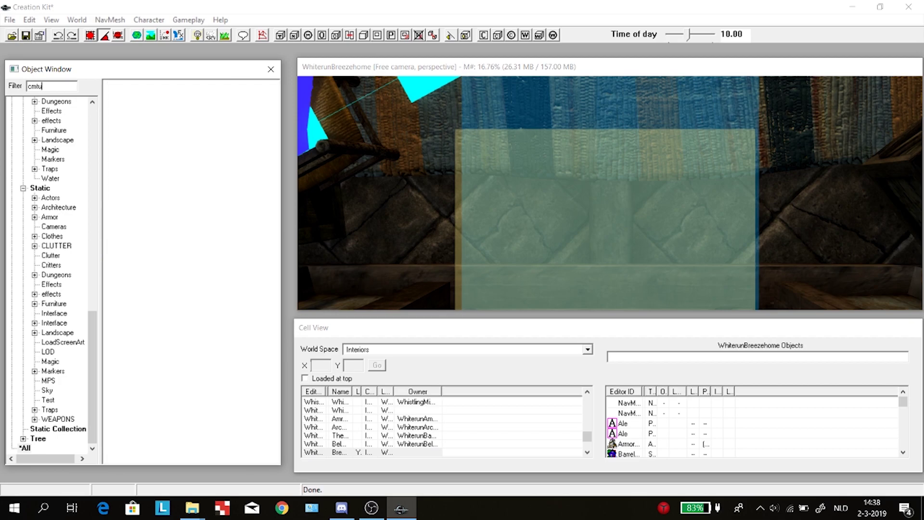
left_click(138, 96)
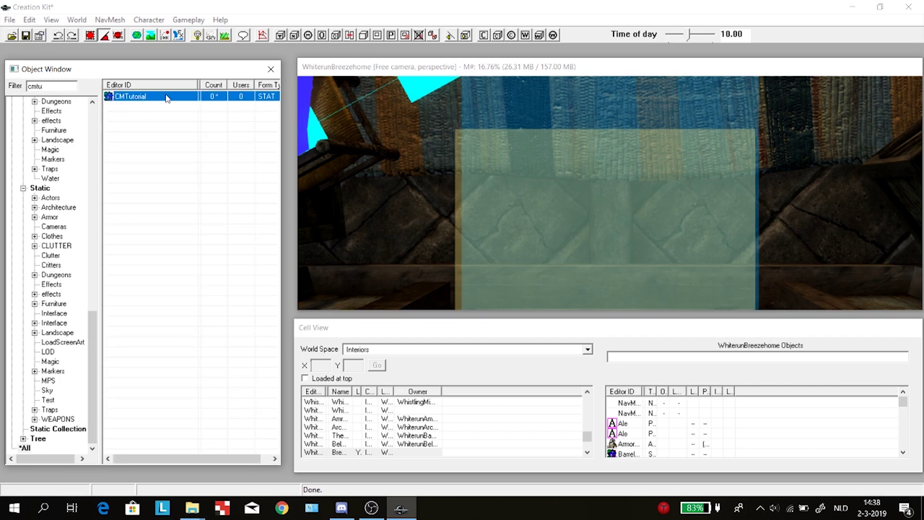
Place a CMTutorial pedestal on the open wooden floor of Breezehome's upper storey
scroll(601, 183, "down", 6)
scroll(602, 183, "down", 8)
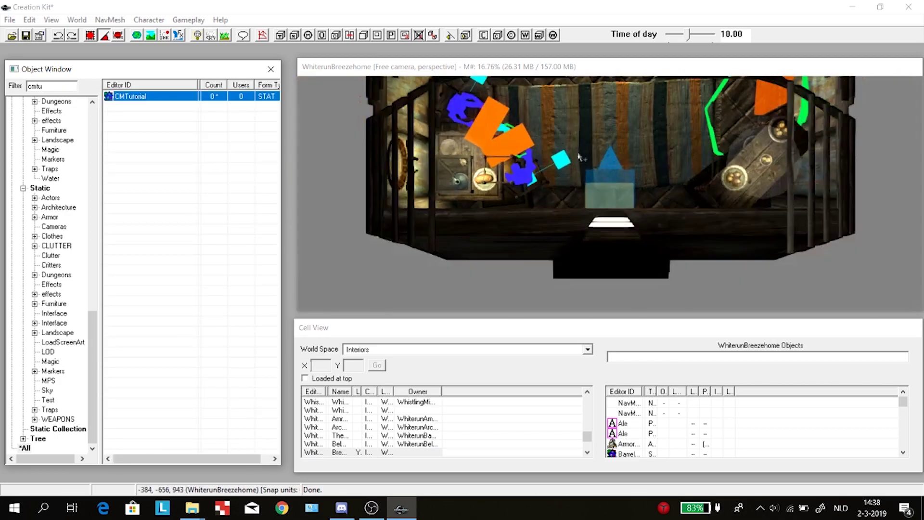
scroll(513, 188, "down", 6)
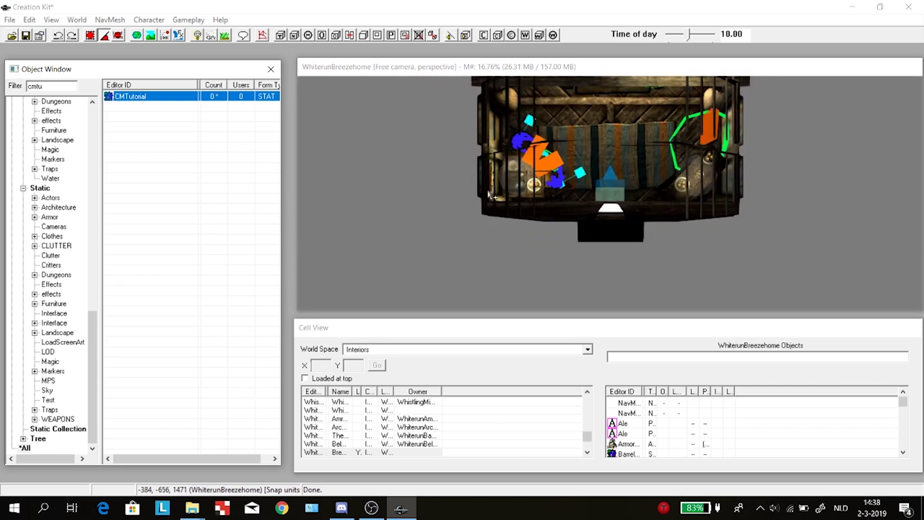
middle_click_drag(432, 199, 647, 109)
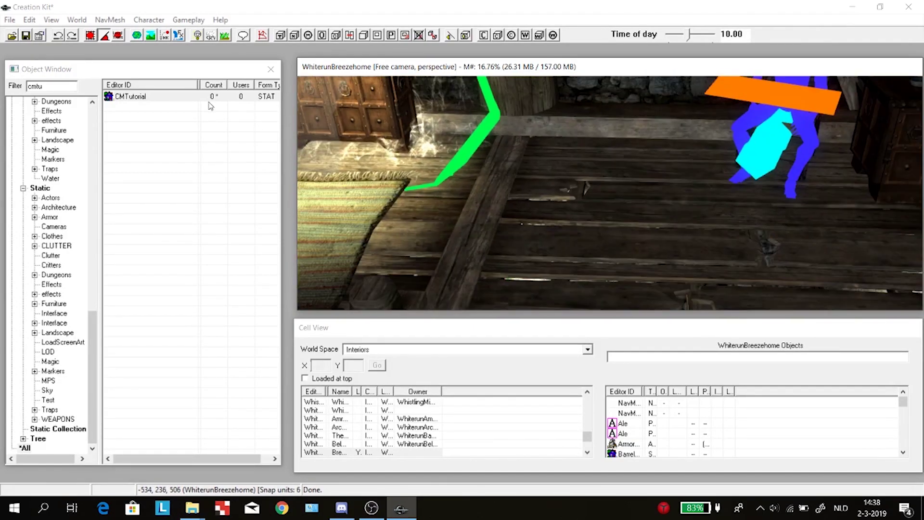
left_click(129, 98)
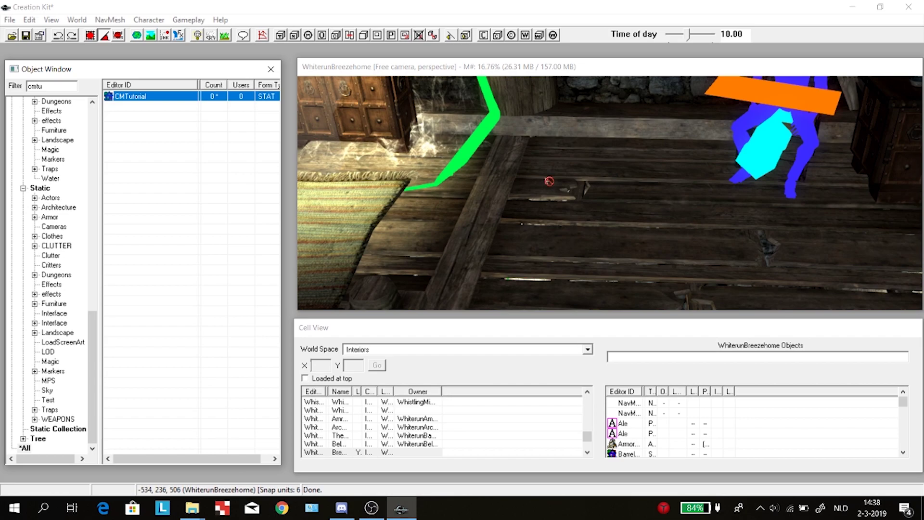
left_click_drag(549, 181, 546, 181)
Scale the placed pedestal down and raise it so it stands on the wooden floor
scroll(565, 152, "down", 5)
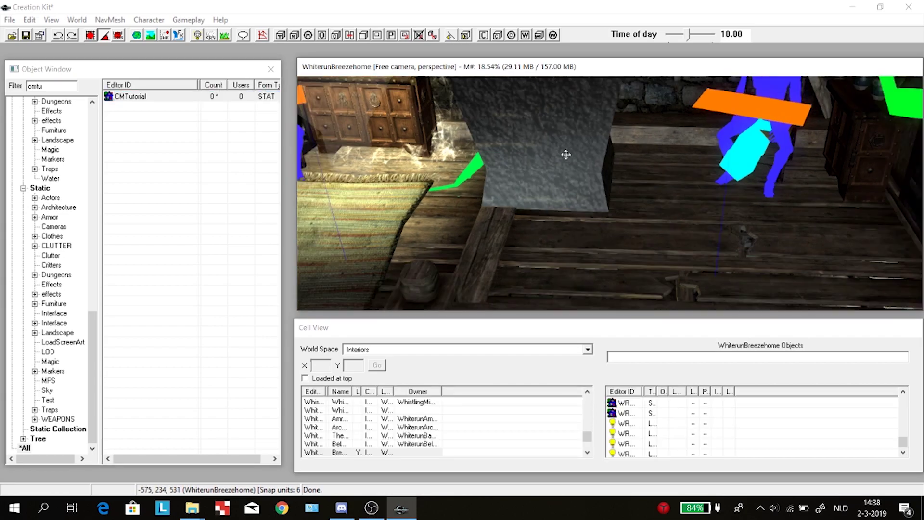
left_click(576, 135)
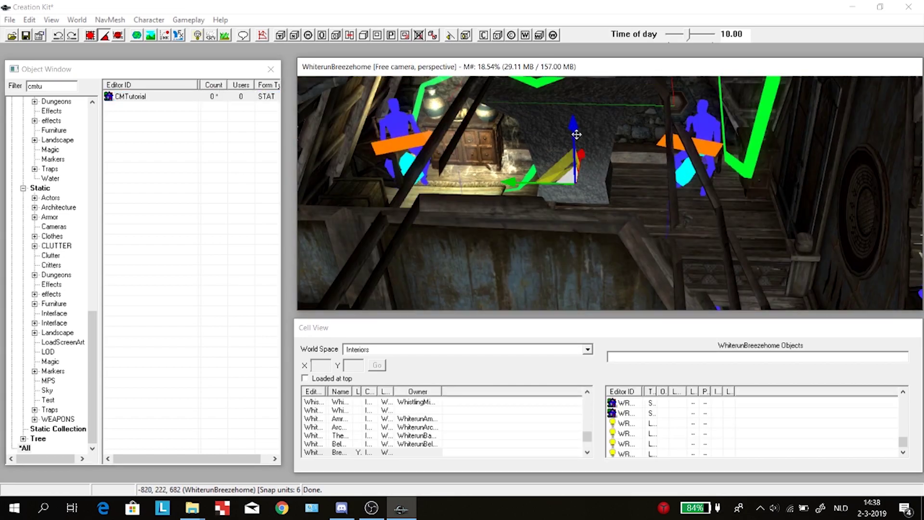
mouse_move(576, 136)
left_mouse_down()
mouse_move(574, 144)
mouse_move(573, 128)
left_mouse_up()
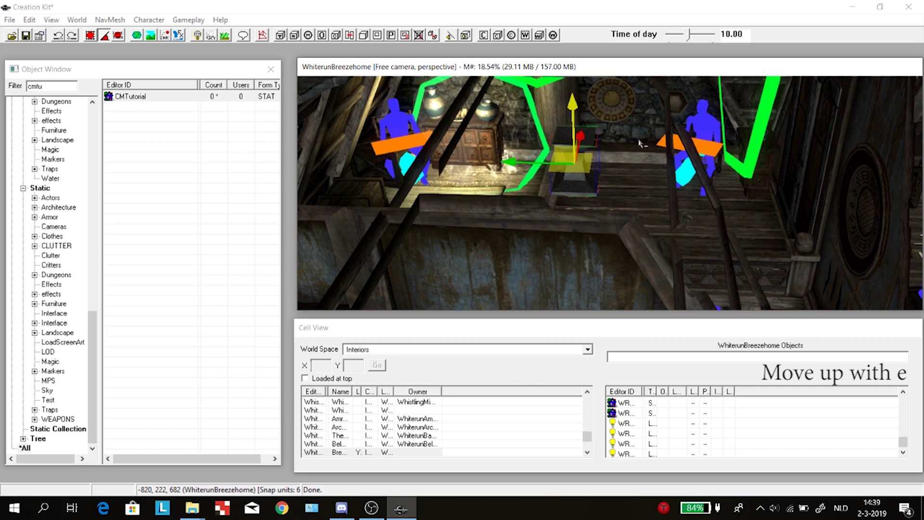
middle_click_drag(690, 173, 99, 88, "shift")
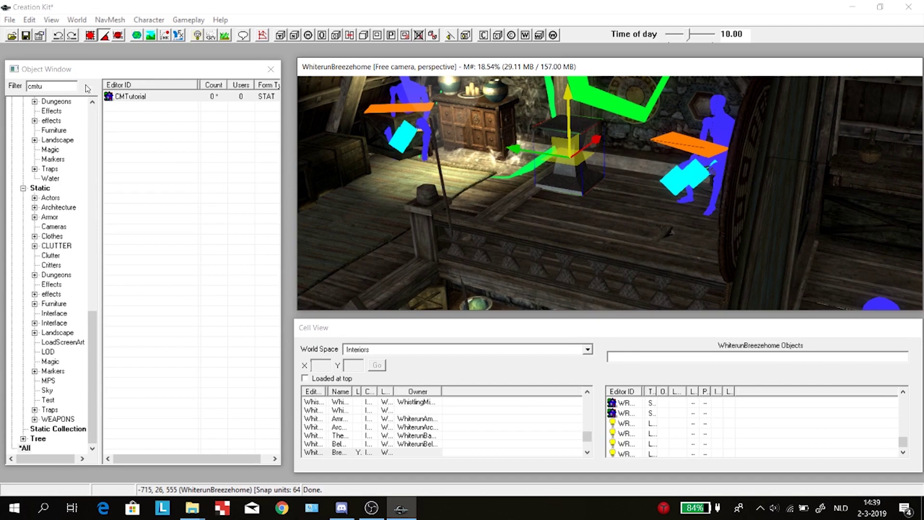
Save the plugin as Tutorial in Skyrim's Data folder, using the TES Plugin Files (*.esp) type
left_click(10, 21)
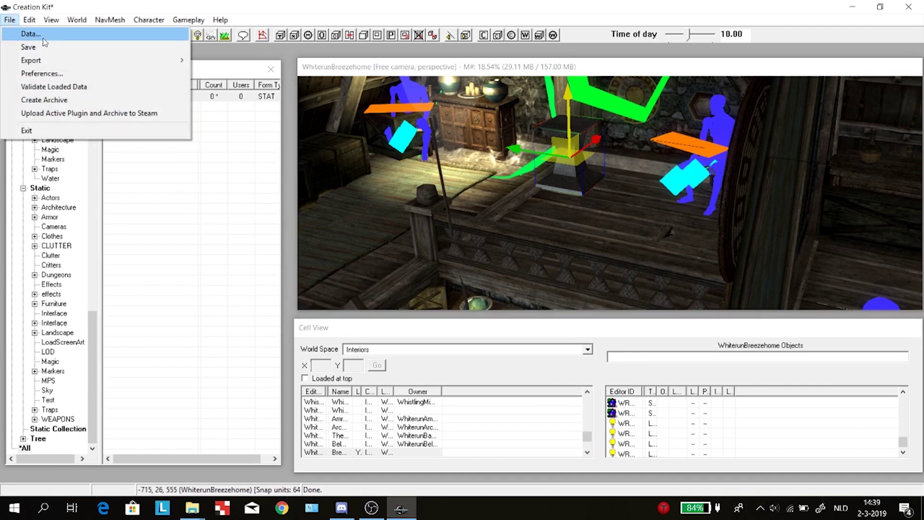
left_click(29, 47)
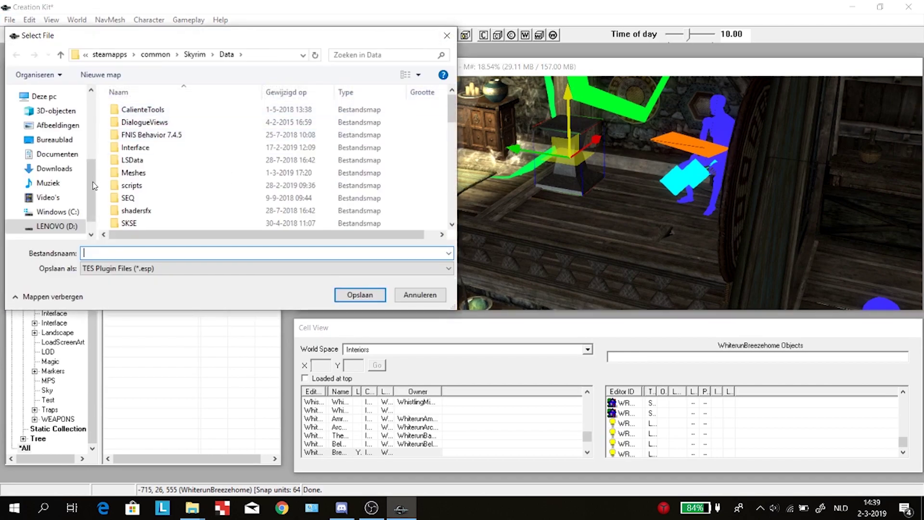
scroll(159, 159, "down", 15)
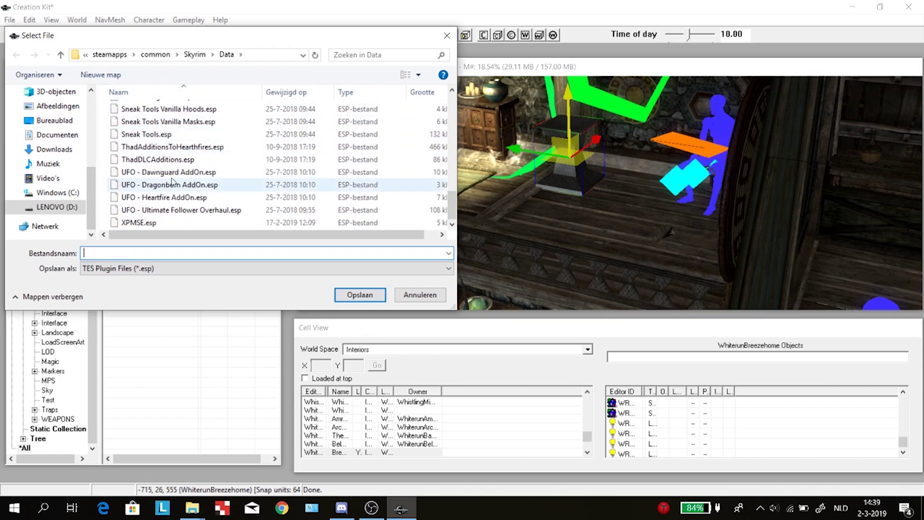
scroll(173, 181, "up", 15)
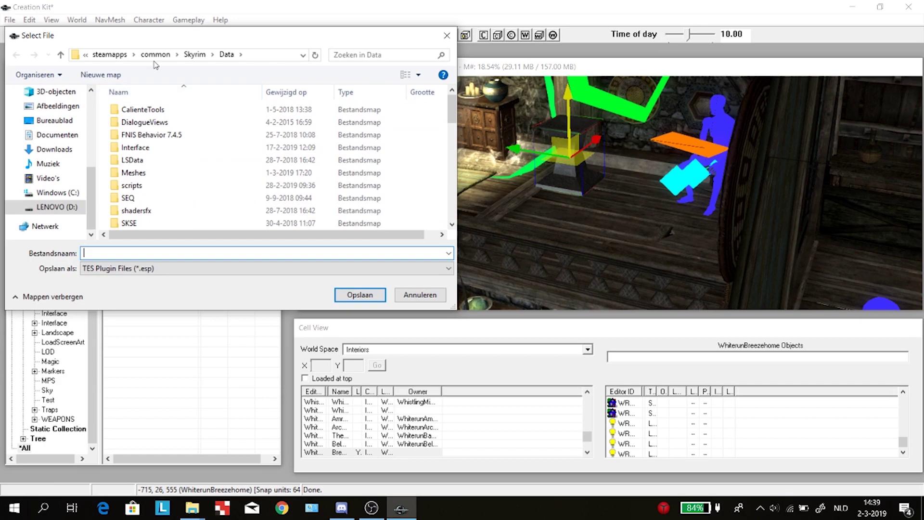
scroll(192, 140, "down", 15)
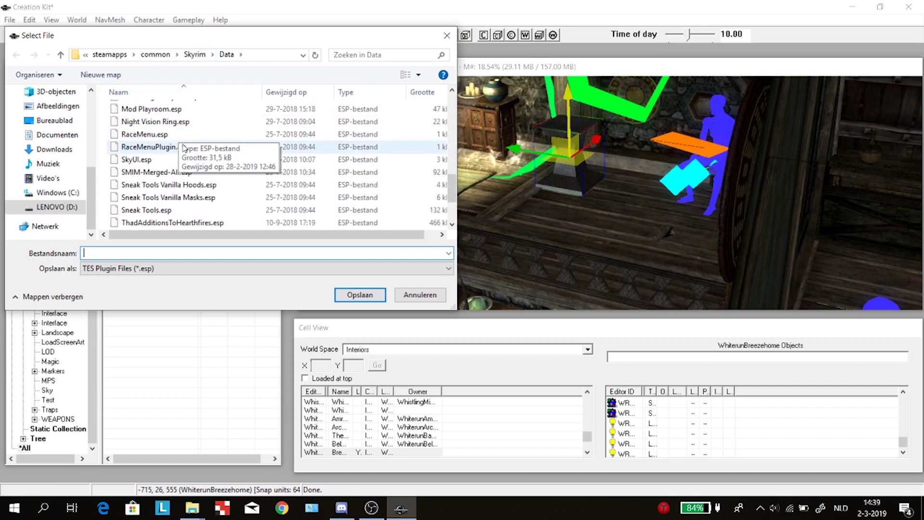
type("Tutorial")
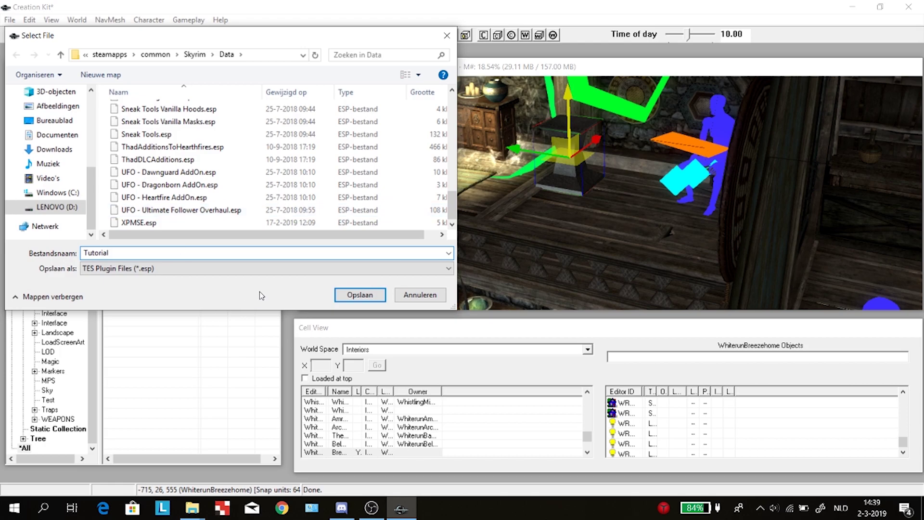
left_click(360, 293)
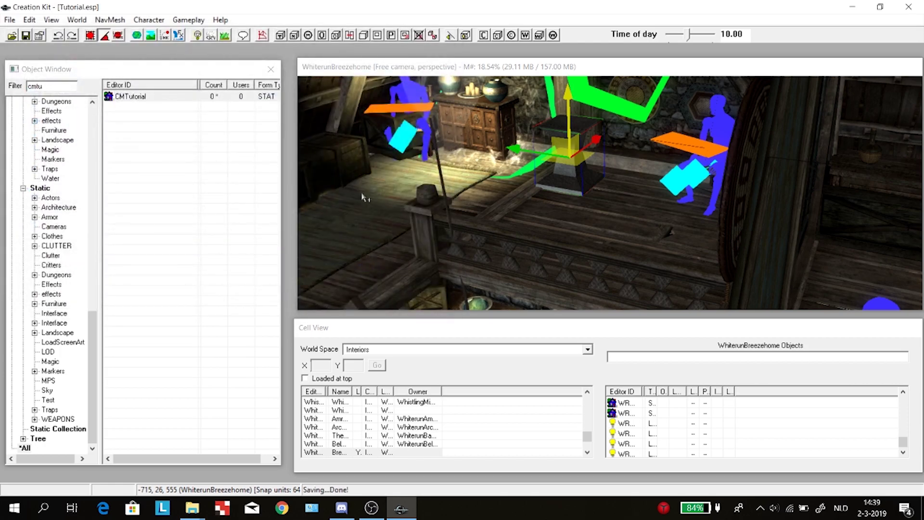
Switch to the Skyrim launcher, select Tutorial.esp among the data files and accept the list with it enabled
left_click(853, 7)
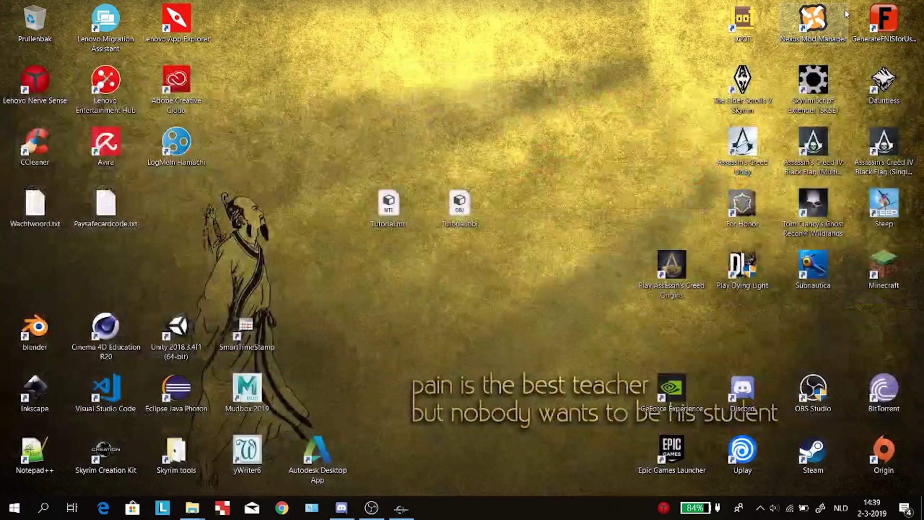
double_click(802, 86)
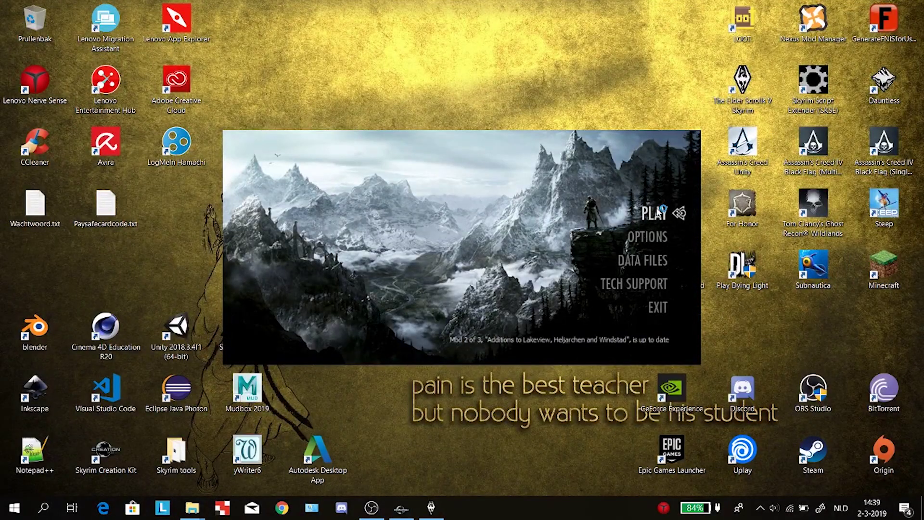
left_click(647, 243)
left_click(569, 336)
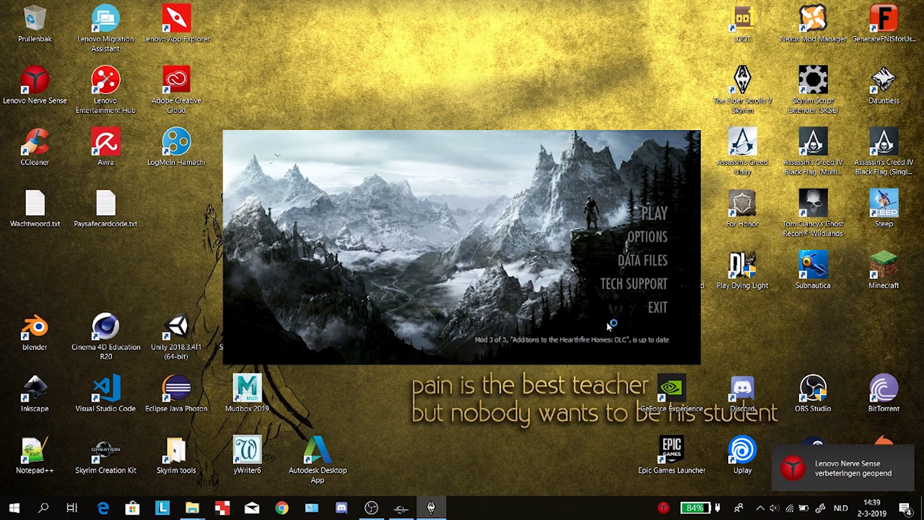
left_click(635, 261)
scroll(538, 260, "down", 3)
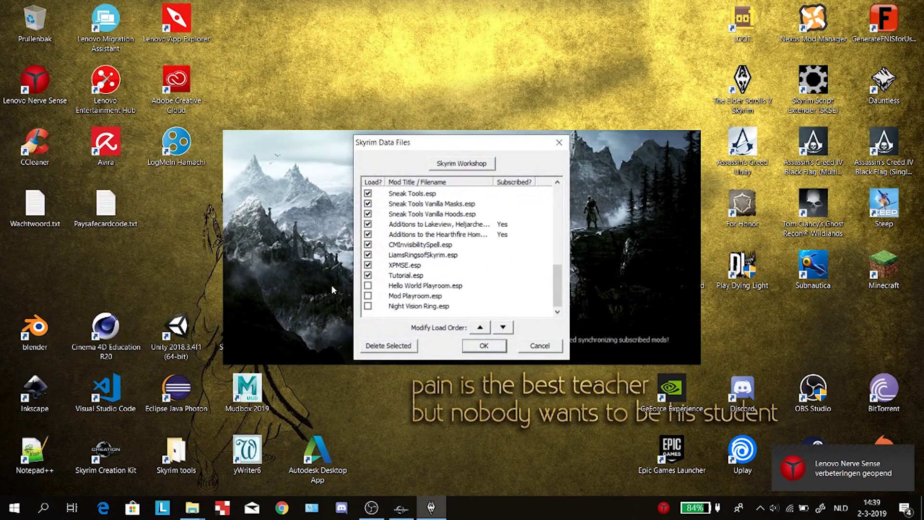
left_click(401, 276)
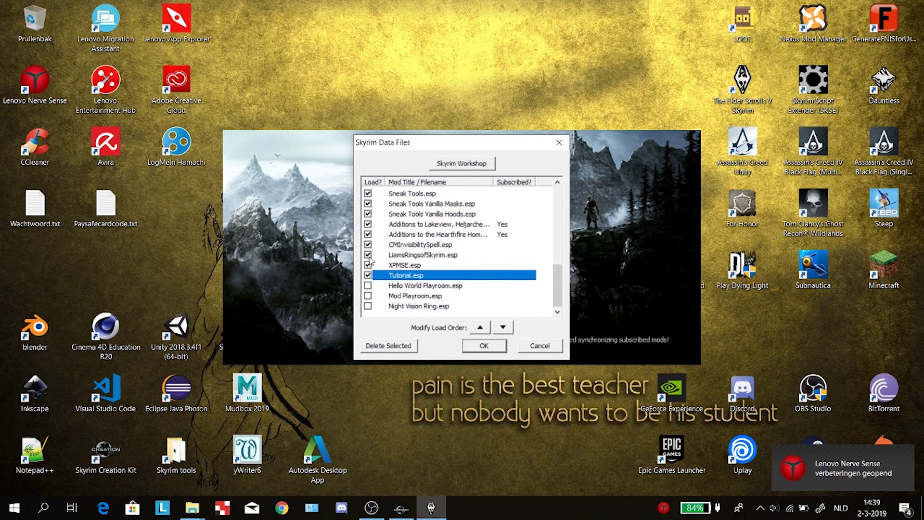
left_click(485, 347)
Start Skyrim from the launcher and load the saved game 205 Breezehome
left_click(644, 209)
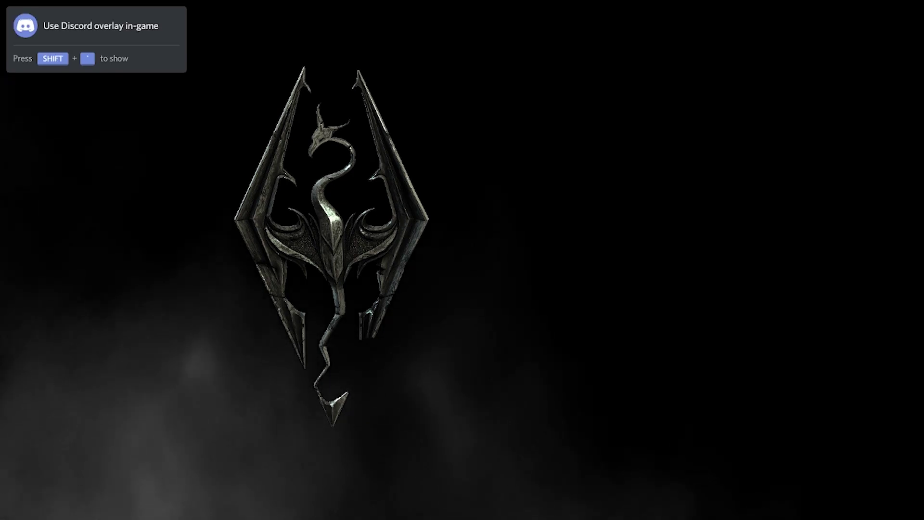
scroll(466, 264, "down", 2)
key("Return")
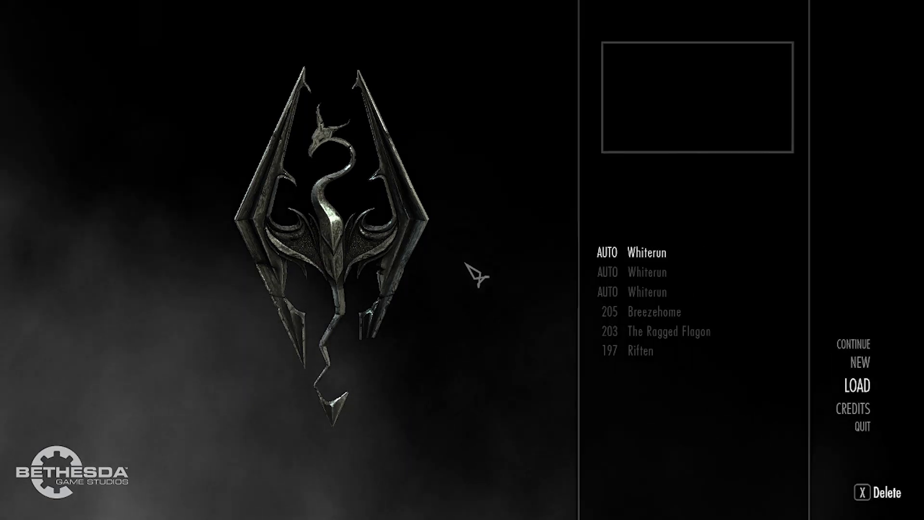
scroll(466, 263, "down", 3)
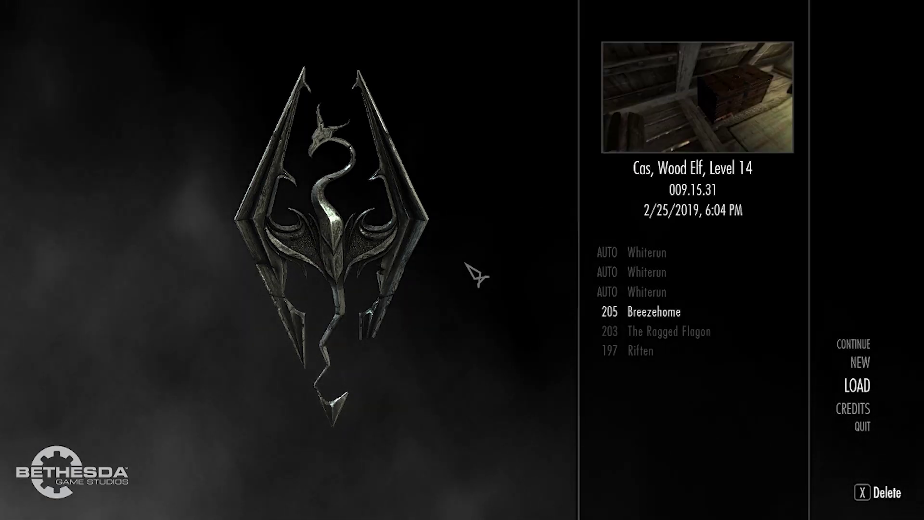
key("Return")
key("Return")
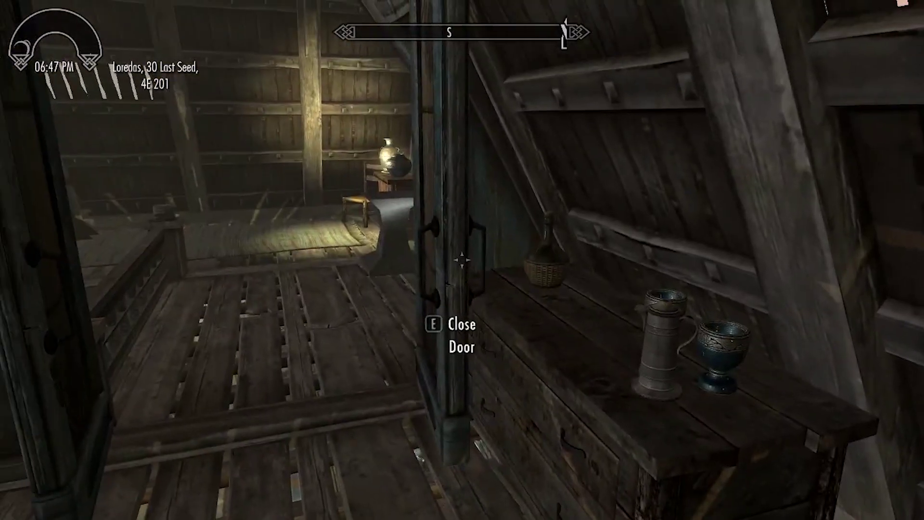
Walk to the pedestal on Breezehome's upper floor and examine its shape and stone texture up close in first person
key("w")
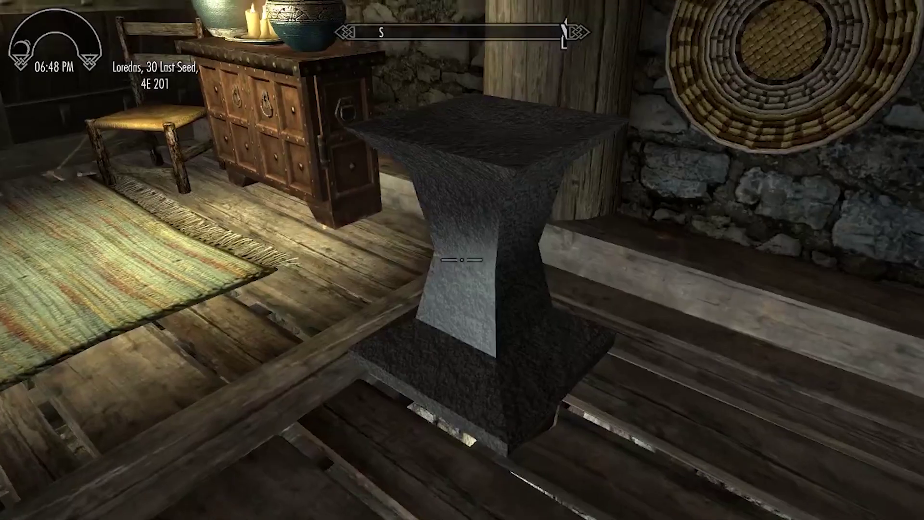
key("ctrl")
left_click(462, 259)
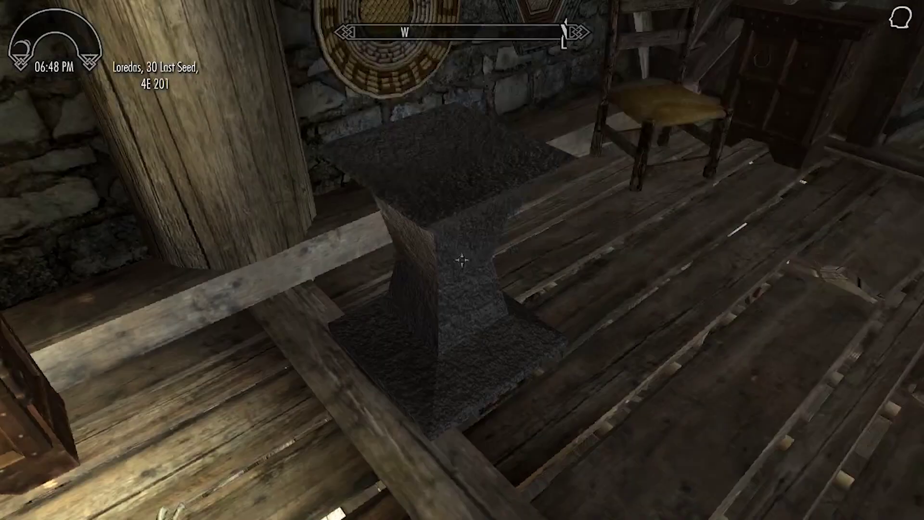
key("ctrl")
key("s")
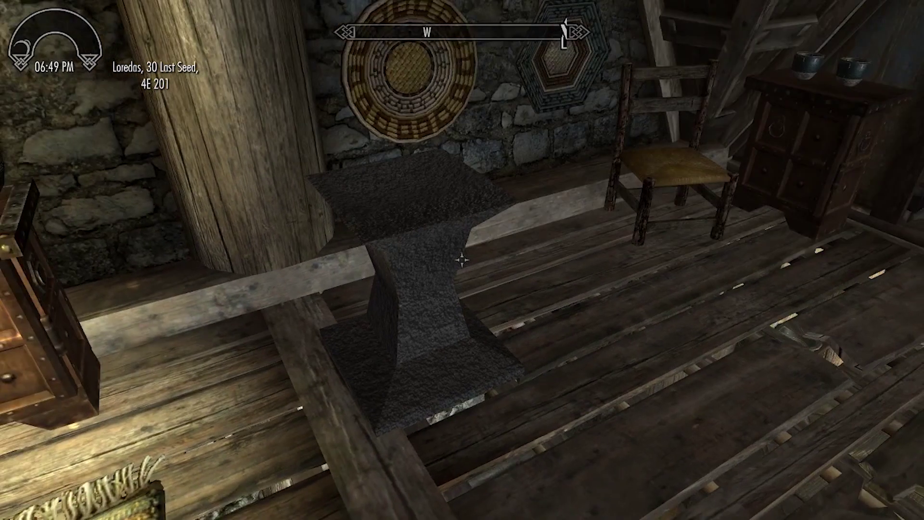
key("w")
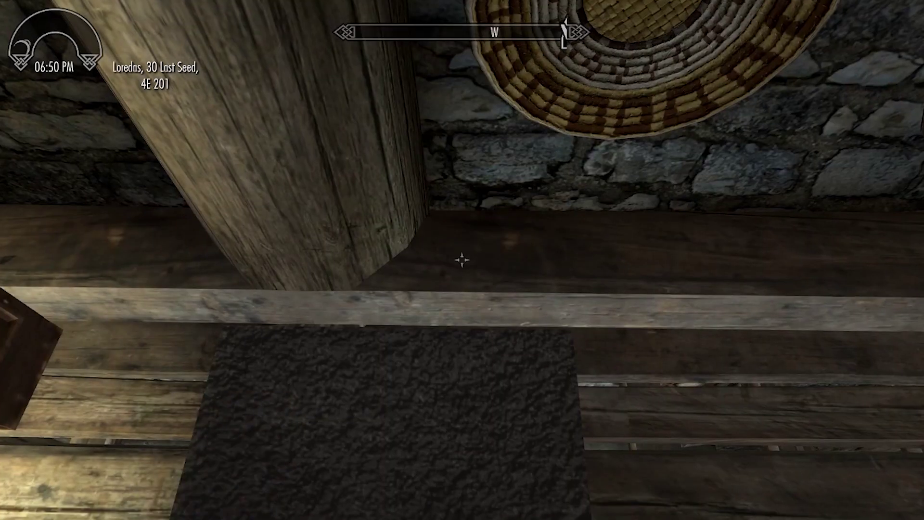
Move the character around and against the pedestal, alternating third-person and first-person views, to check its placement and collision
key("f")
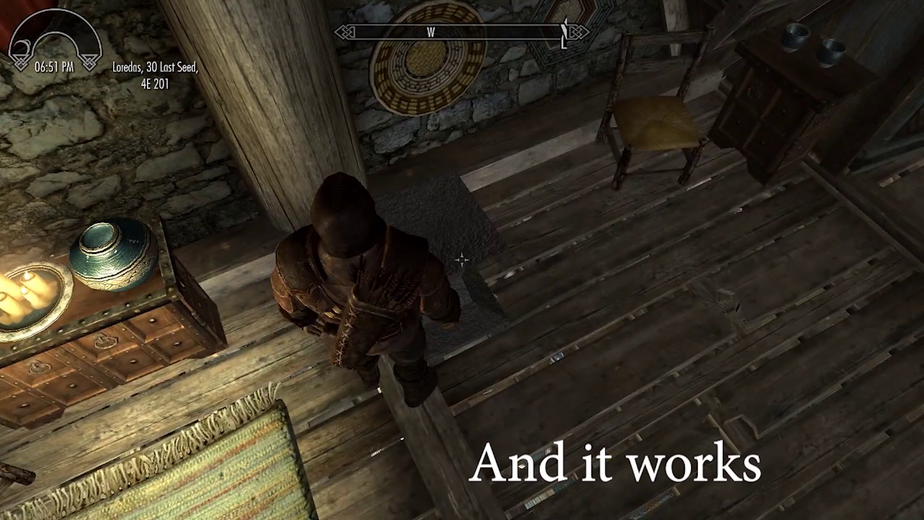
key("w")
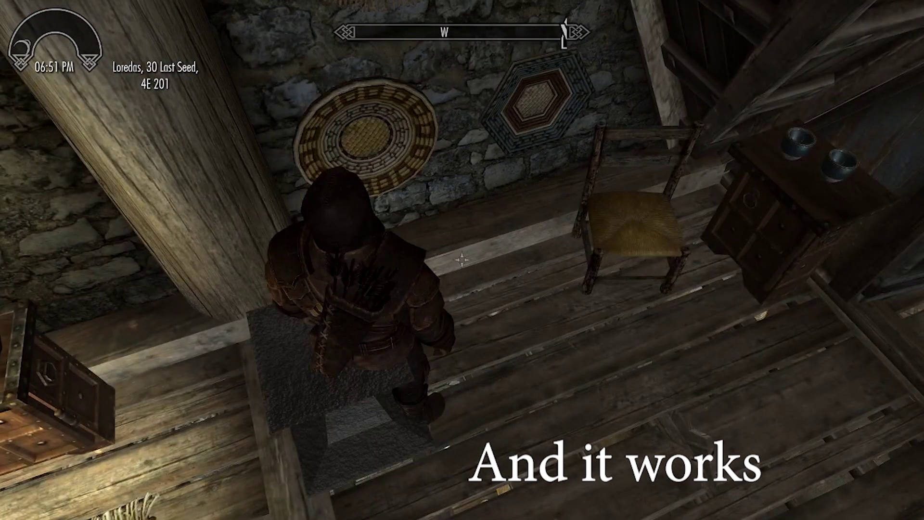
key("s")
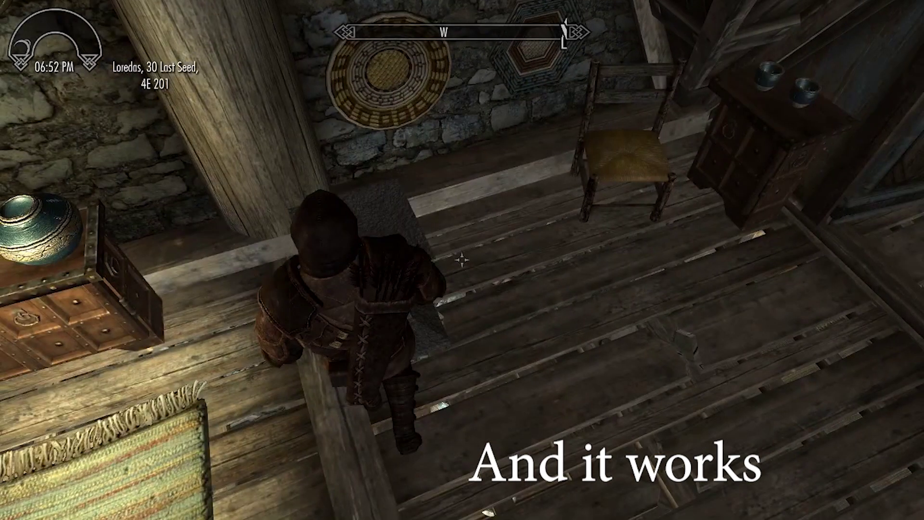
key("a")
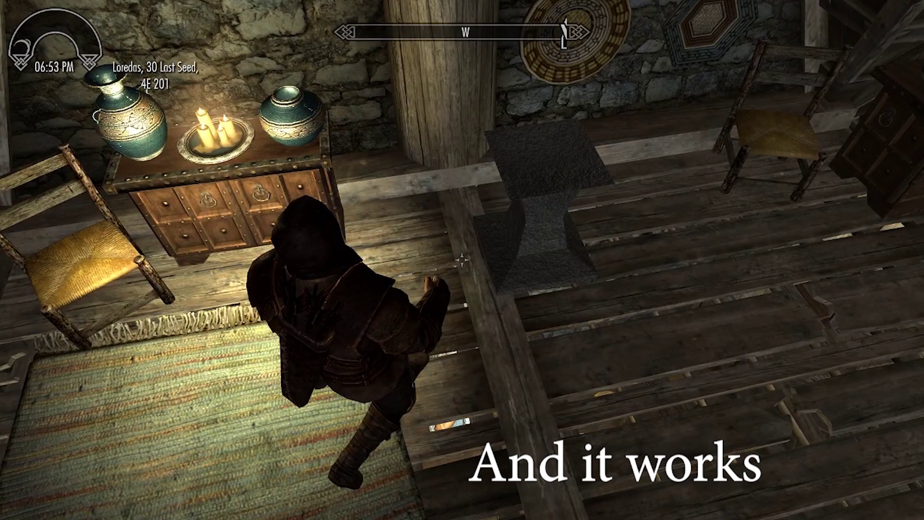
key("d")
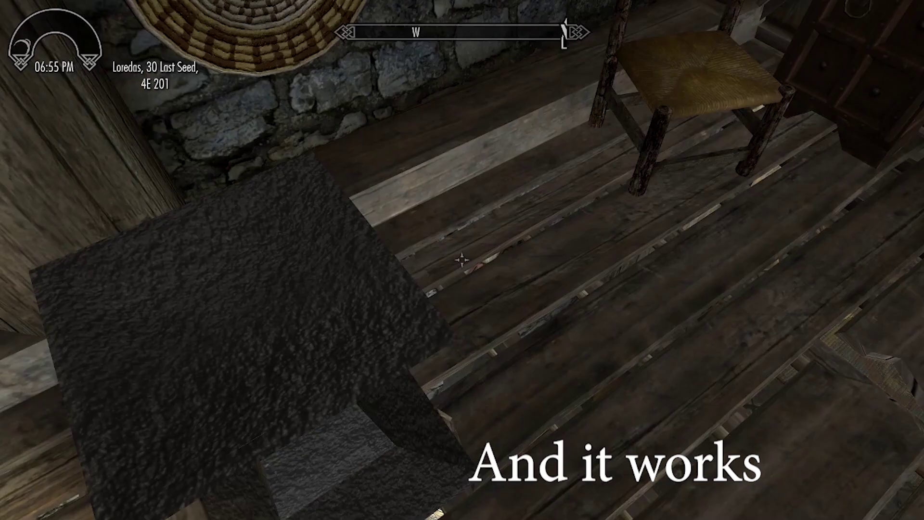
key("s")
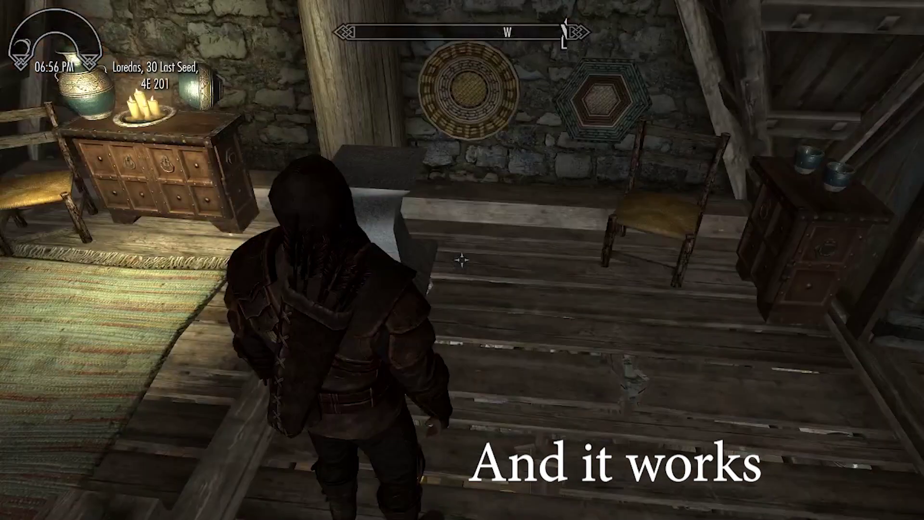
key("a")
key("f")
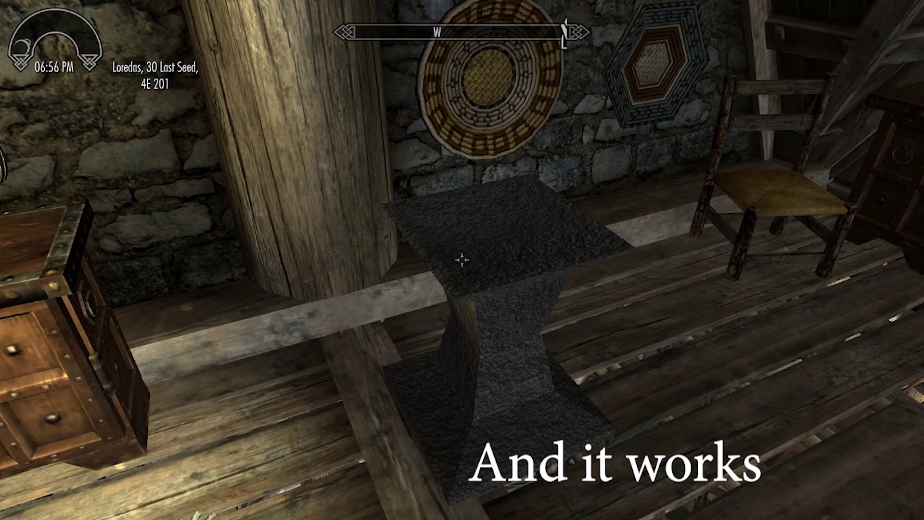
key("w")
key("s")
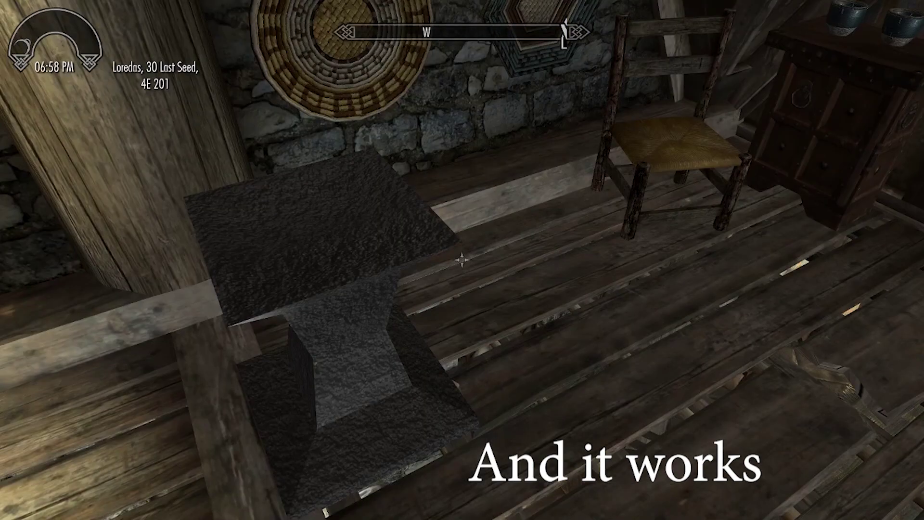